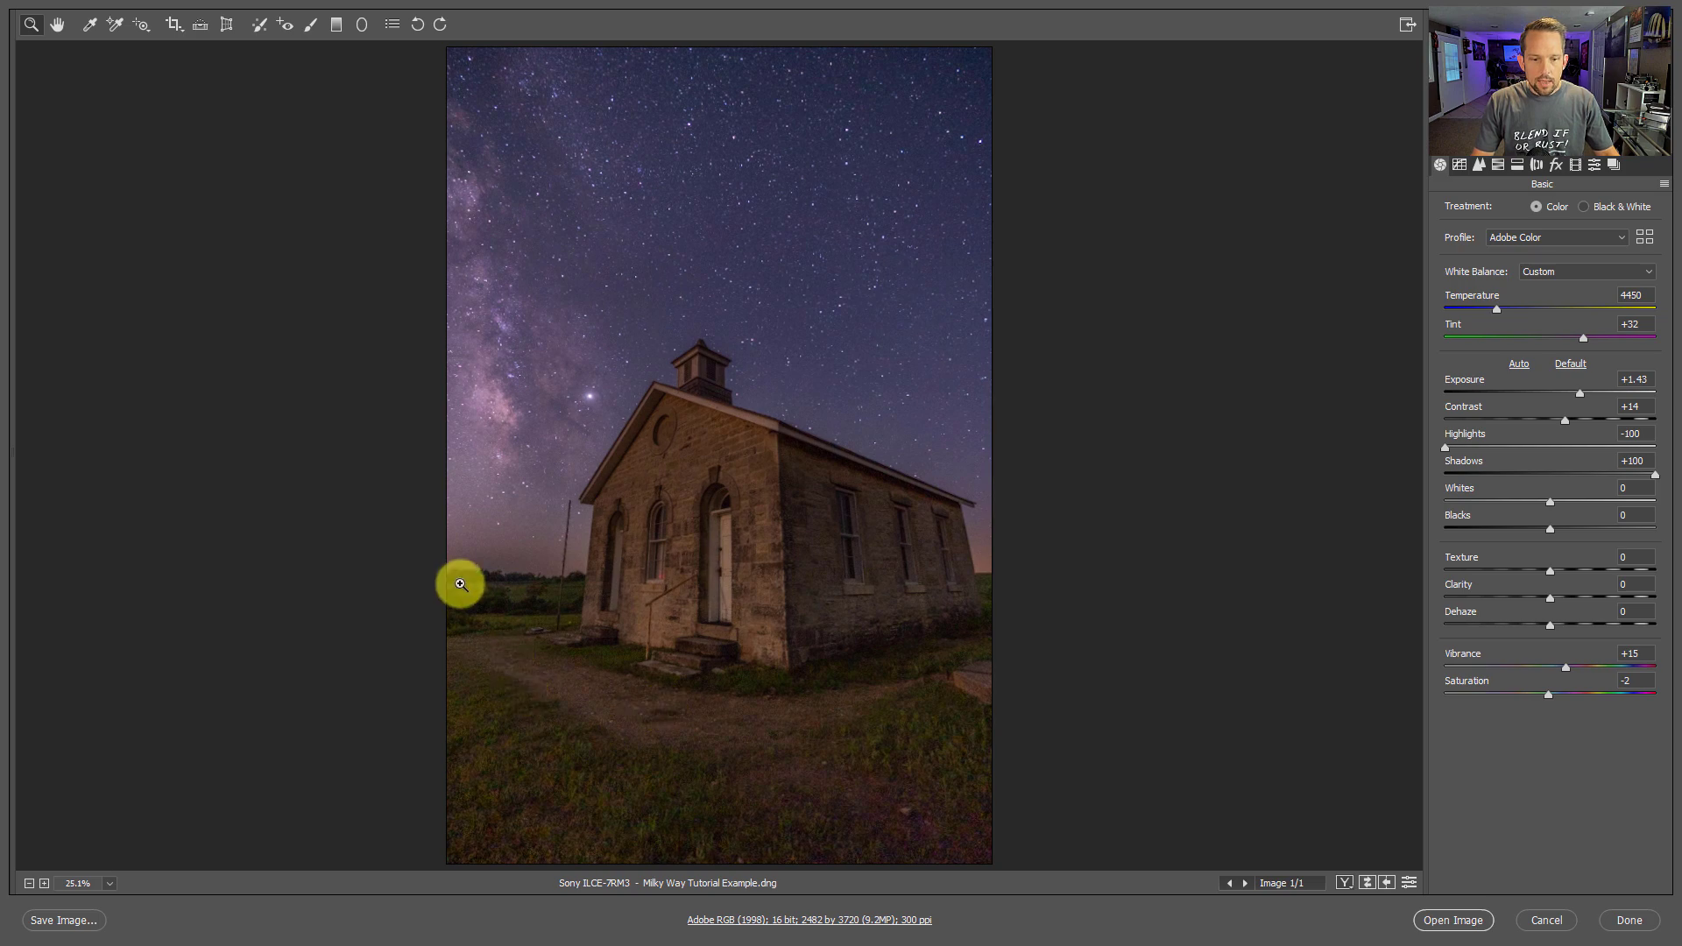
# Zoom into the field and tree line, then briefly drag Shadows to compare the colour noise
pyautogui.moveTo(478, 597); pyautogui.dragTo(830, 500)
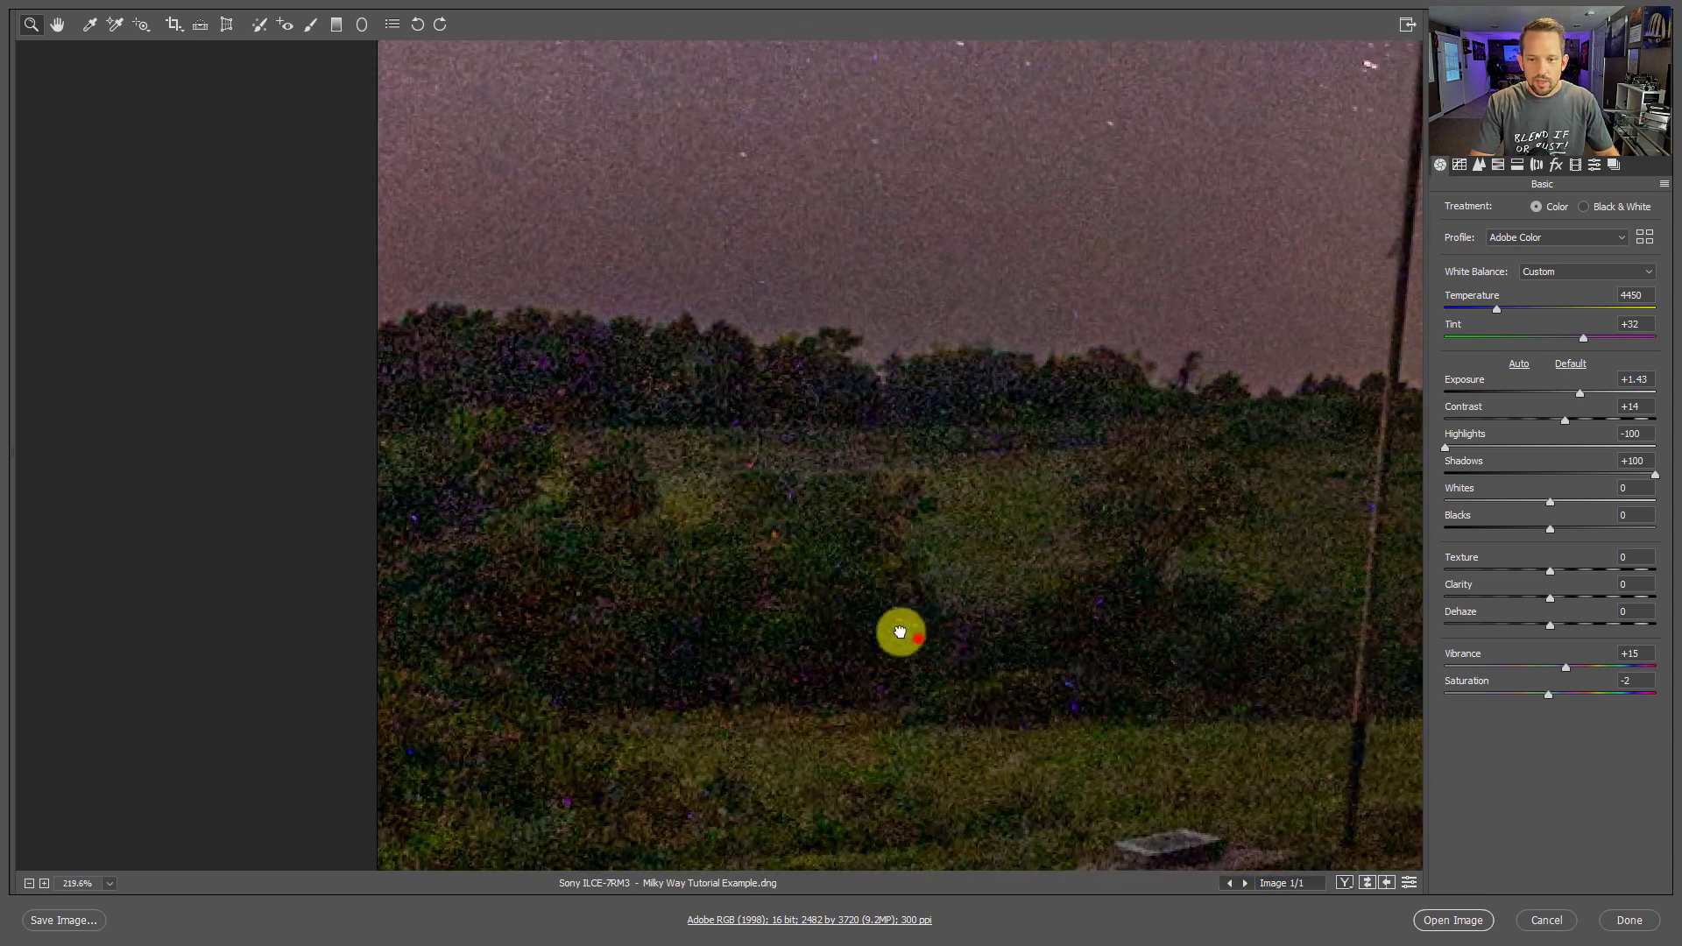
pyautogui.moveTo(917, 639); pyautogui.dragTo(630, 510)
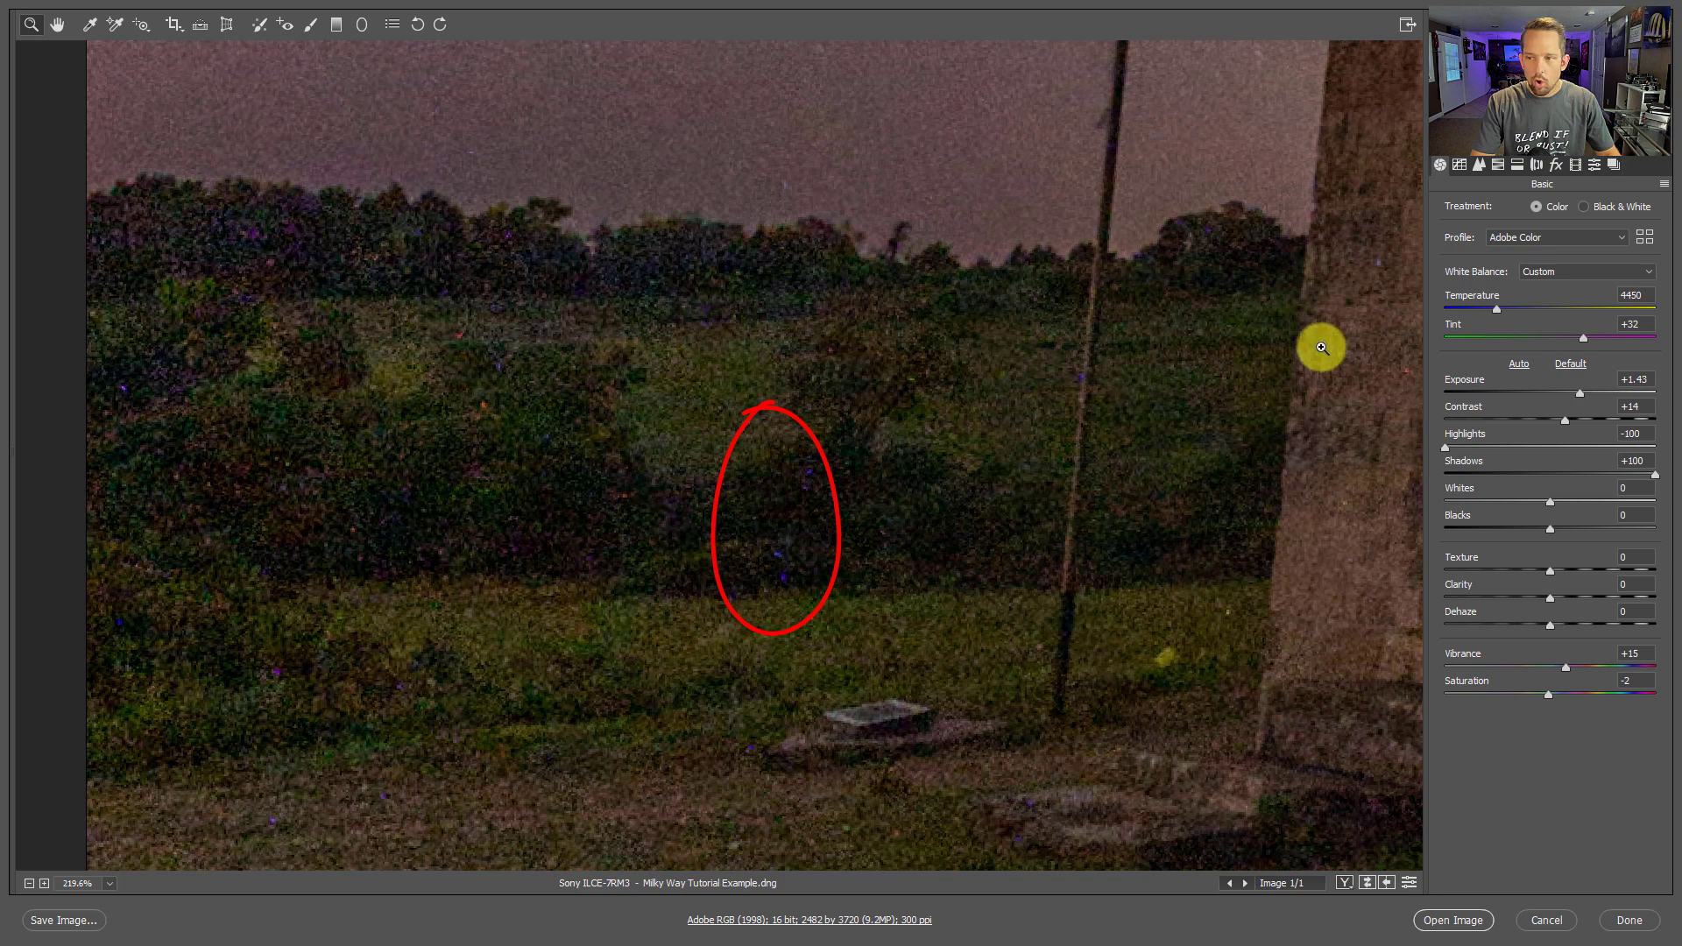
pyautogui.moveTo(1652, 474)
pyautogui.mouseDown()
pyautogui.moveTo(1500, 470)
pyautogui.moveTo(1675, 434)
pyautogui.moveTo(1592, 450)
pyautogui.moveTo(1668, 447)
pyautogui.mouseUp()
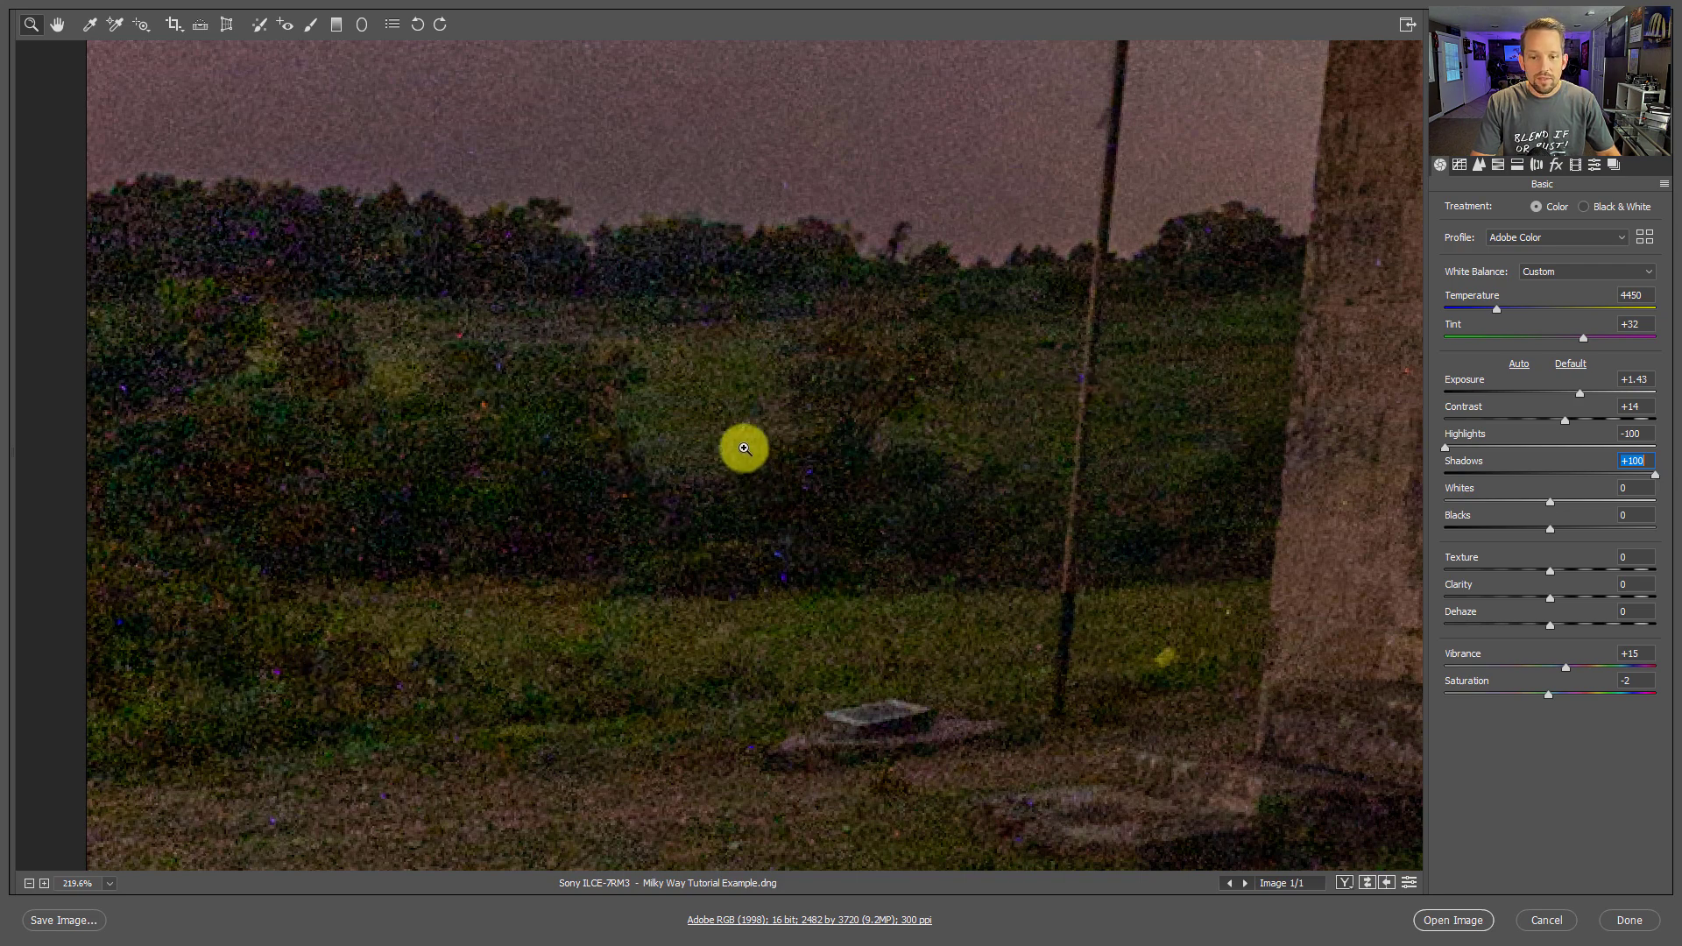
# Set Luminance 28, Color 35, Color Detail 16, Color Smoothness 100, compare defaults, and fit in view
pyautogui.click(1480, 164)
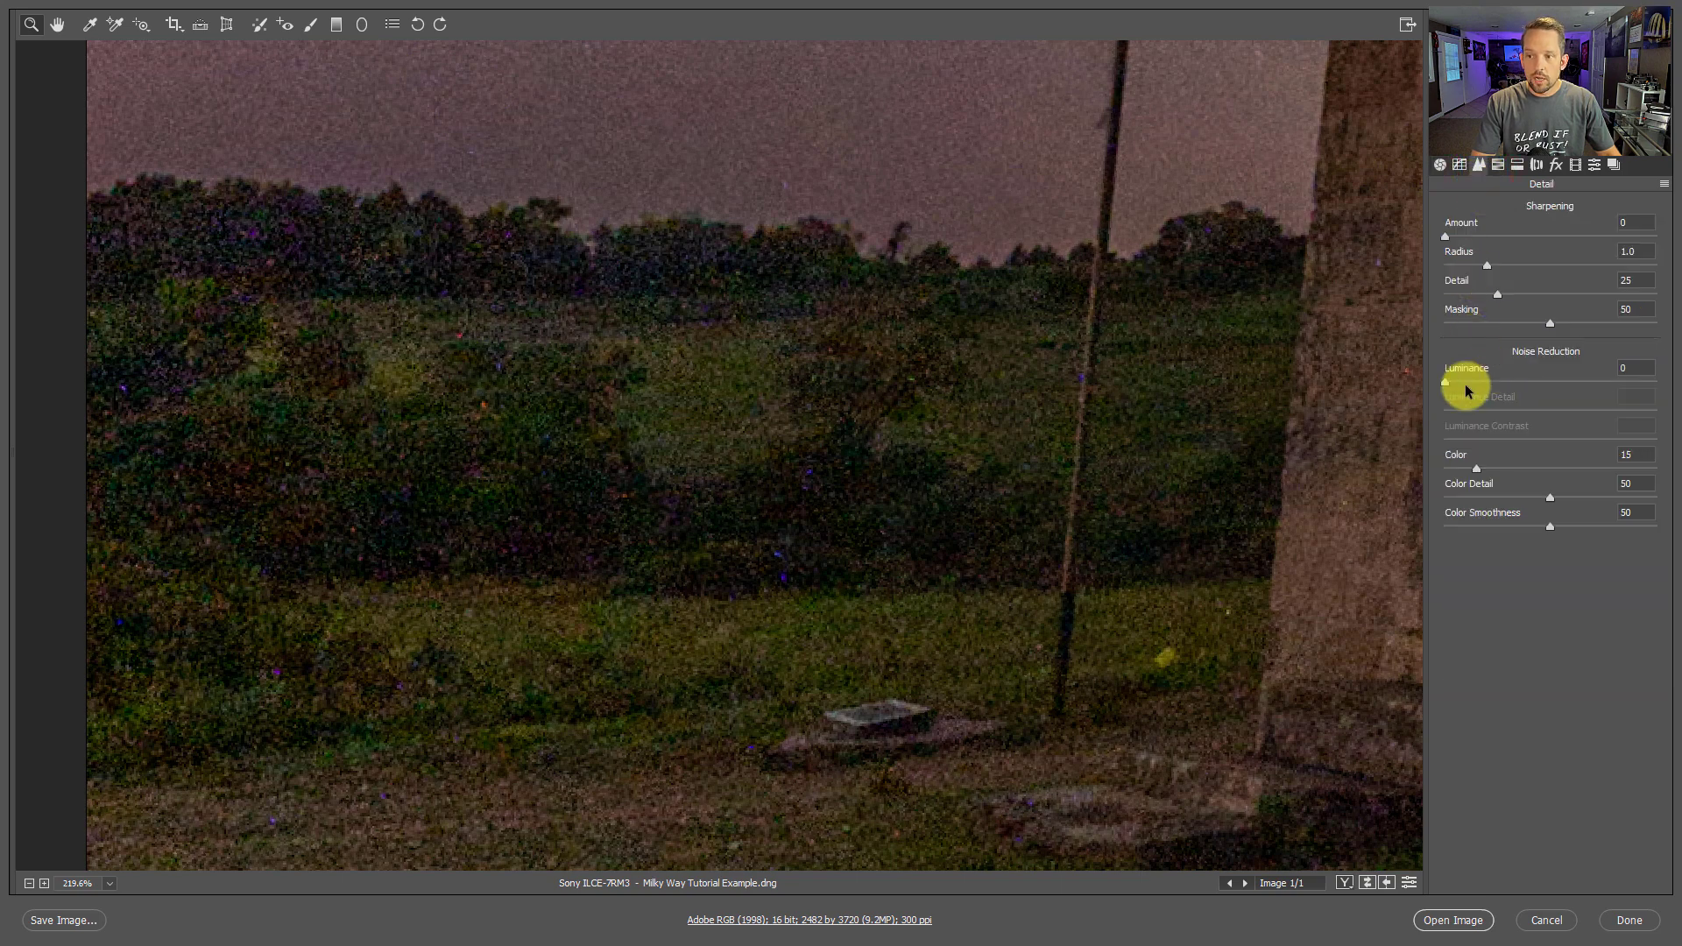
pyautogui.moveTo(1446, 384); pyautogui.dragTo(1495, 390)
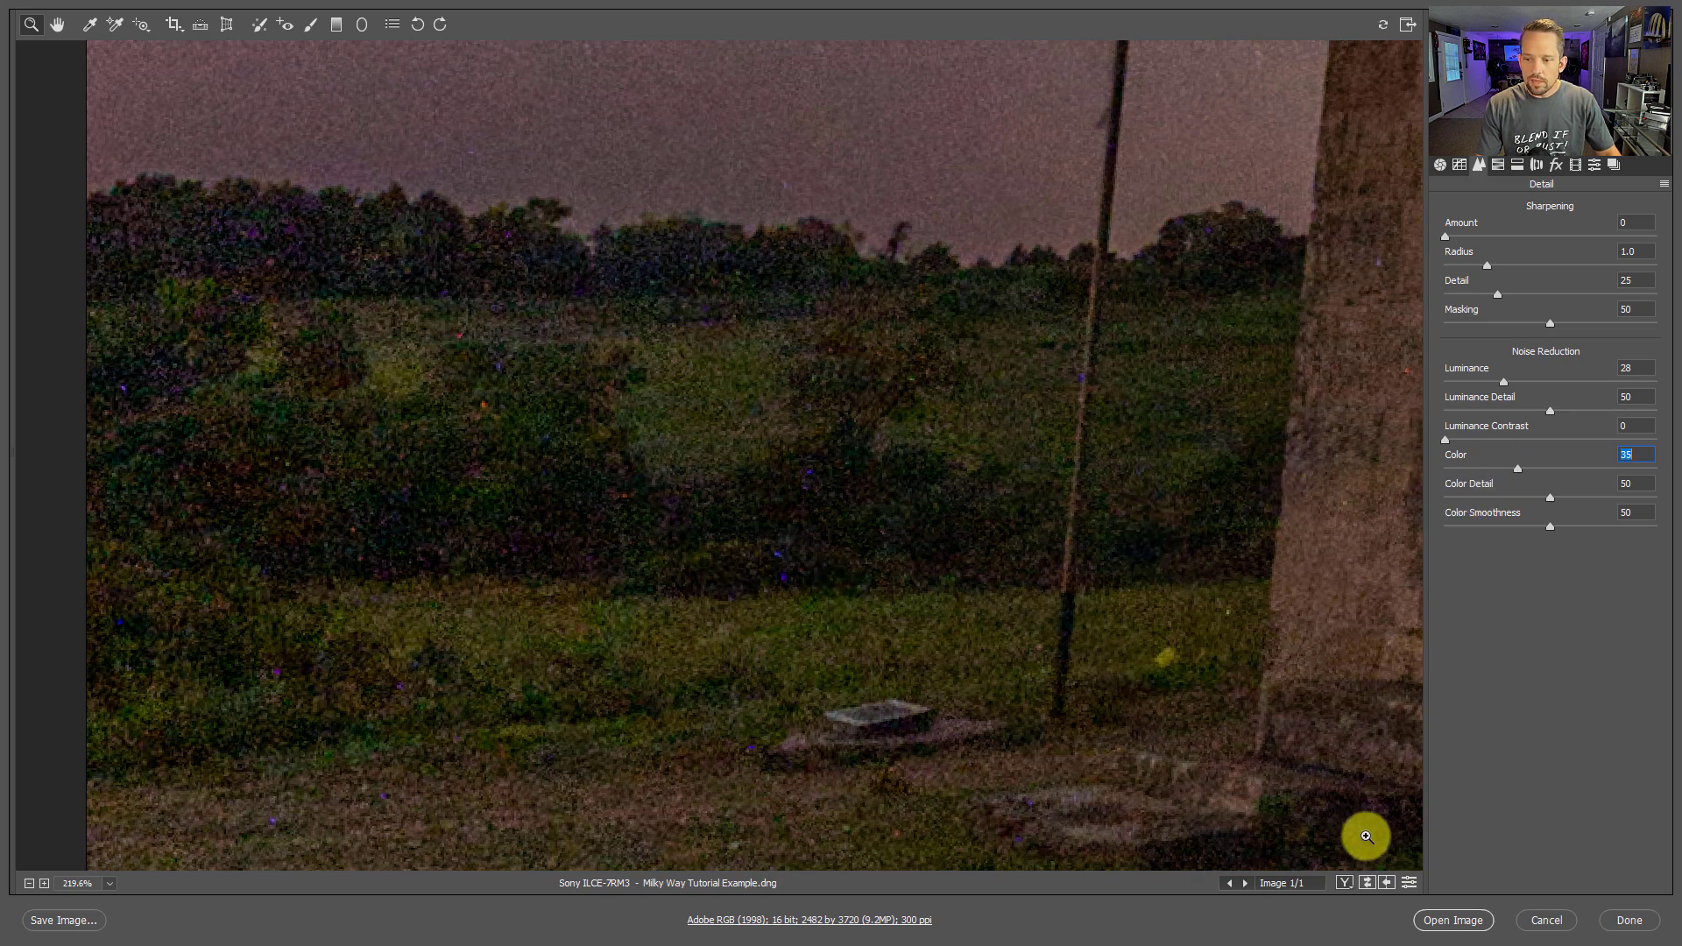
pyautogui.moveTo(1550, 497); pyautogui.dragTo(1510, 502)
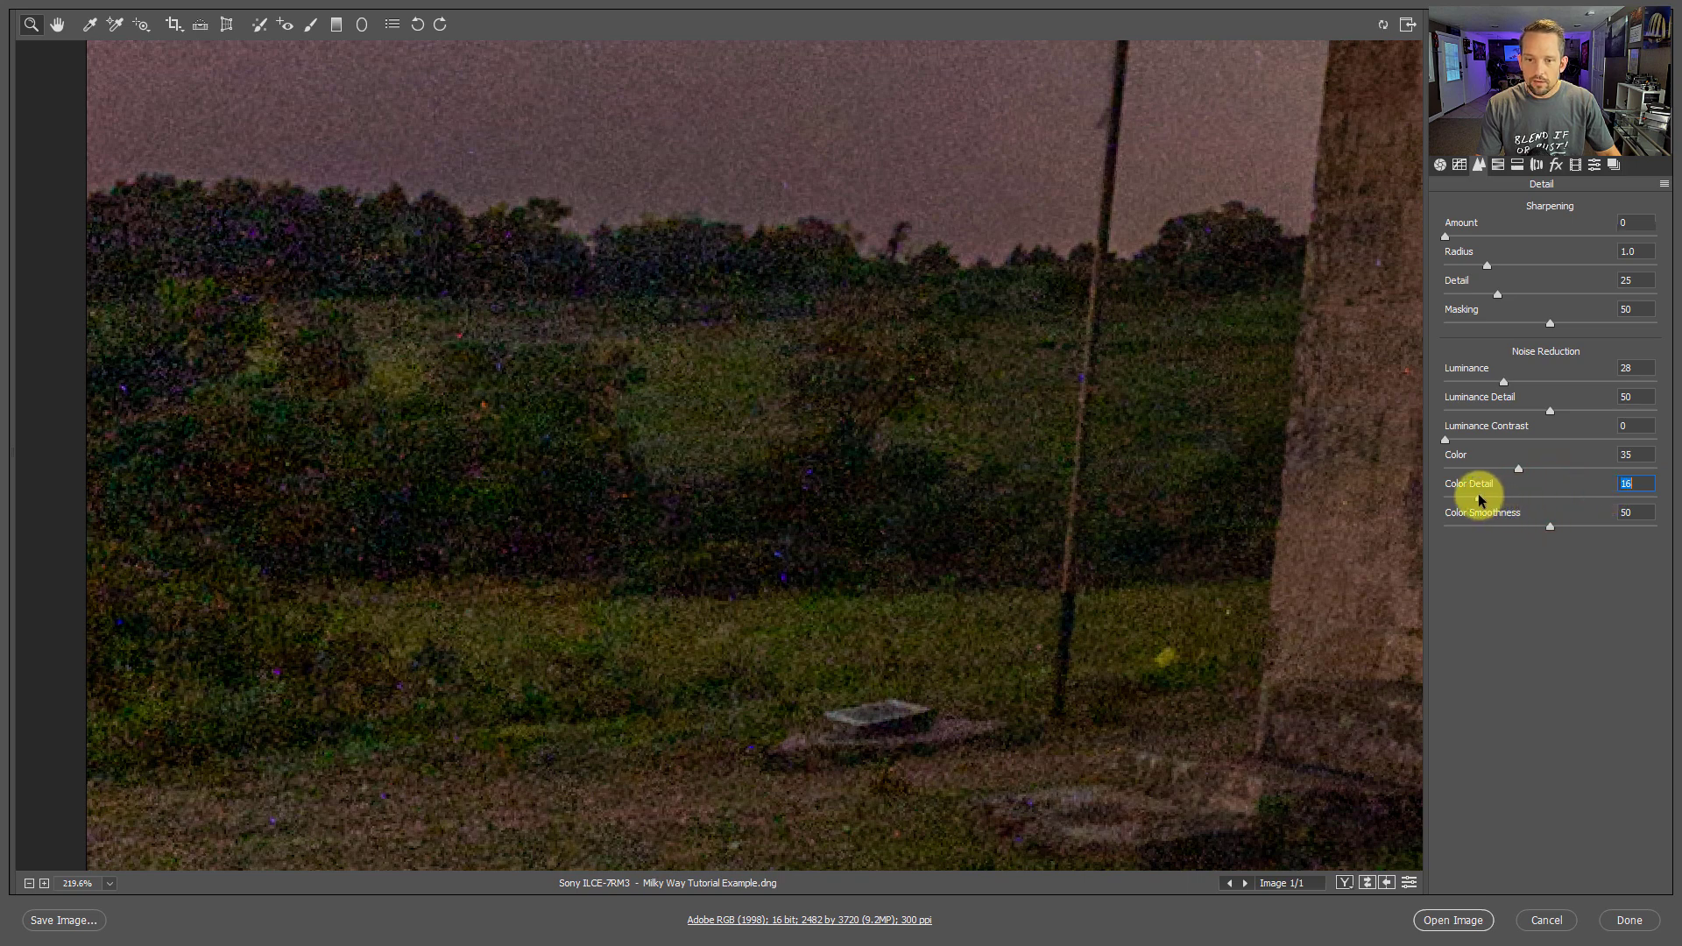
pyautogui.click(1549, 528)
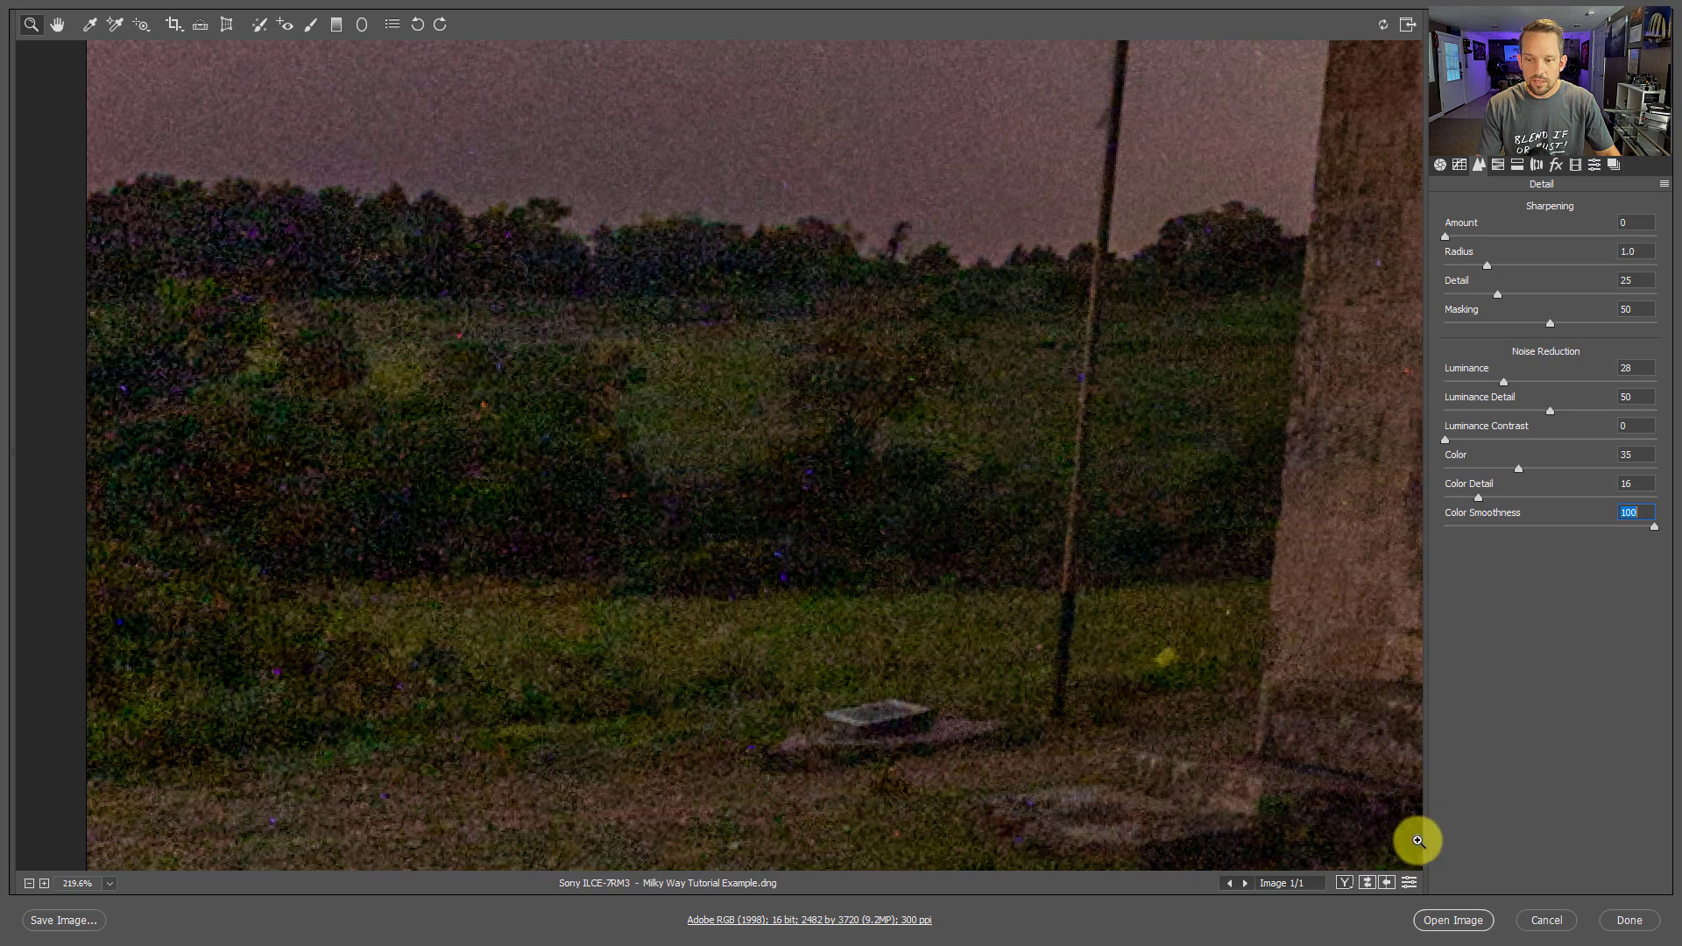
pyautogui.click(1410, 885)
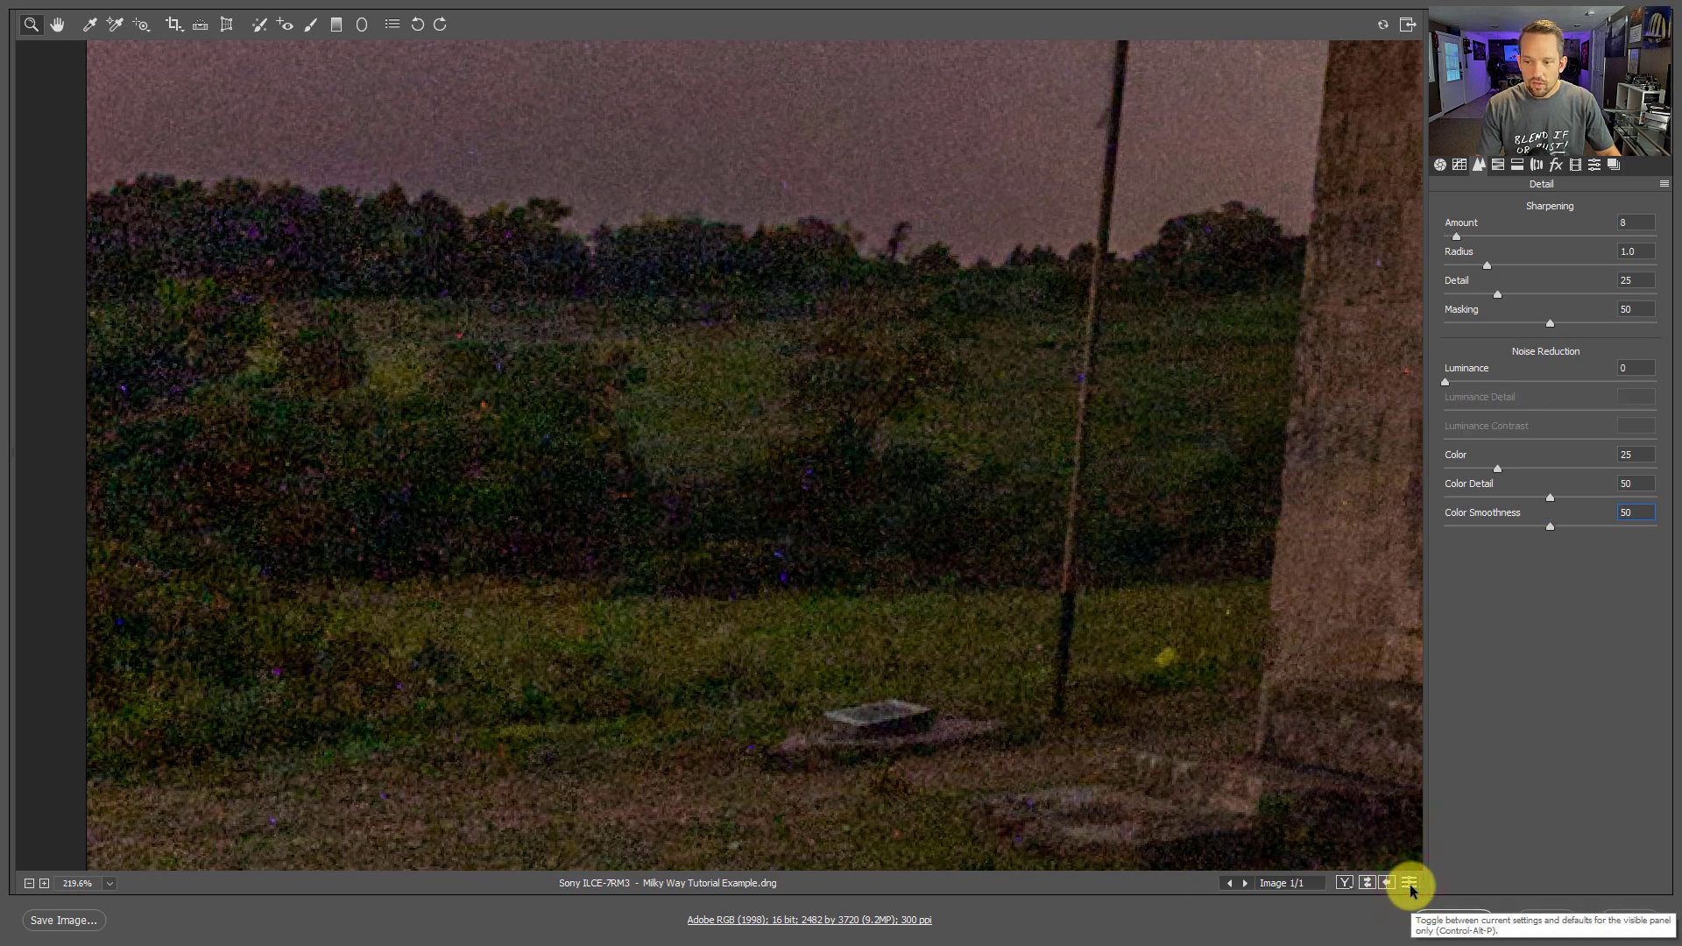
pyautogui.click(1409, 885)
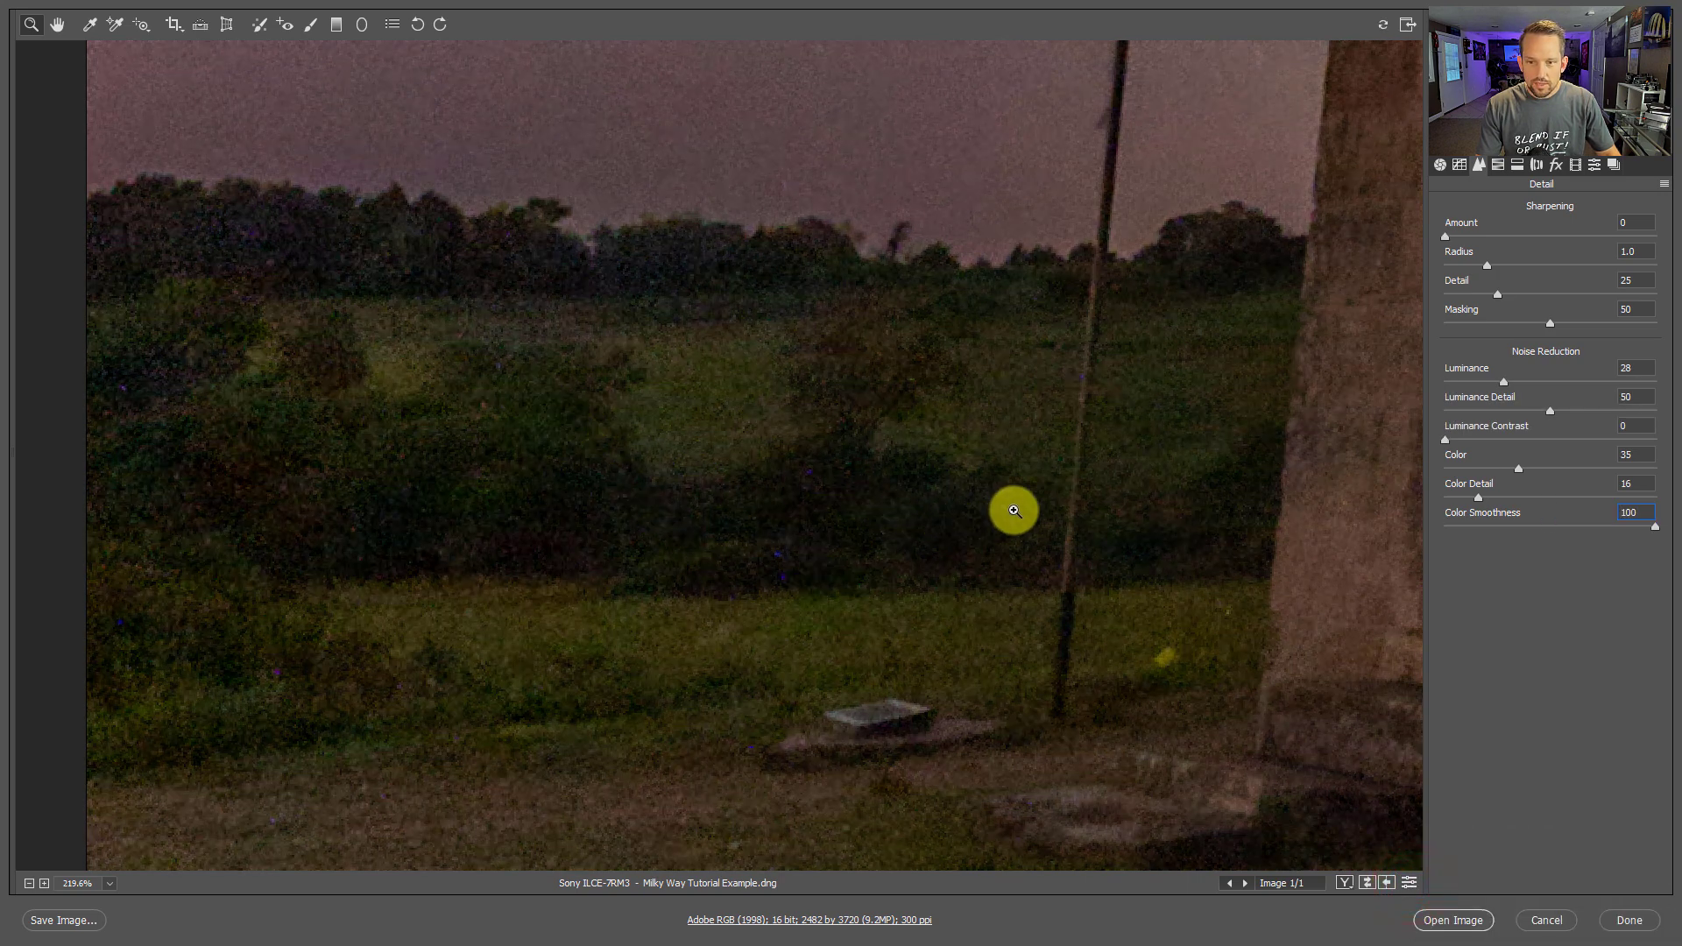
pyautogui.rightClick(1093, 444)
pyautogui.click(1123, 555)
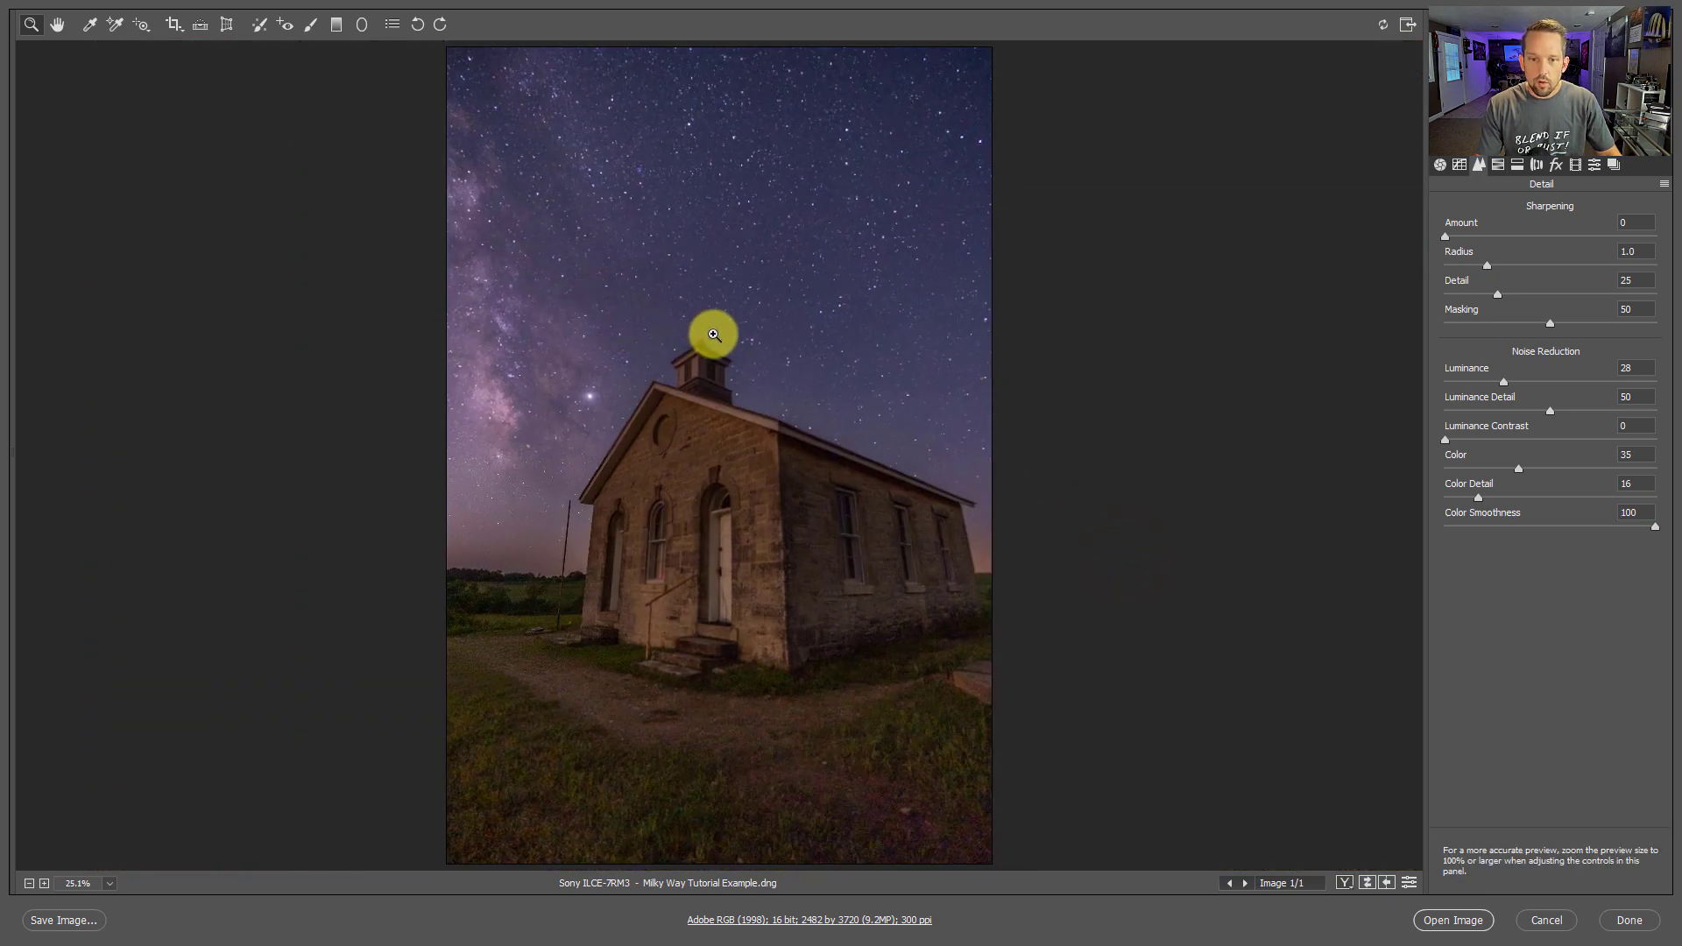
# Zoom in on the trees beside the schoolhouse and set Color 20, Color Detail 50, Color Smoothness 50
pyautogui.moveTo(676, 357); pyautogui.dragTo(780, 445)
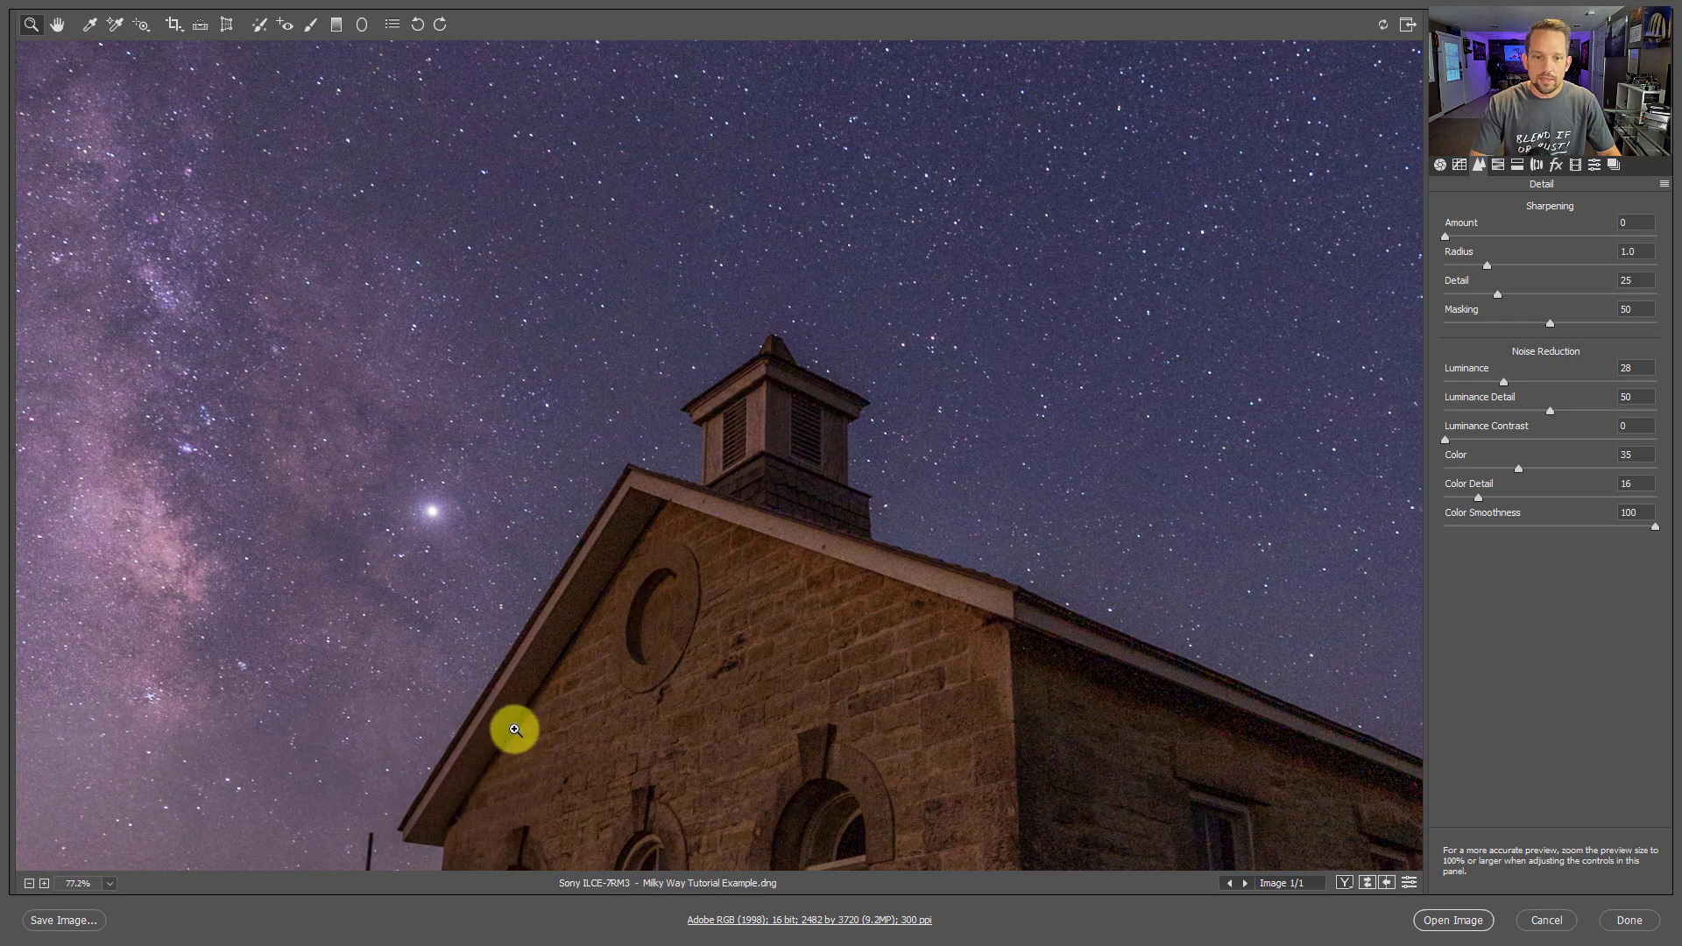
pyautogui.moveTo(444, 745); pyautogui.dragTo(711, 488)
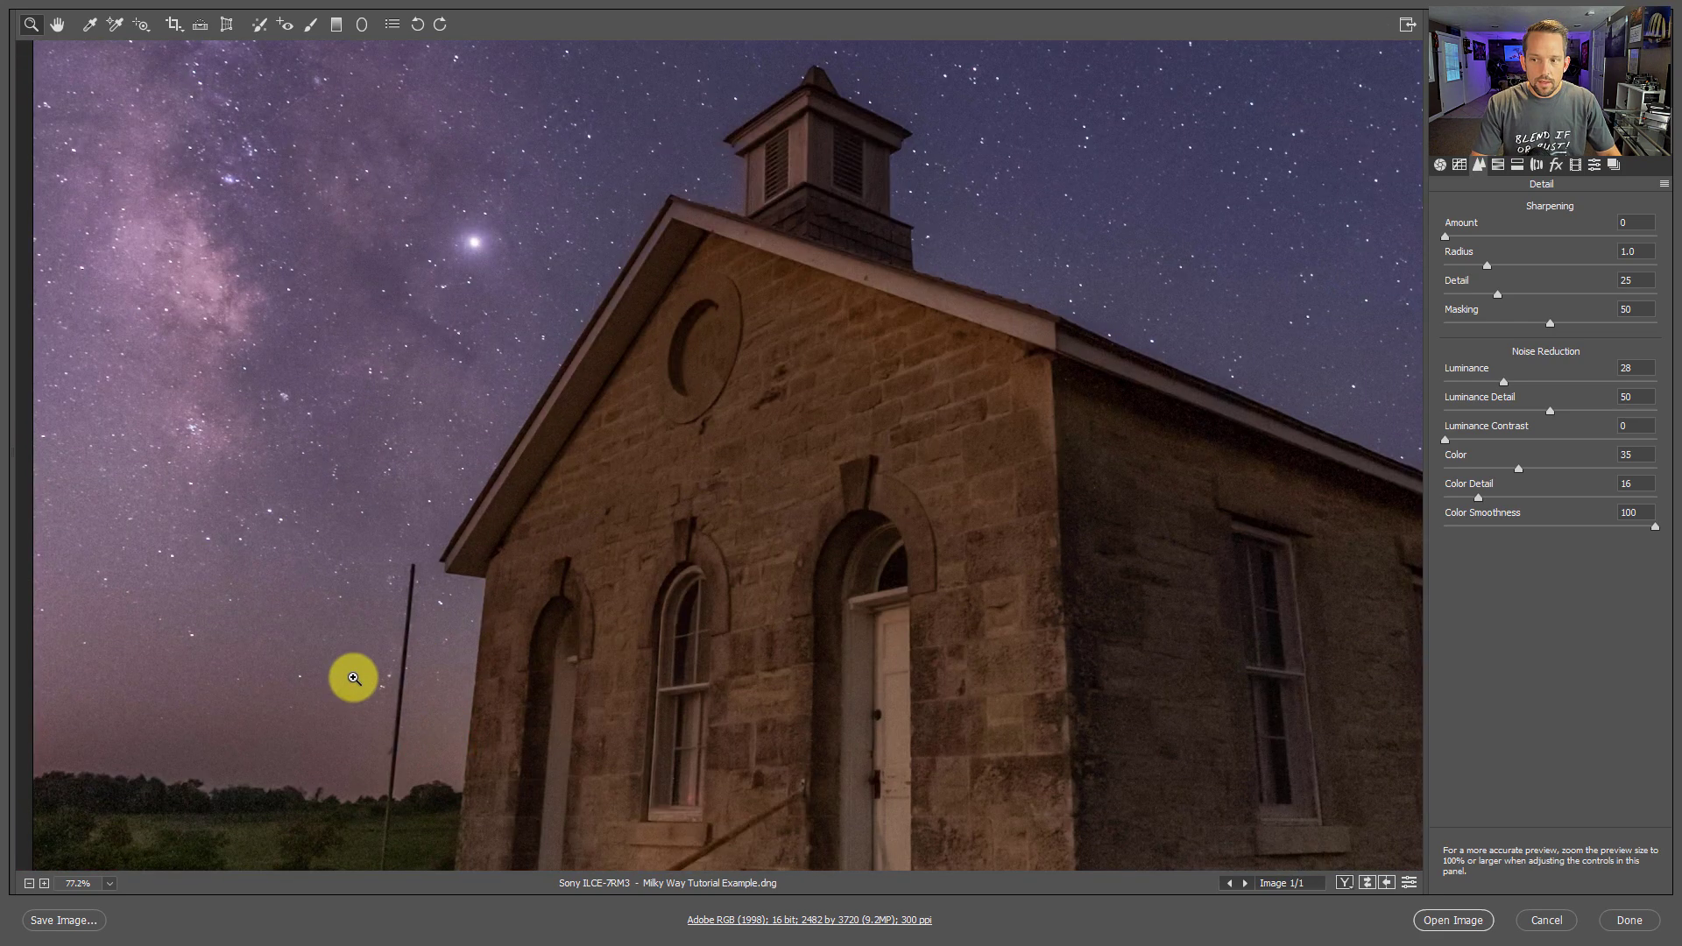
pyautogui.moveTo(294, 699); pyautogui.dragTo(708, 426)
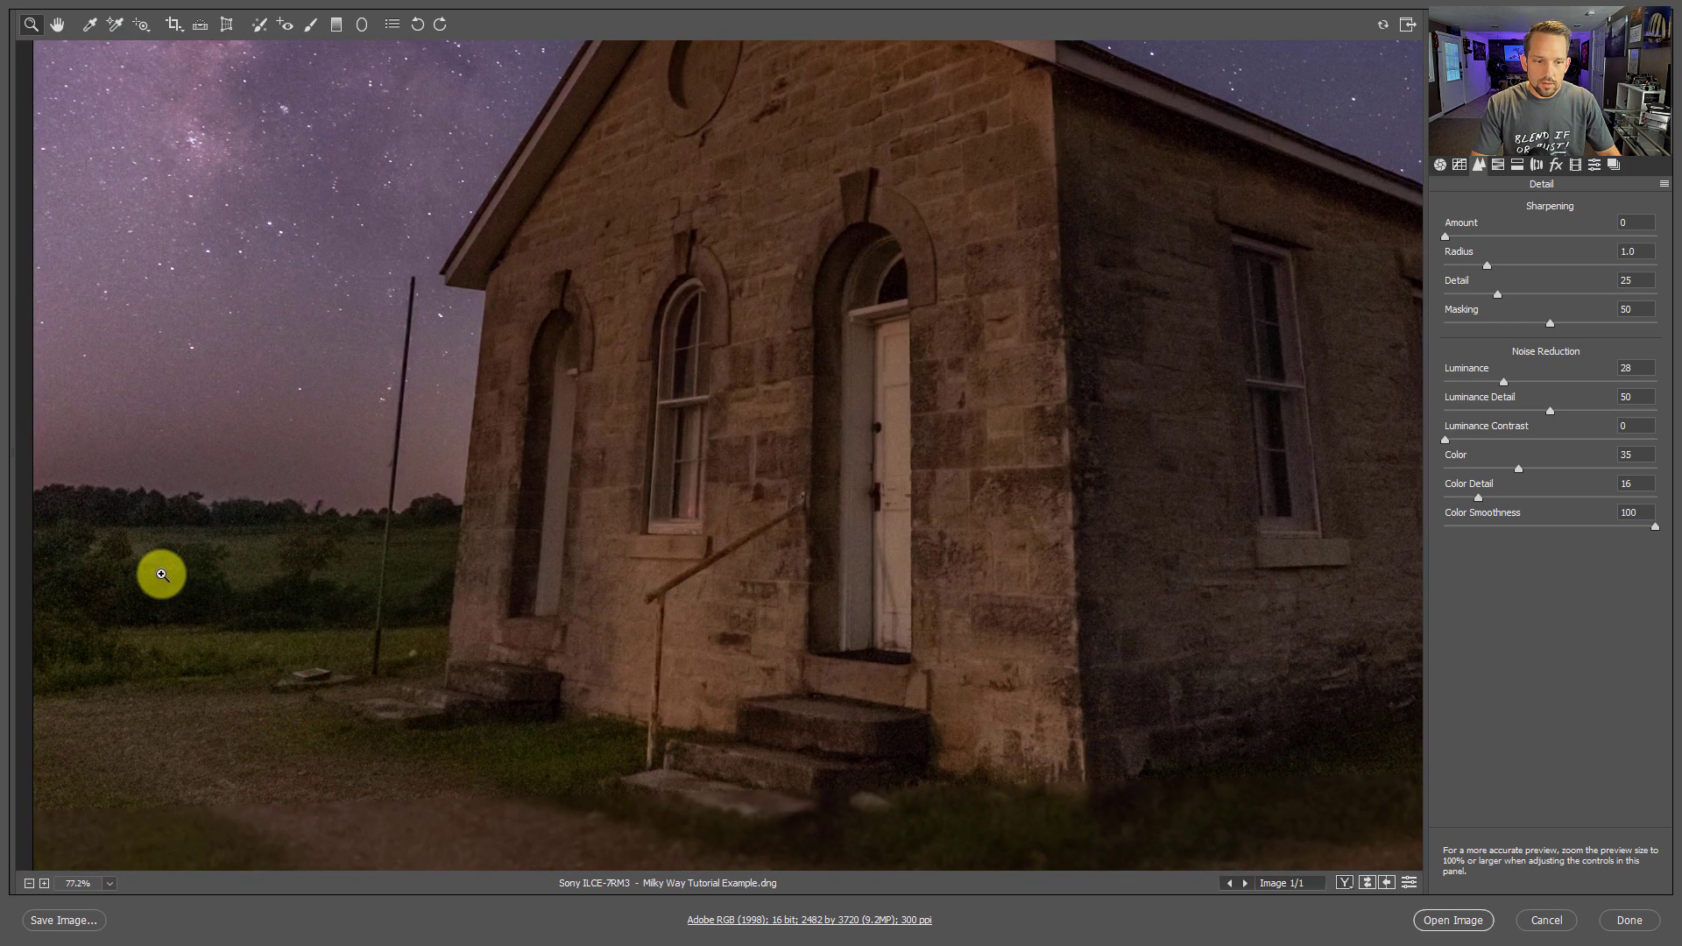
pyautogui.moveTo(143, 559); pyautogui.dragTo(225, 582)
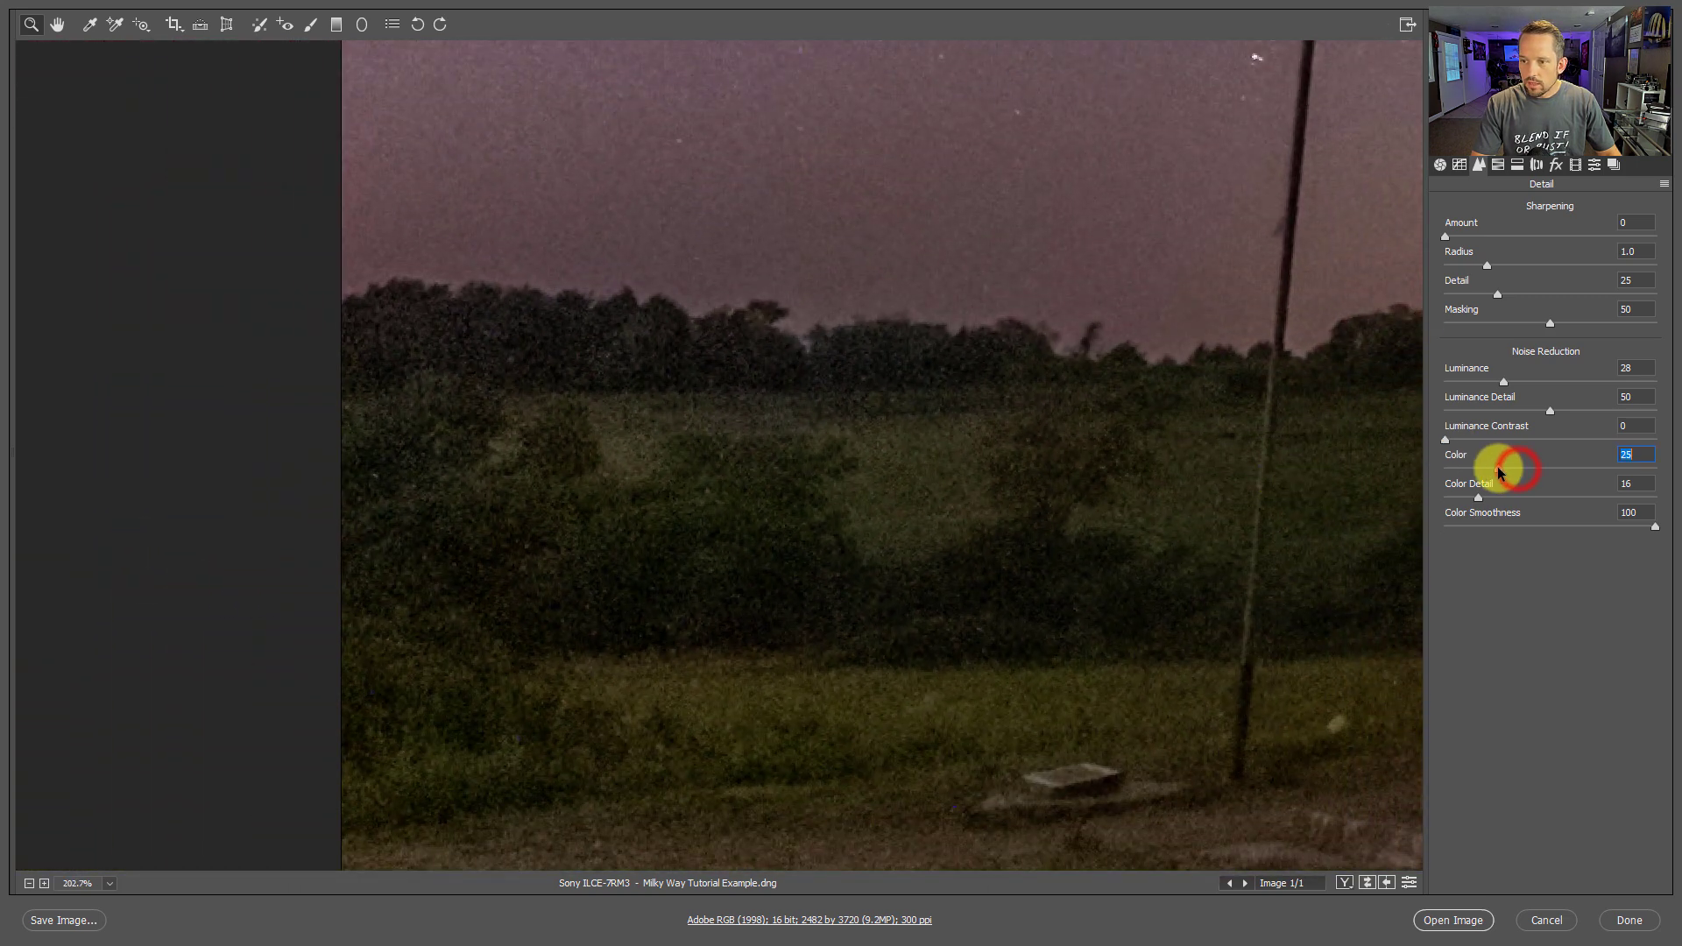
pyautogui.moveTo(1497, 471); pyautogui.dragTo(1487, 470)
pyautogui.write('57')
pyautogui.click(1635, 456)
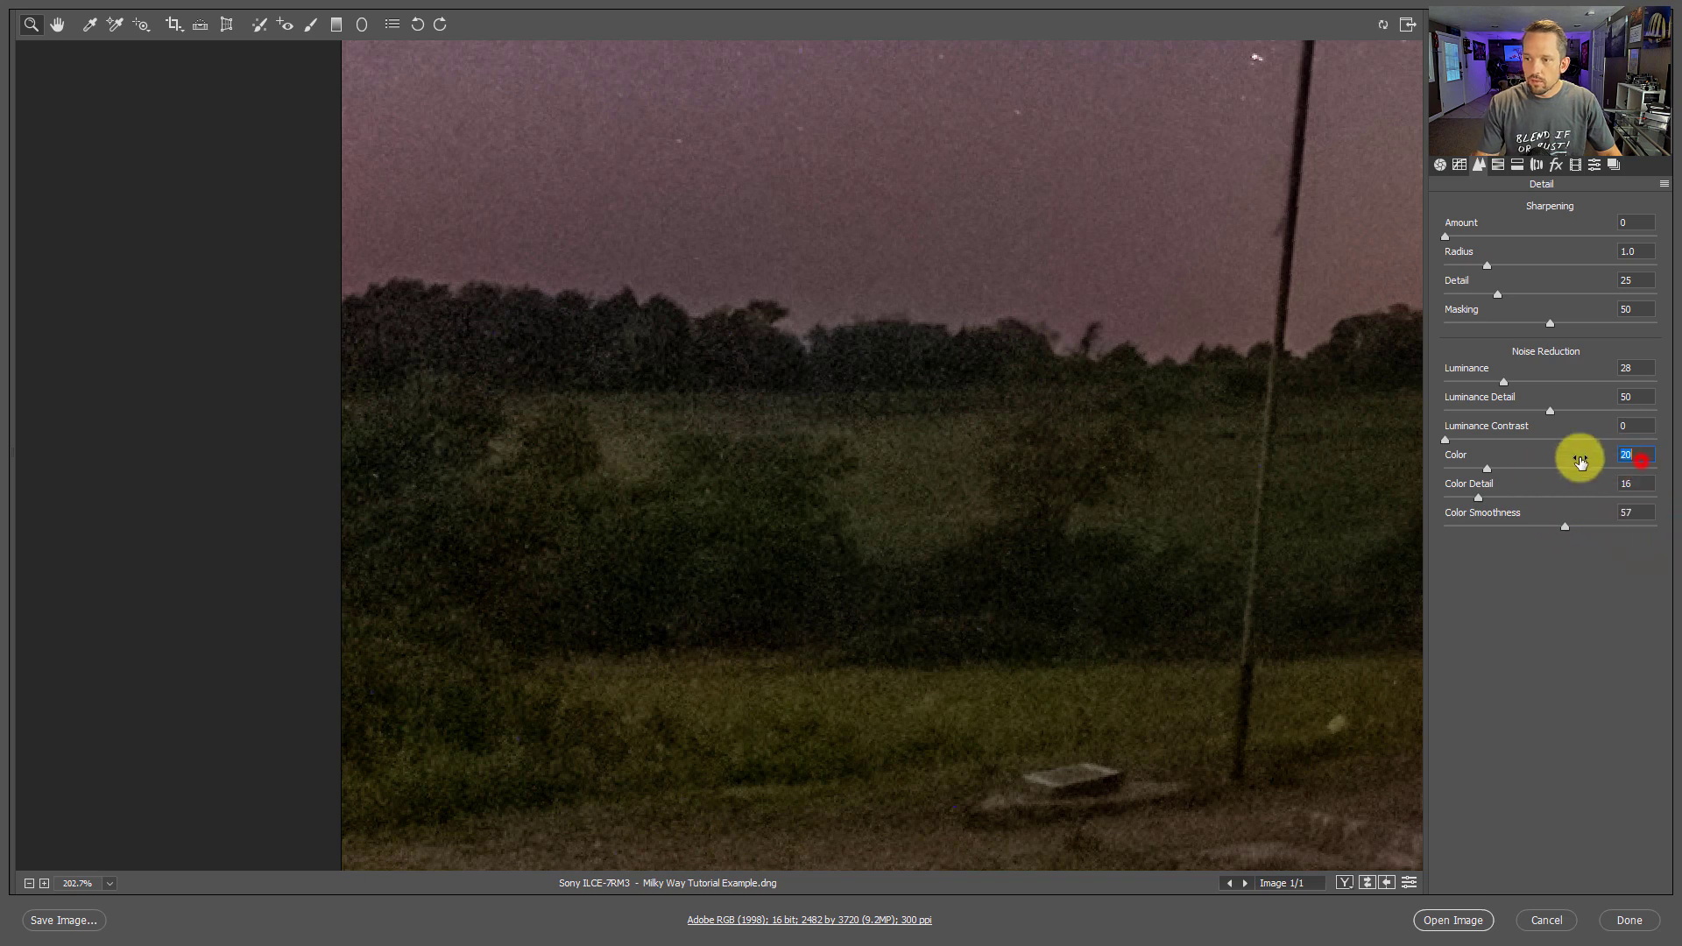
pyautogui.click(1633, 482)
pyautogui.write('50')
pyautogui.click(1639, 510)
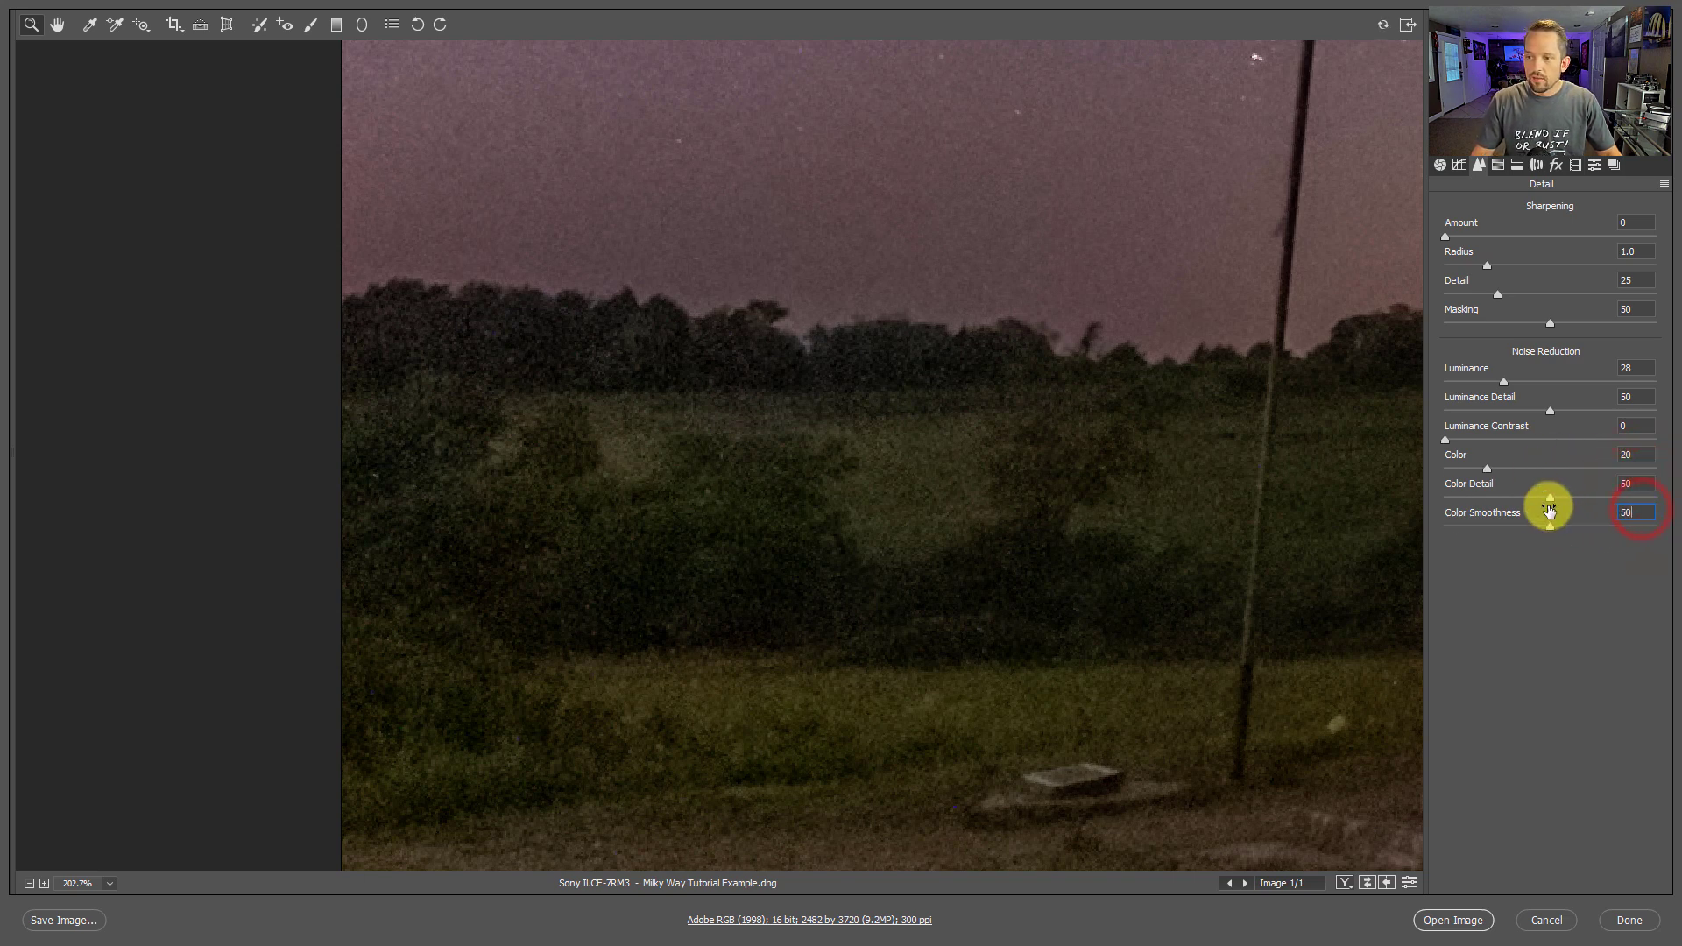
# Compare against the default detail settings and pan across the field and grass to inspect
pyautogui.click(1410, 883)
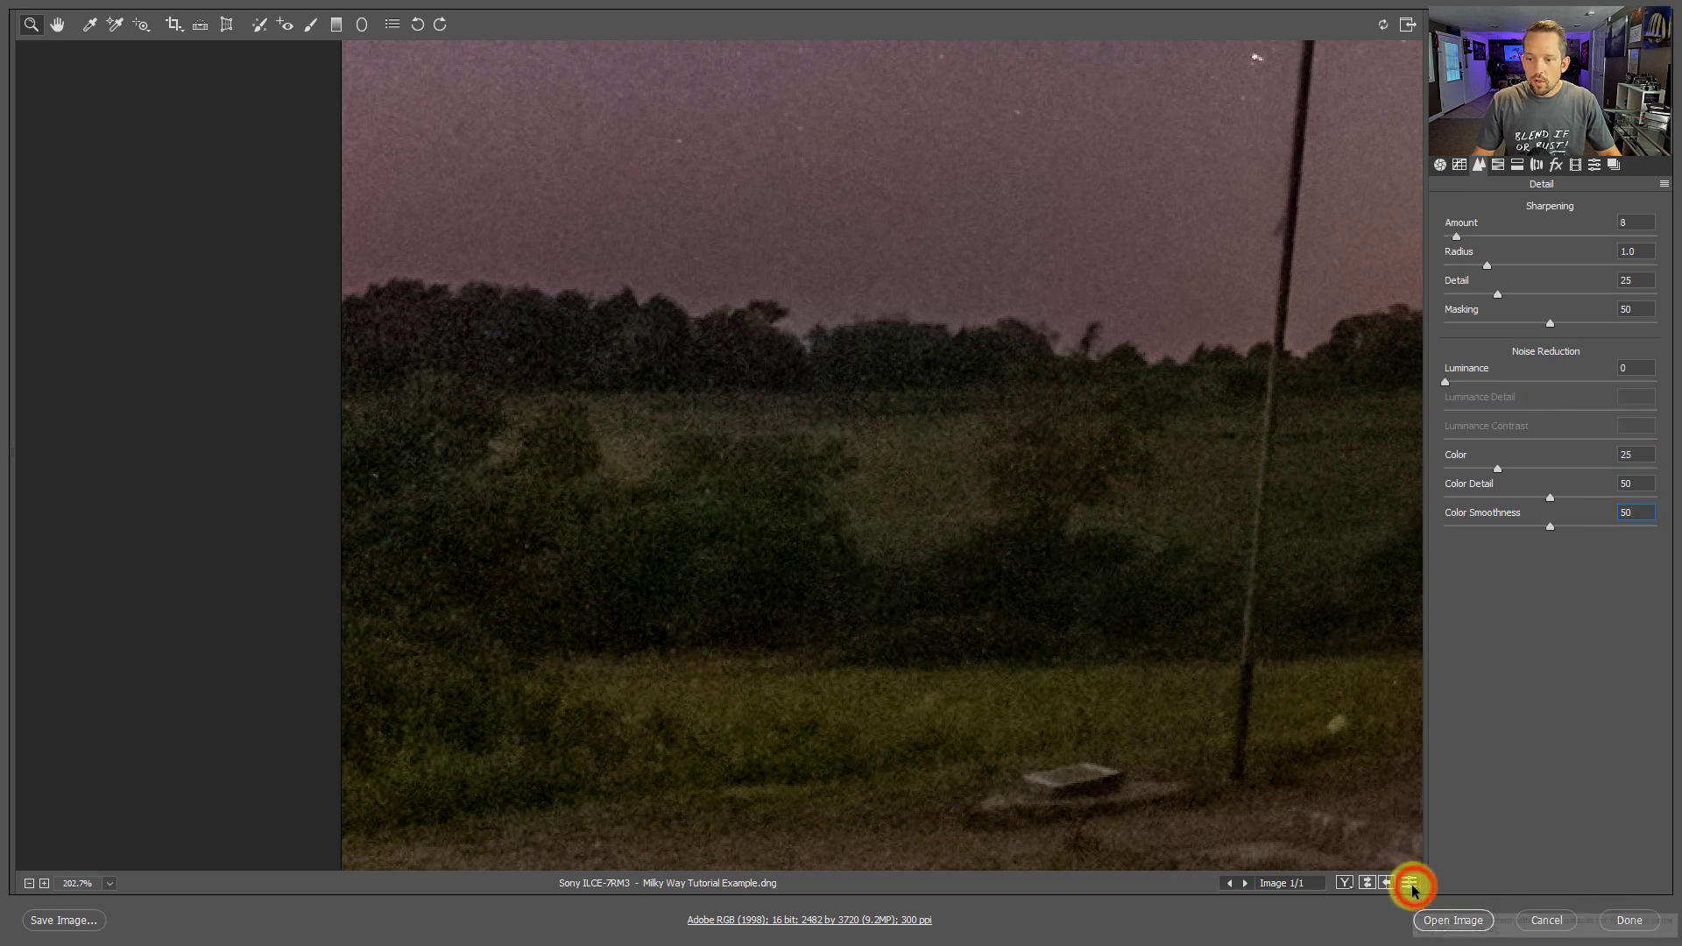
pyautogui.click(1410, 883)
pyautogui.moveTo(1214, 545); pyautogui.dragTo(662, 478)
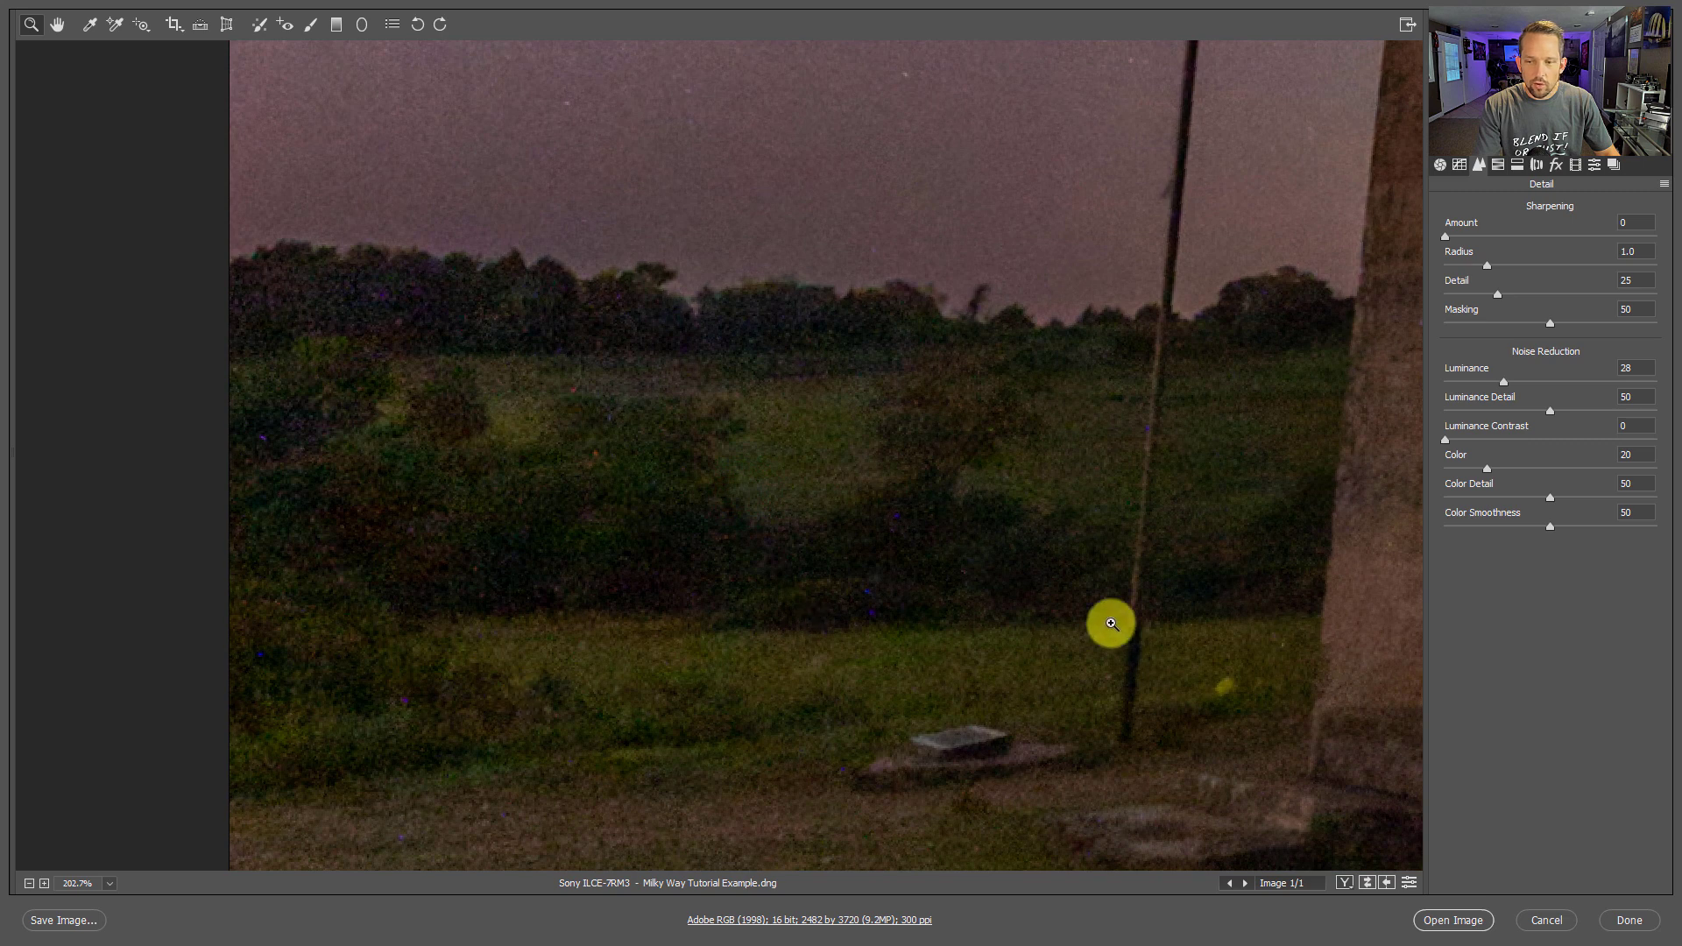
pyautogui.moveTo(1130, 447); pyautogui.dragTo(1127, 235)
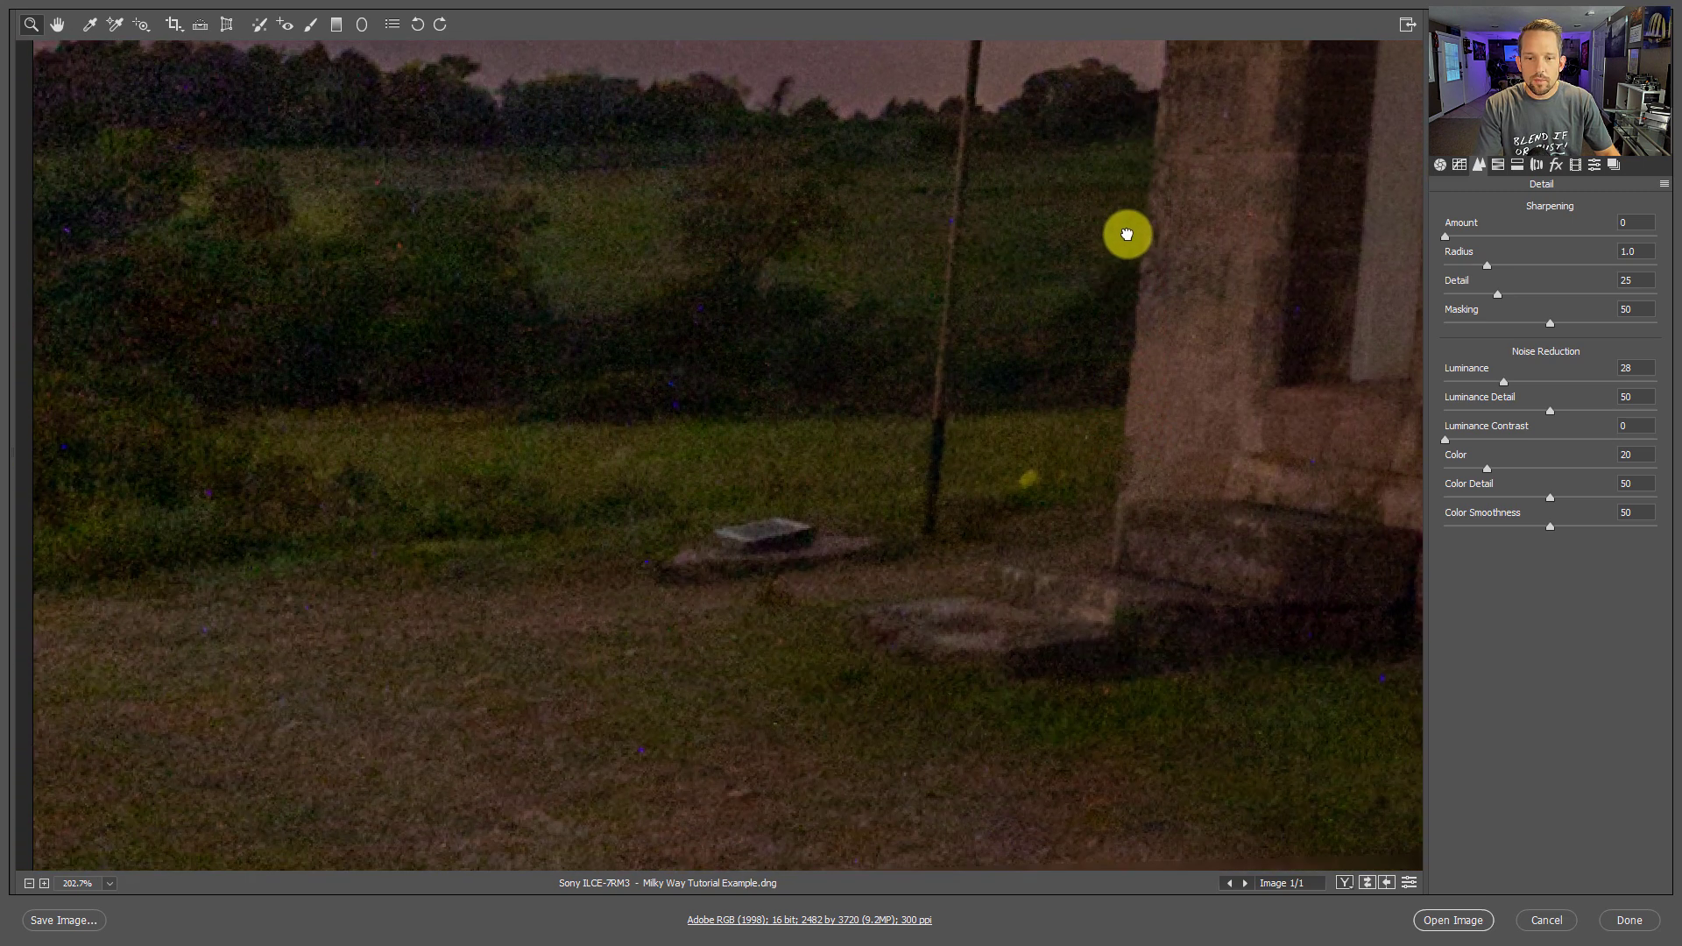
pyautogui.moveTo(608, 718); pyautogui.dragTo(587, 342)
pyautogui.moveTo(566, 550); pyautogui.dragTo(709, 289)
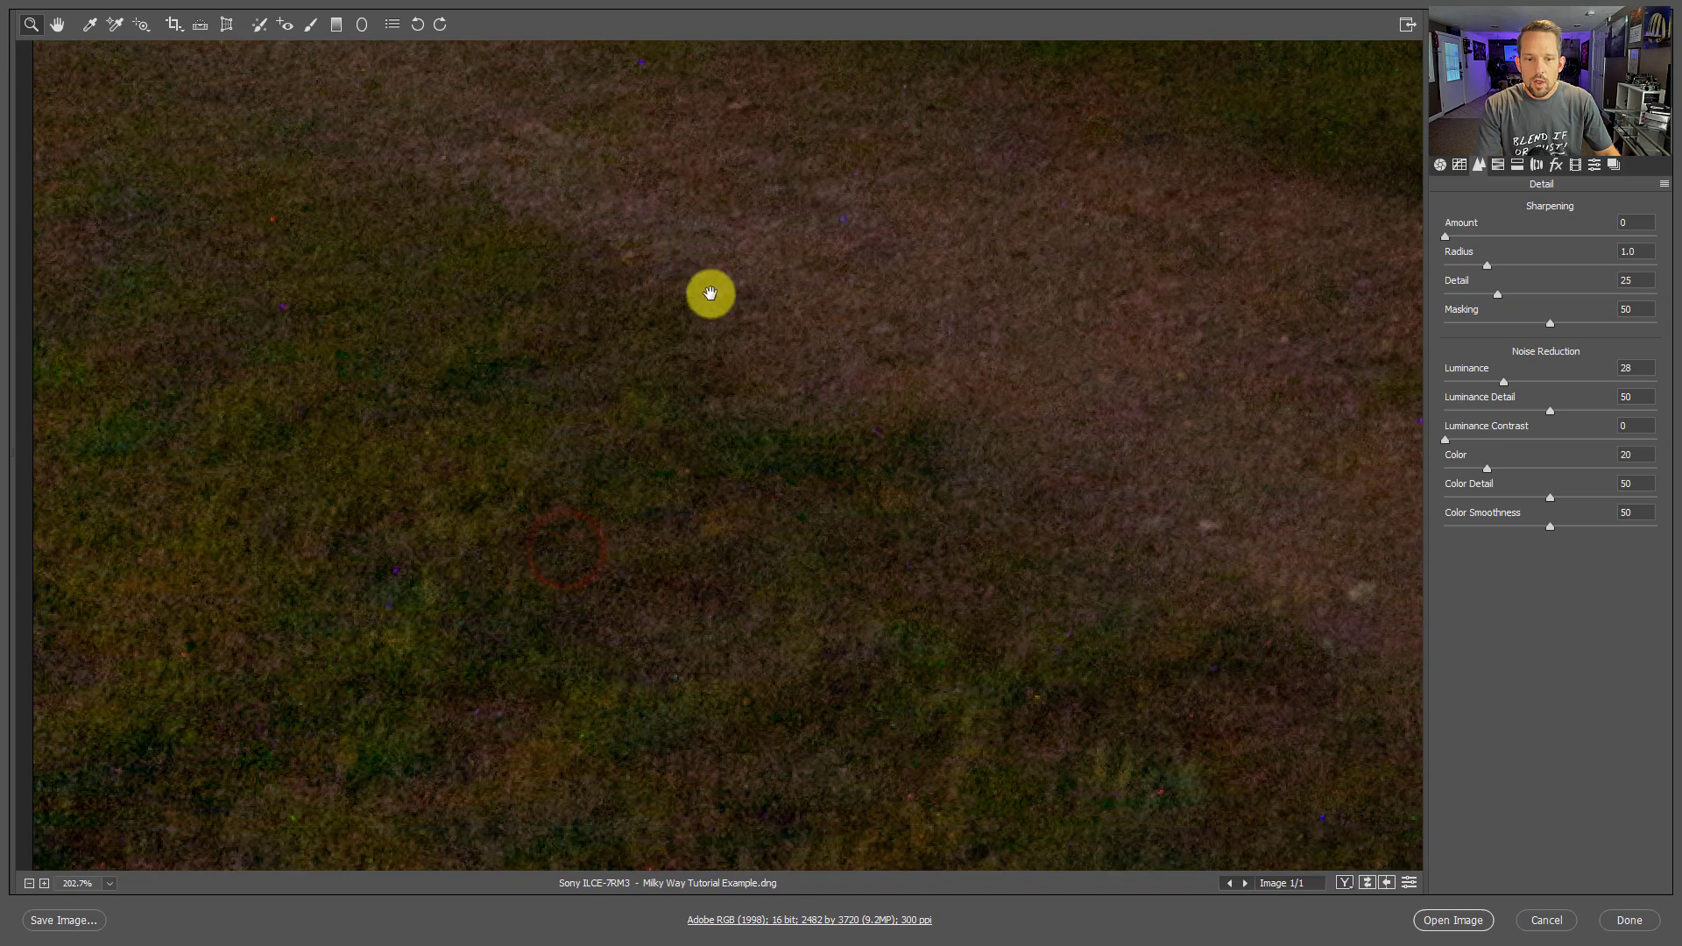
# Open the adjusted photo in Photoshop and zoom in on the tree line left of the schoolhouse
pyautogui.click(1445, 919)
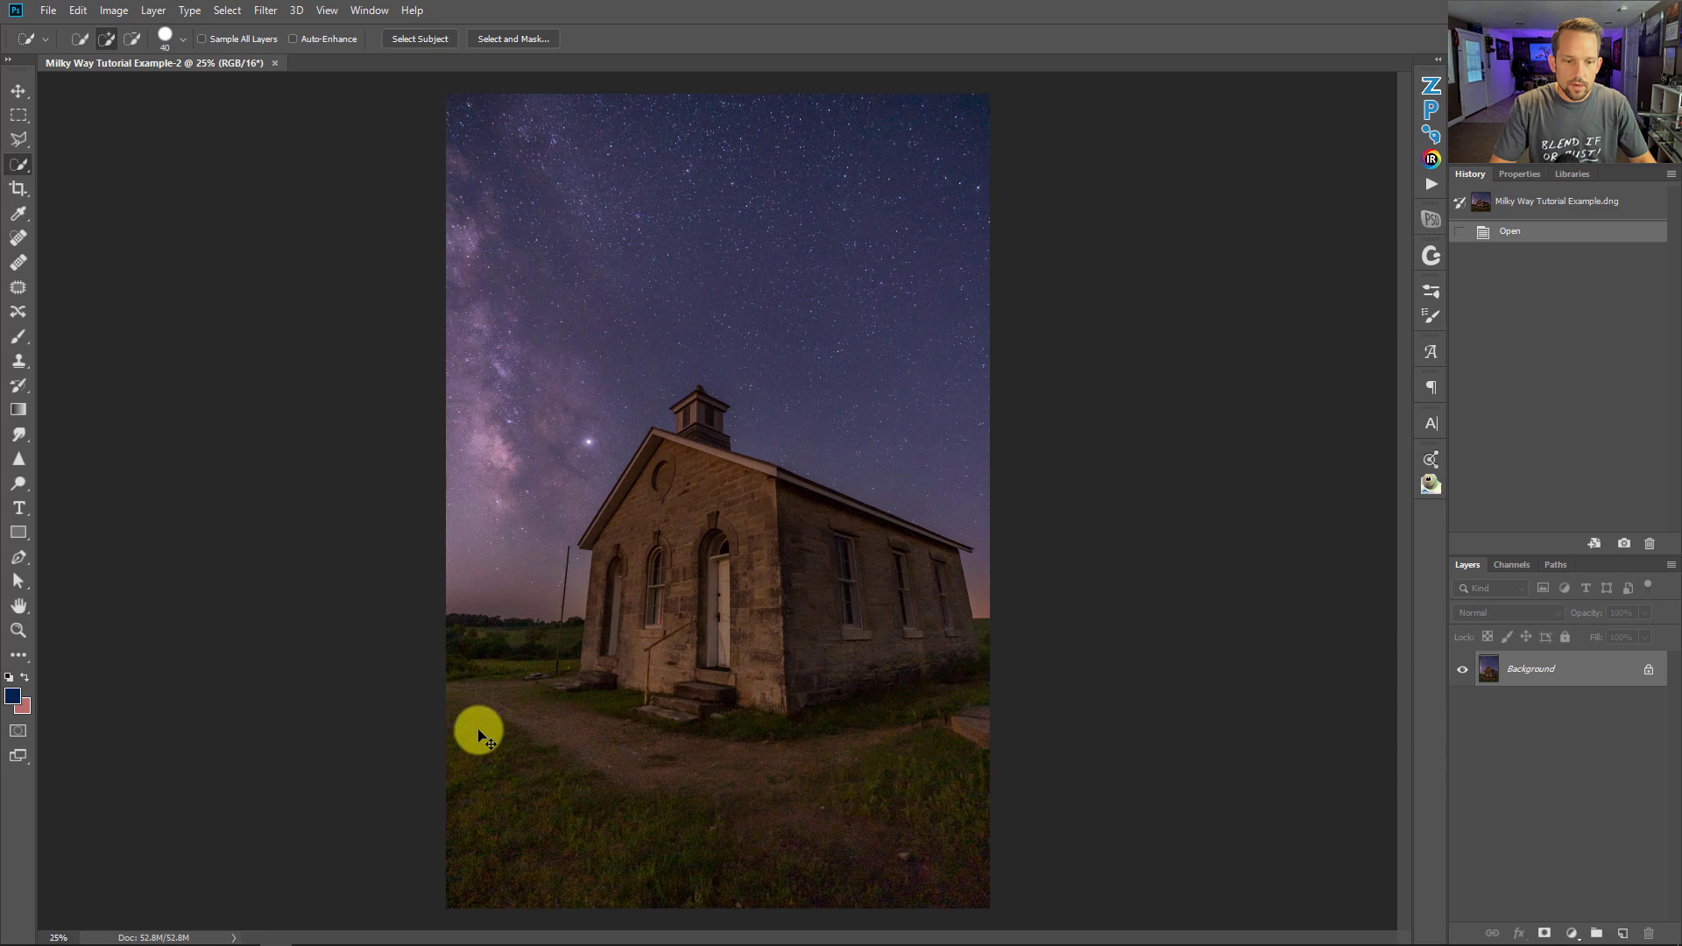
pyautogui.moveTo(499, 706); pyautogui.dragTo(552, 709)
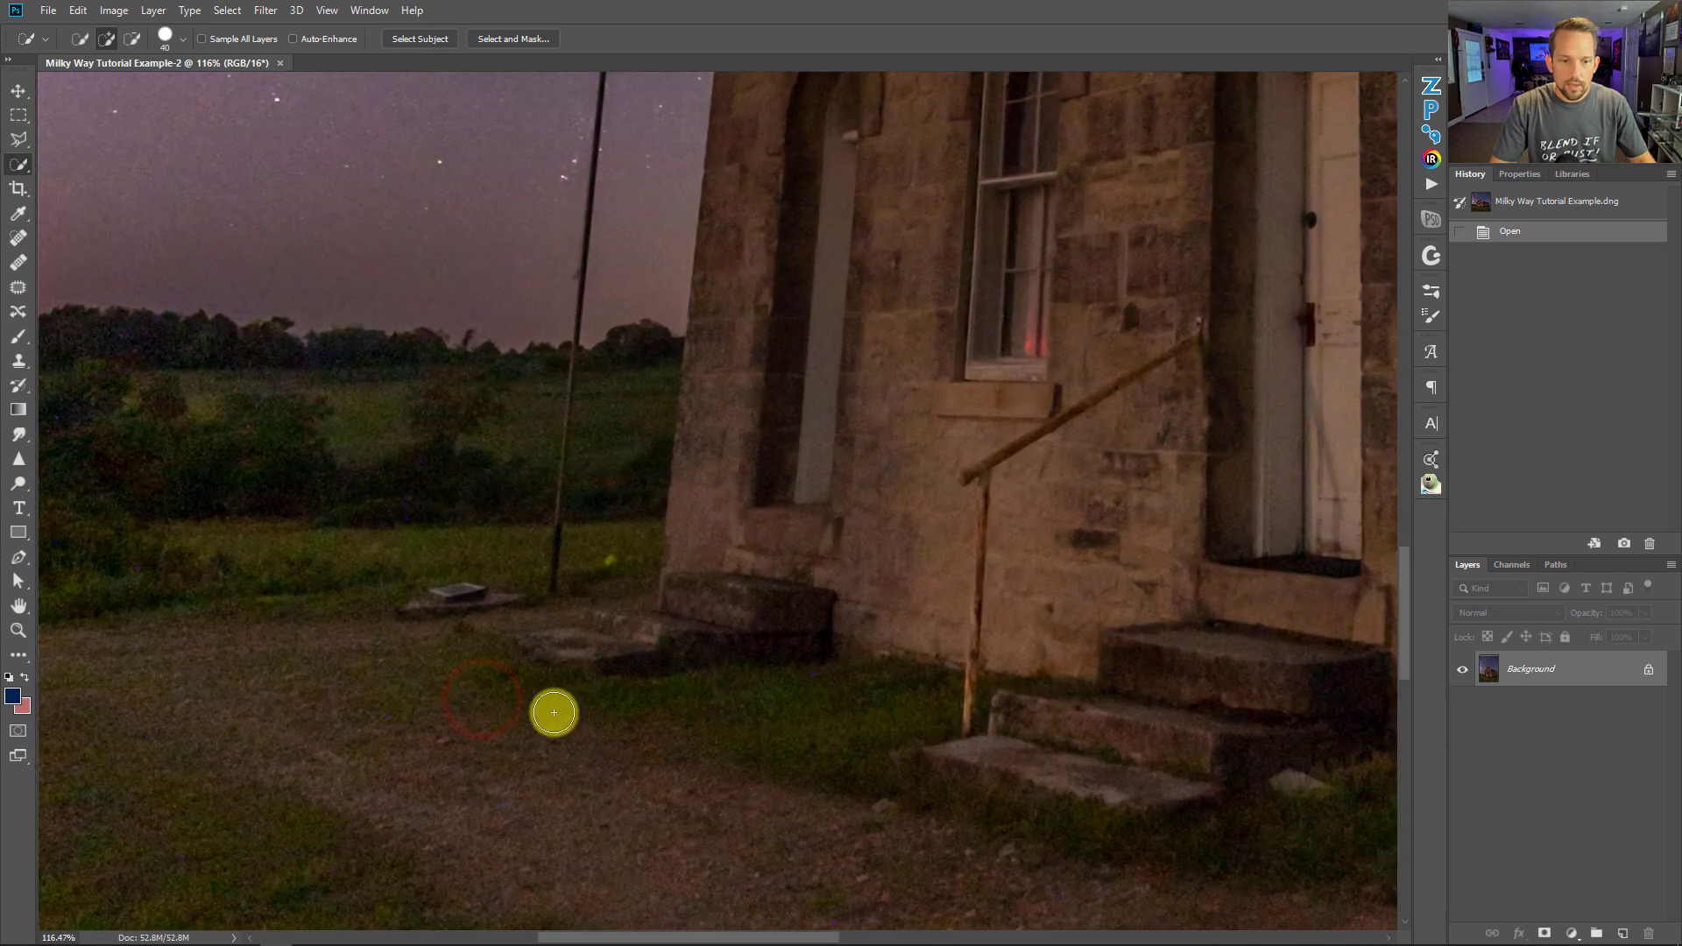
pyautogui.moveTo(340, 506); pyautogui.dragTo(441, 504)
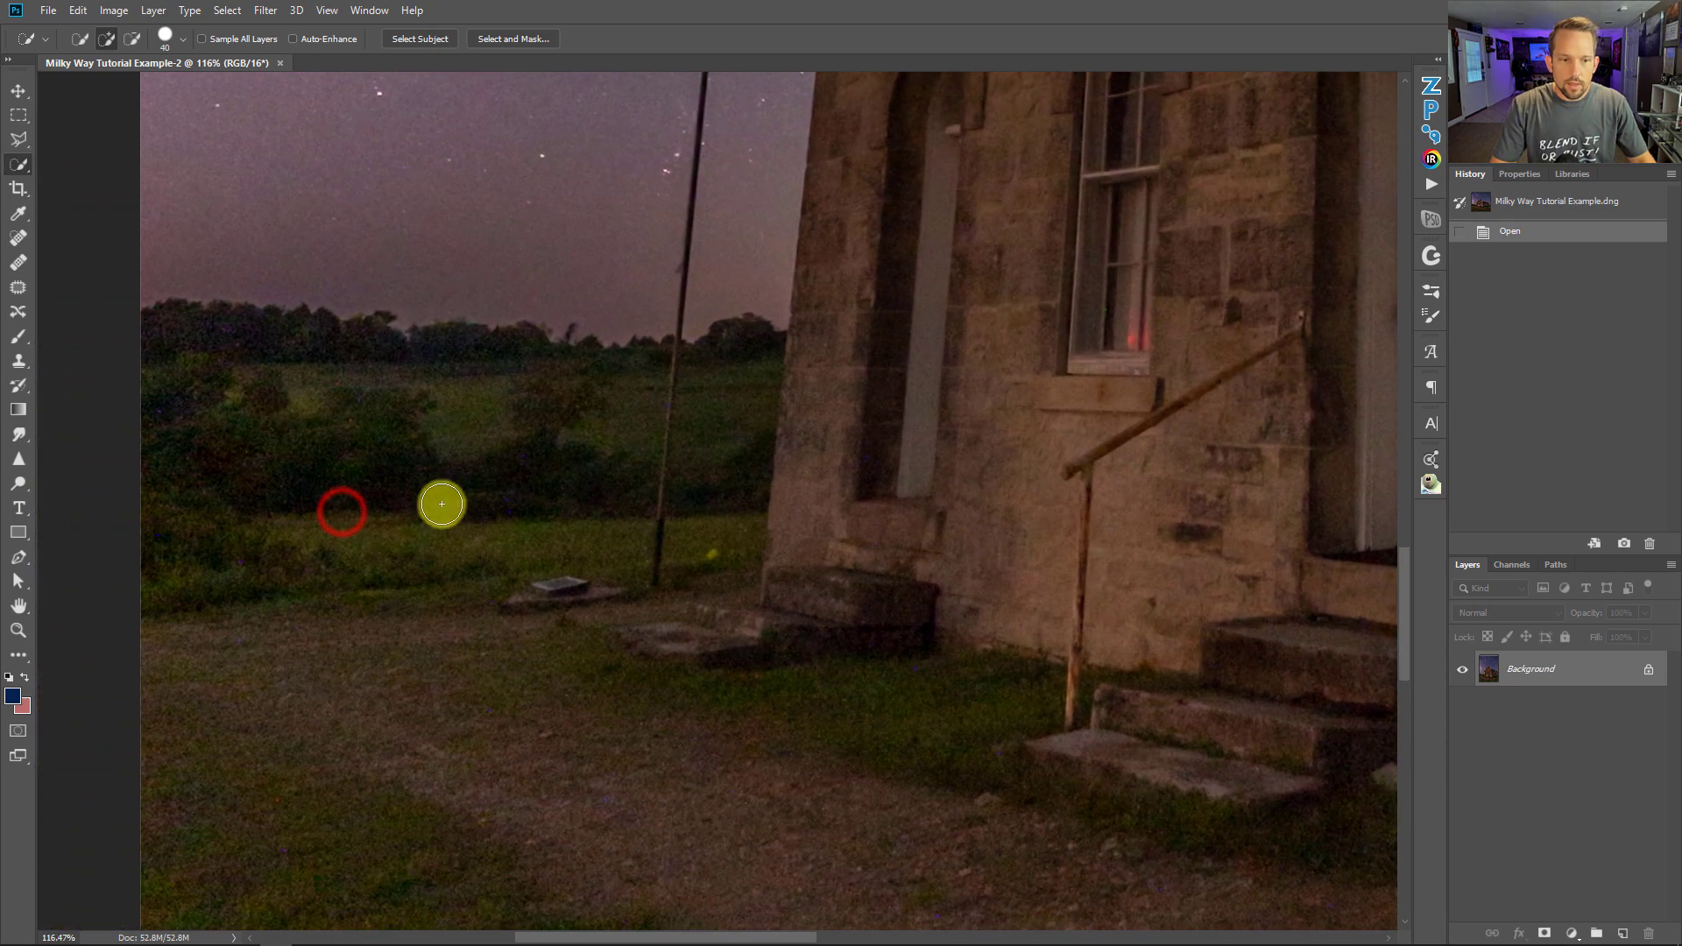
pyautogui.click(395, 393)
pyautogui.click(426, 402)
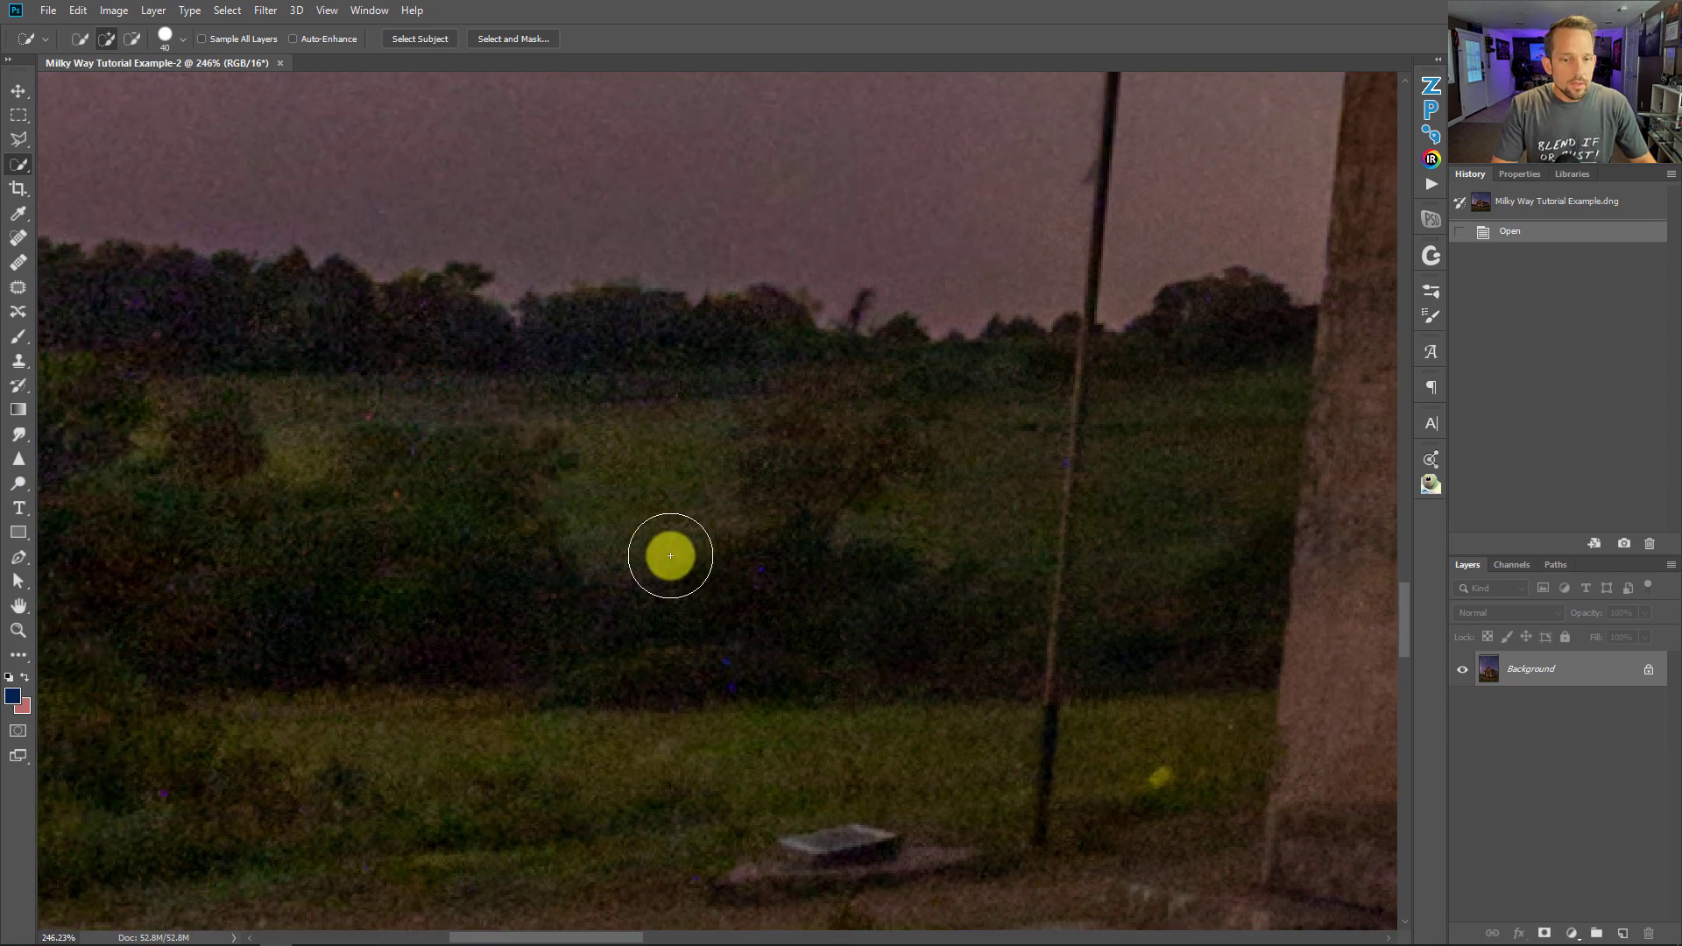
# Spot-heal seven noise specks in the bushes, hedge, trees and lower-left grass
pyautogui.click(18, 242)
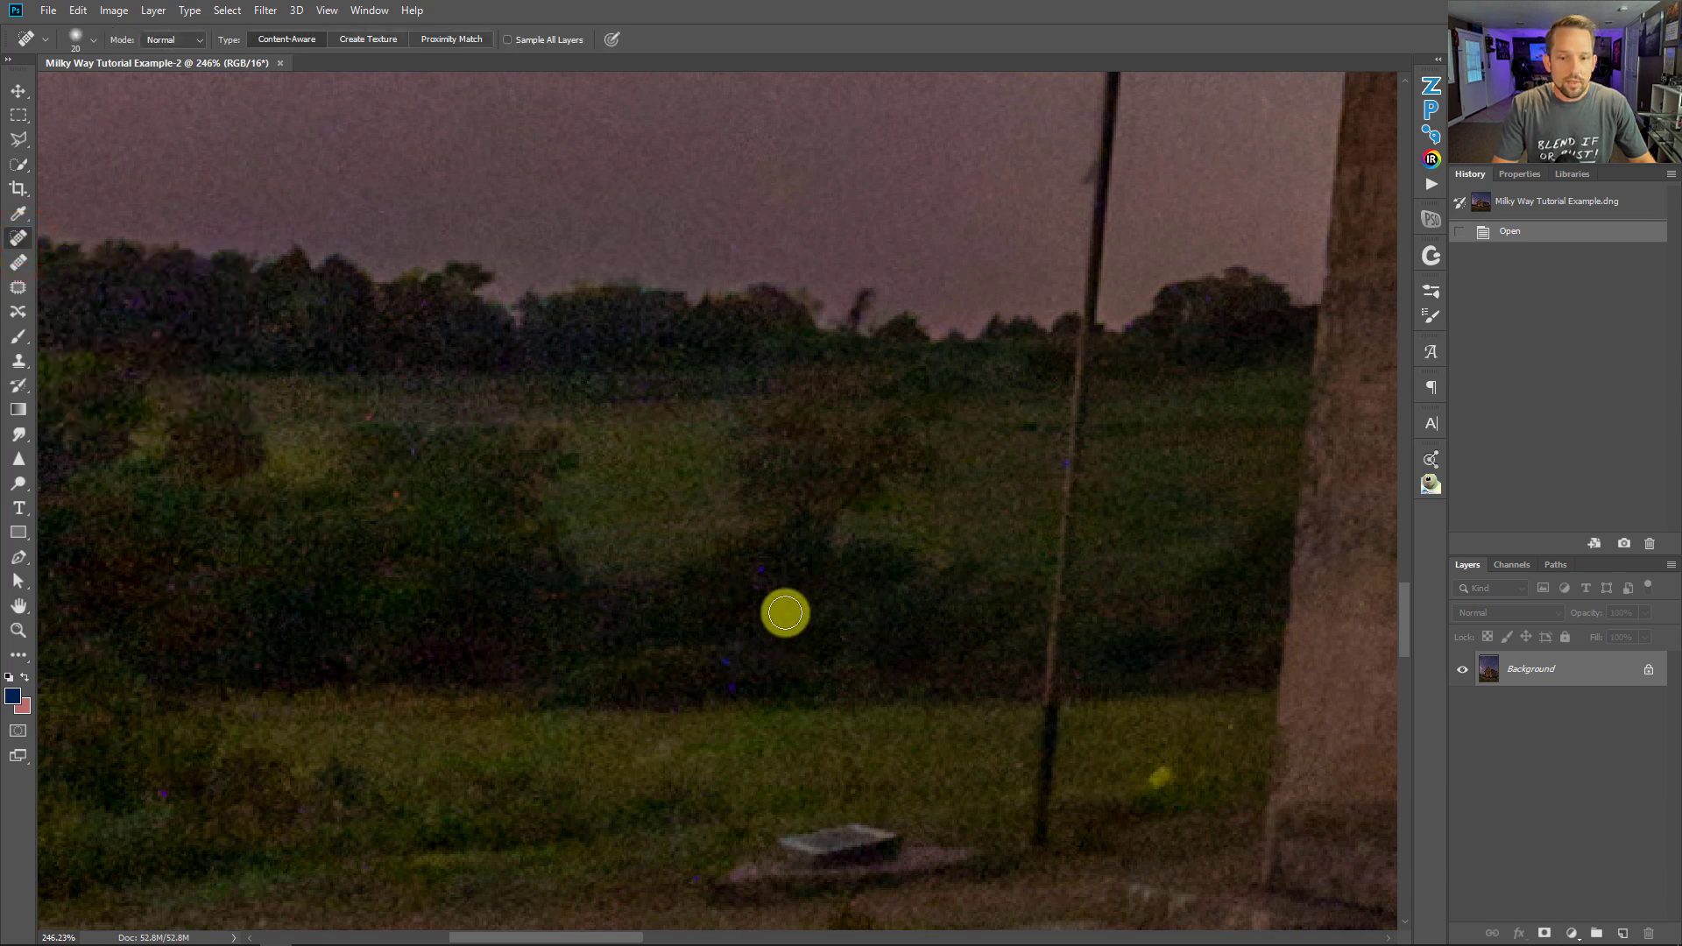
pyautogui.click(763, 570)
pyautogui.click(730, 663)
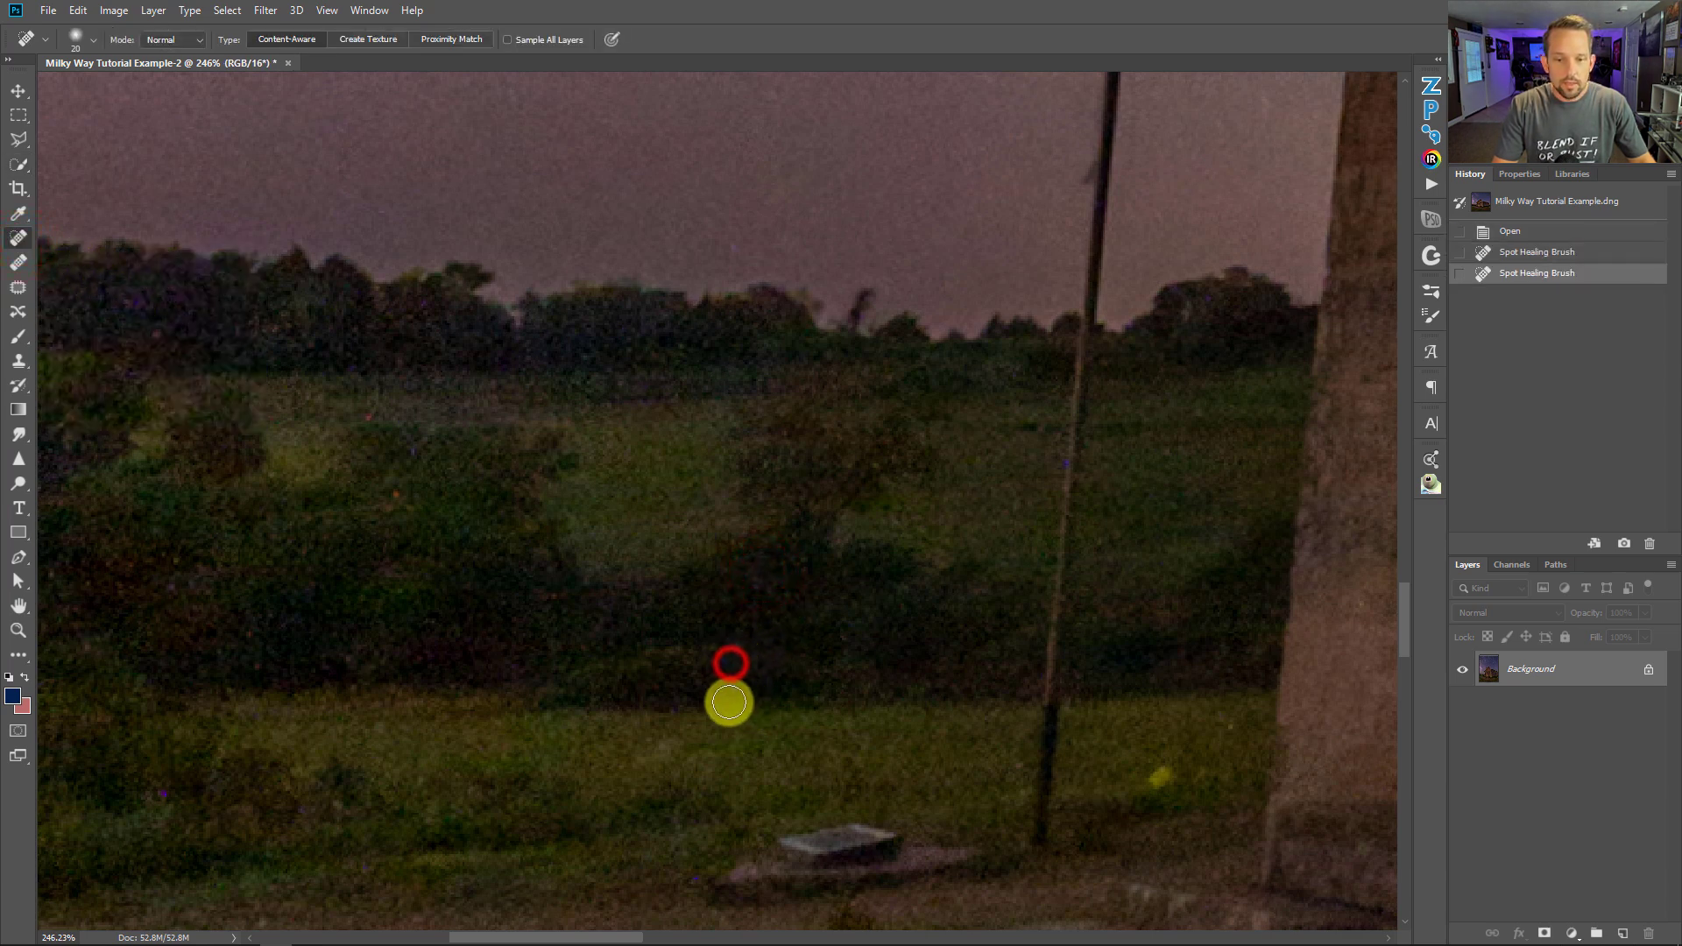
pyautogui.click(730, 693)
pyautogui.click(724, 668)
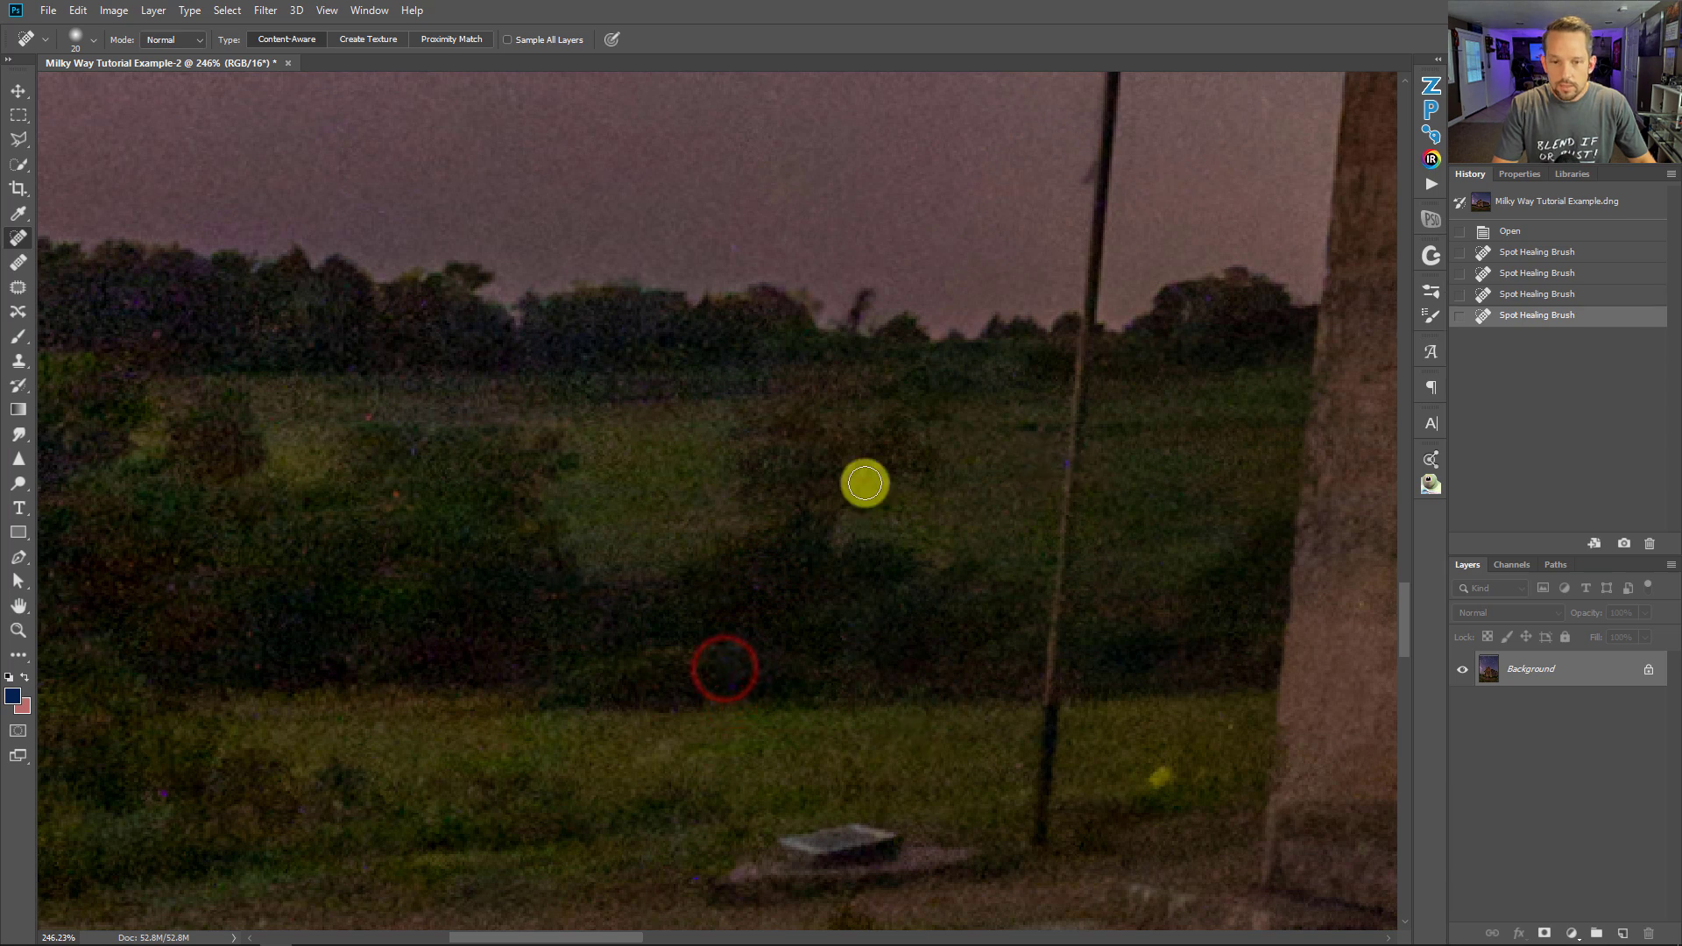
pyautogui.click(394, 496)
pyautogui.click(413, 455)
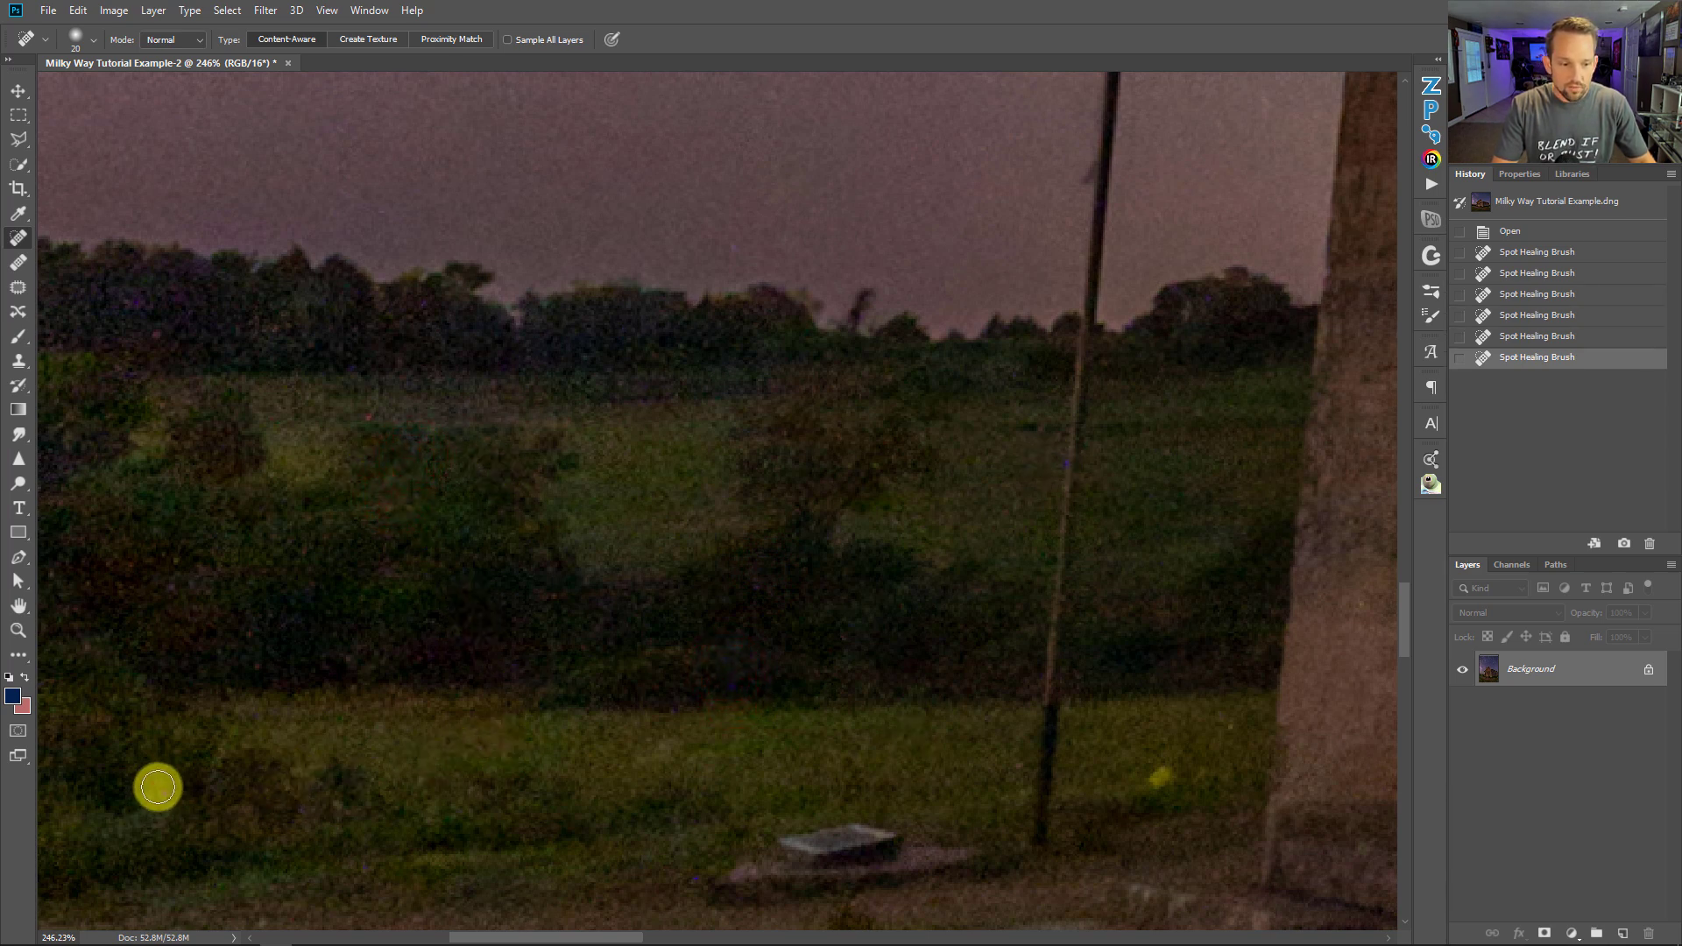
pyautogui.click(155, 785)
pyautogui.moveTo(613, 765)
pyautogui.mouseDown()
pyautogui.moveTo(681, 451)
pyautogui.moveTo(631, 120)
pyautogui.mouseUp()
pyautogui.moveTo(646, 507); pyautogui.dragTo(549, 233)
pyautogui.moveTo(657, 474); pyautogui.dragTo(818, 210)
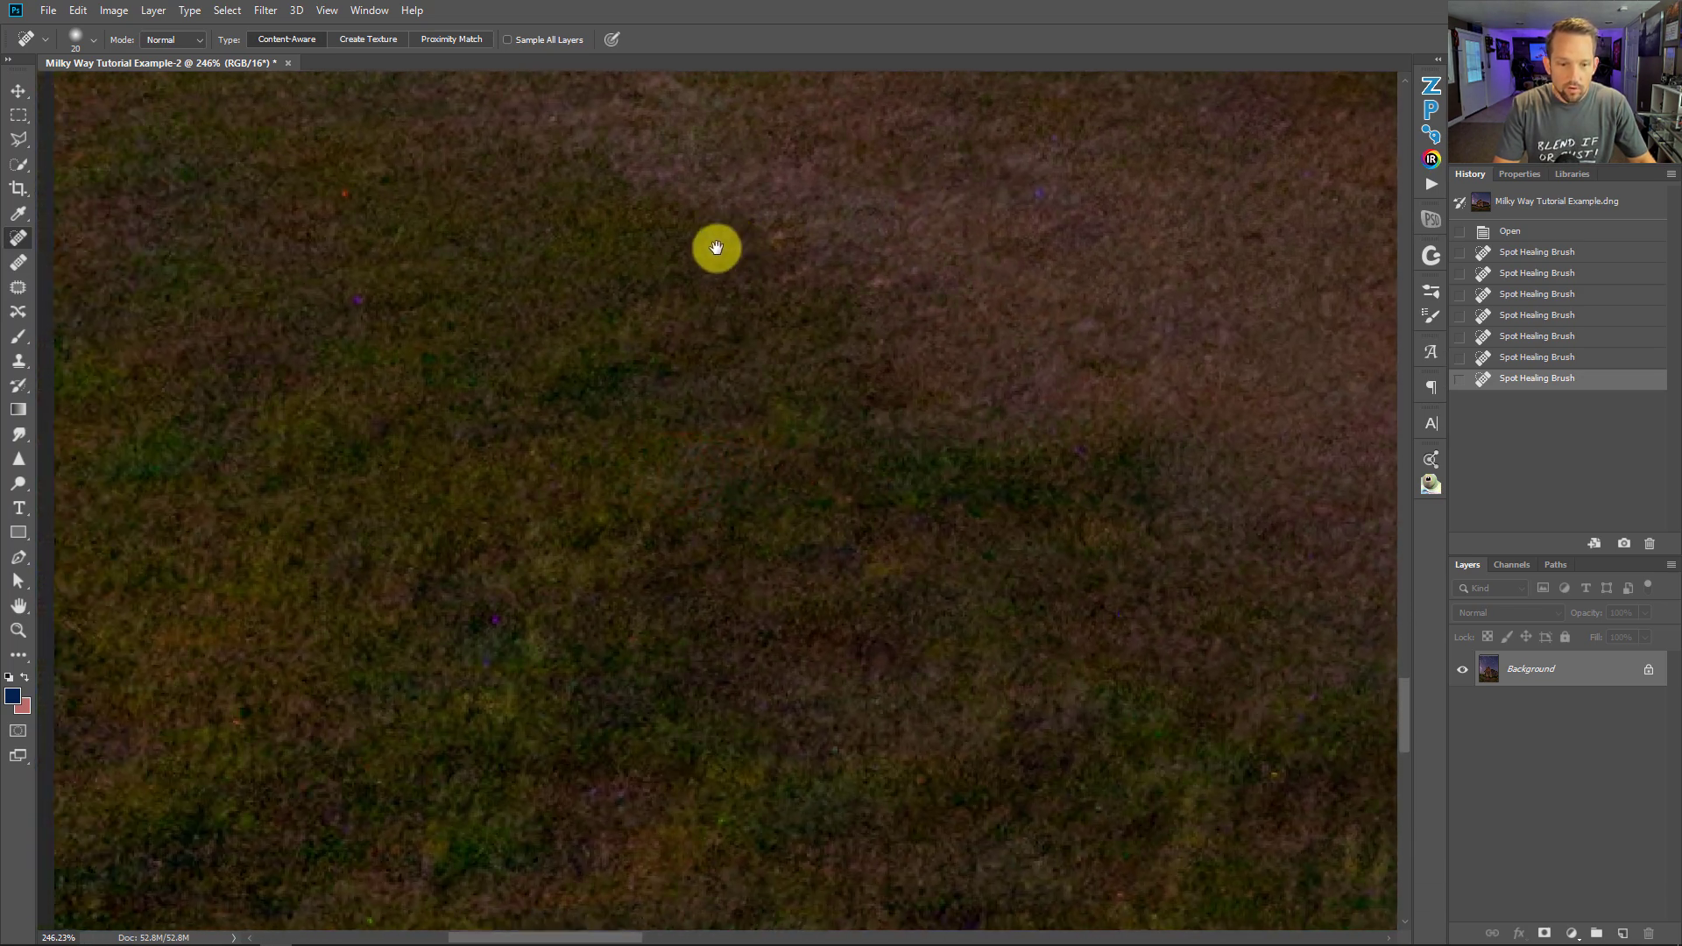
pyautogui.moveTo(713, 255); pyautogui.dragTo(506, 537)
pyautogui.moveTo(633, 368); pyautogui.dragTo(593, 525)
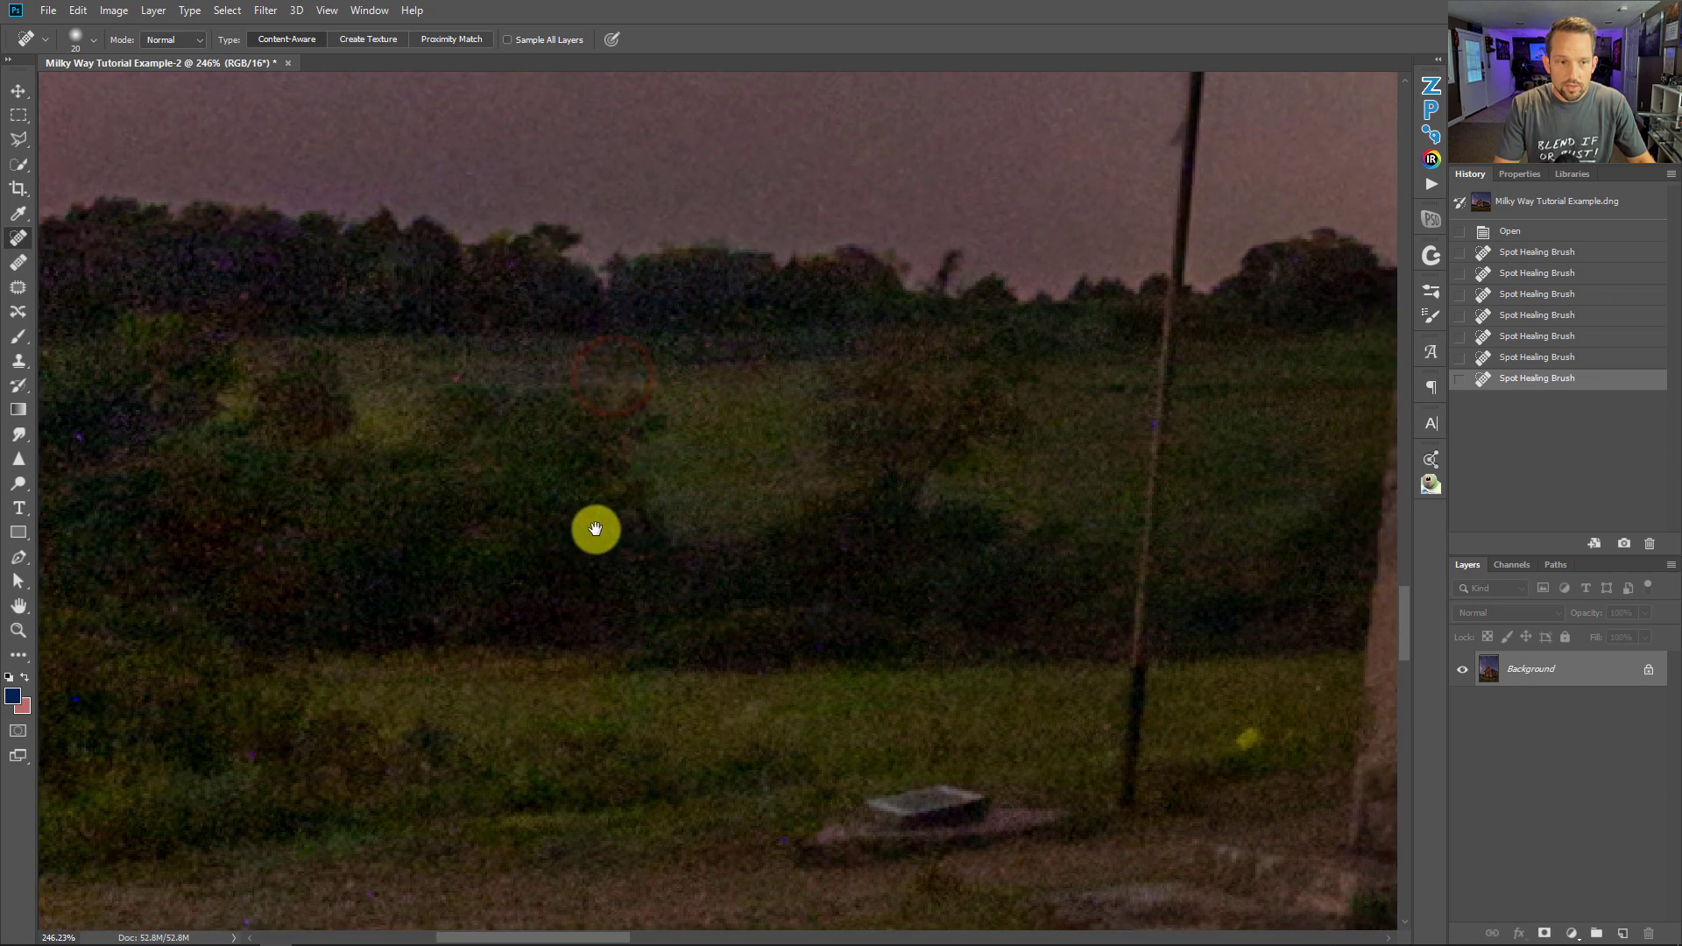
# Revert to the Open history state, duplicate the background with Ctrl+J, and name the copy Cleanupo
pyautogui.click(1510, 231)
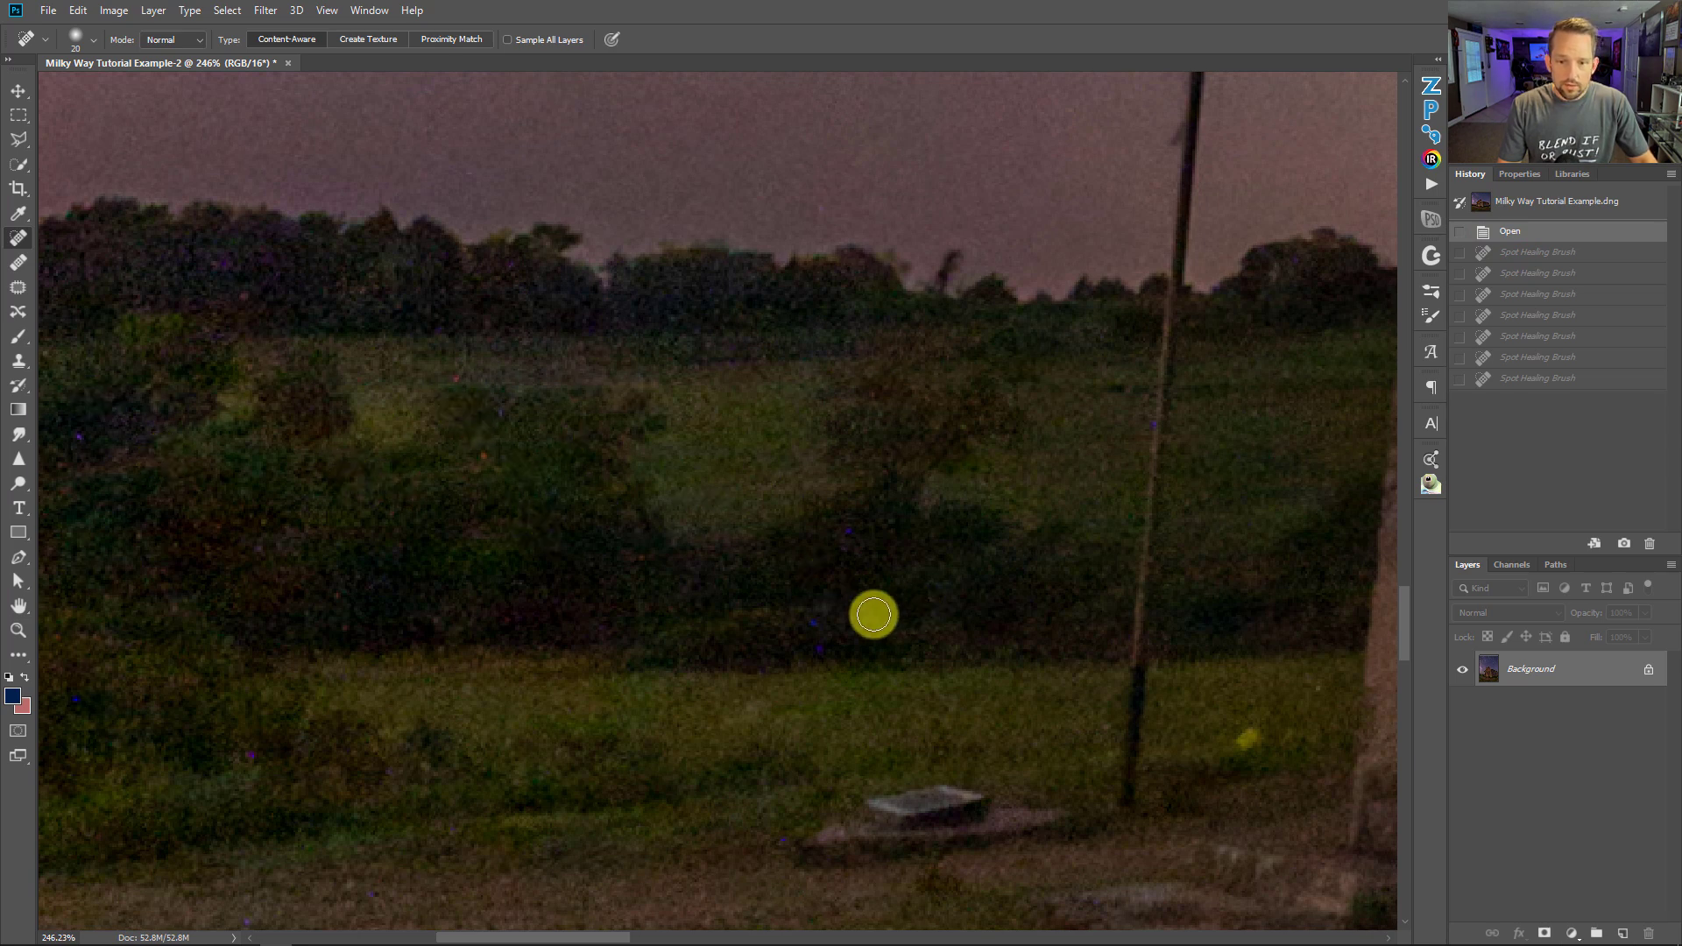
pyautogui.hotkey('ctrl', 'j')
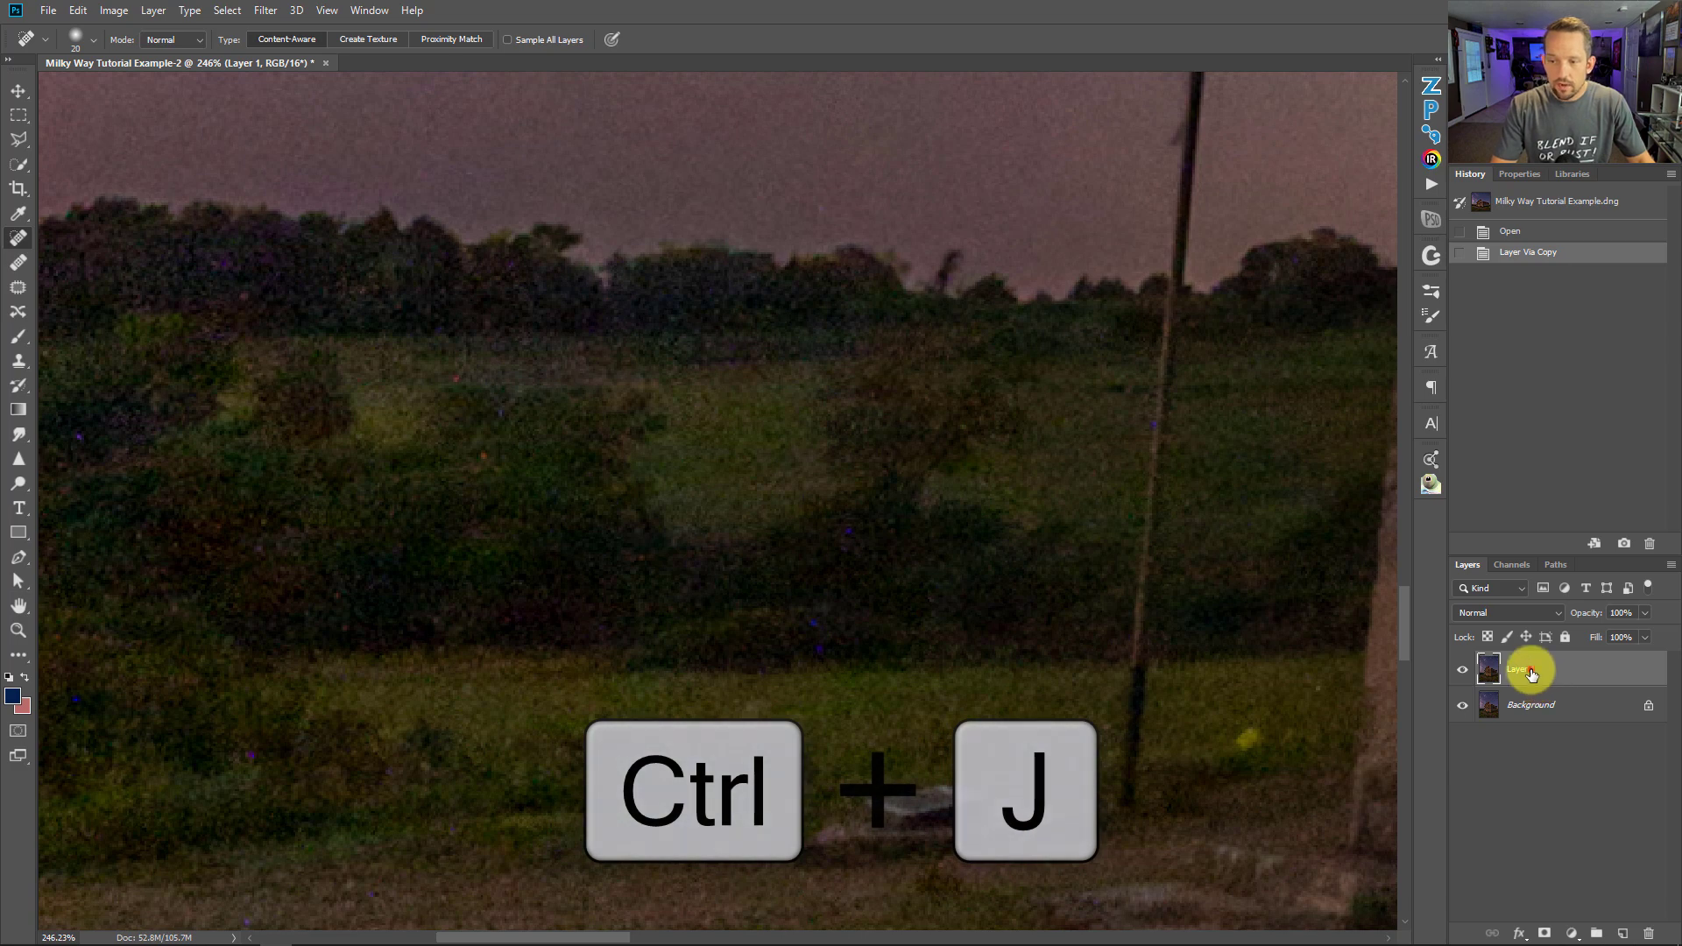
pyautogui.doubleClick(1535, 670)
pyautogui.write('Clean')
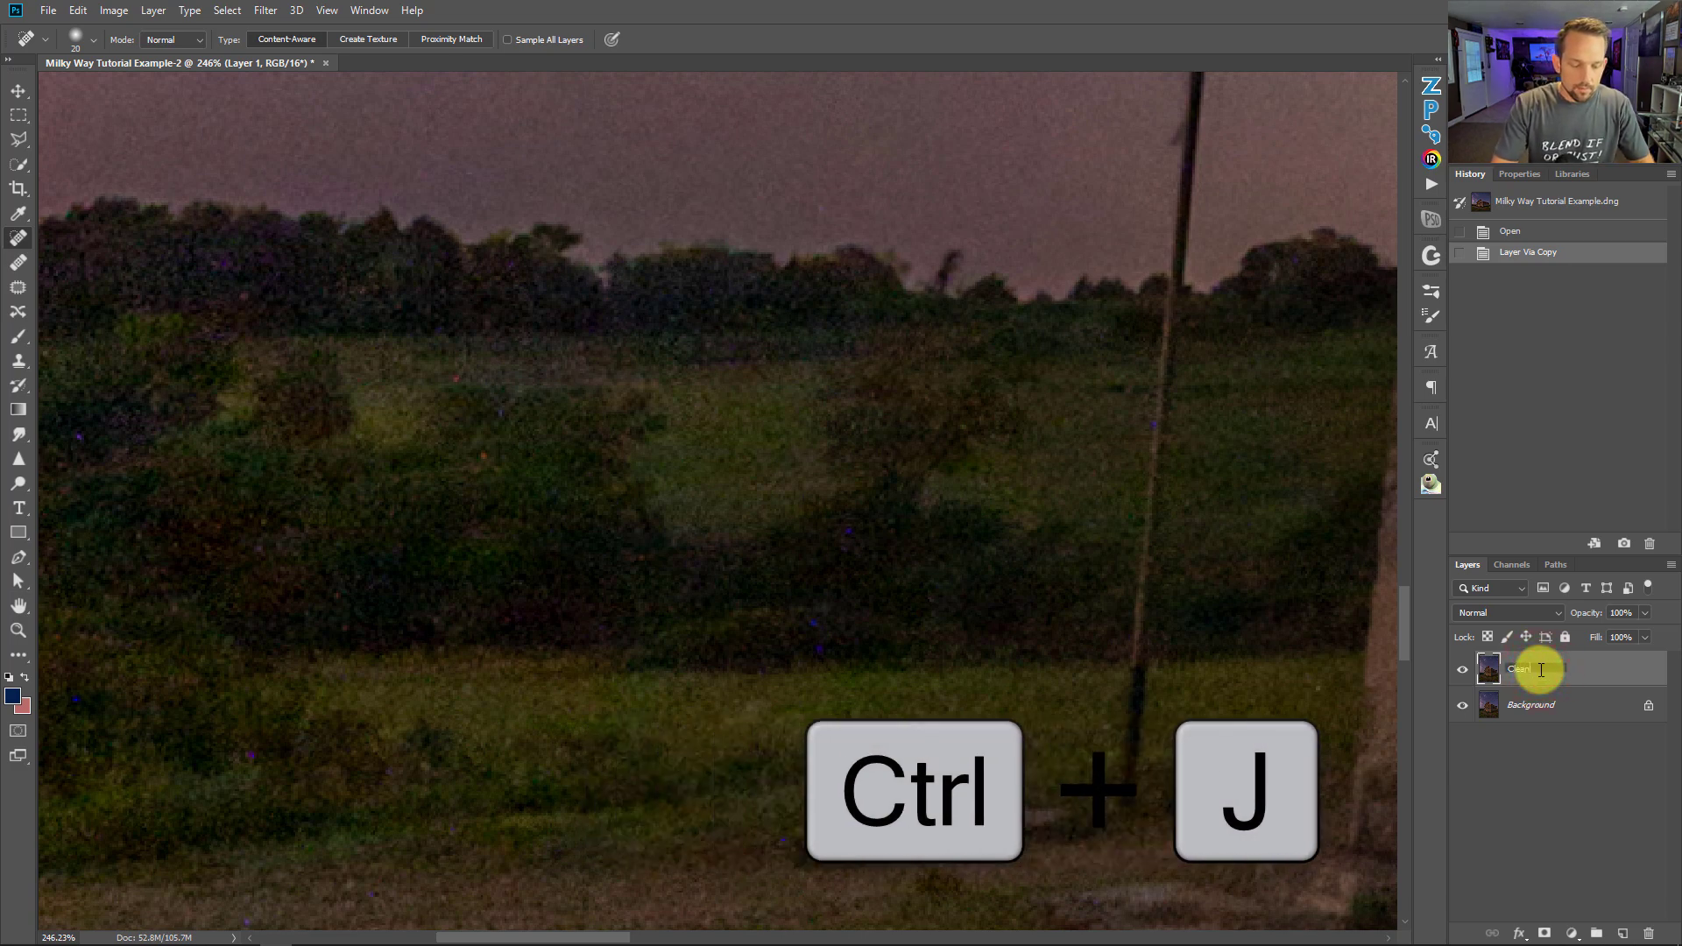
pyautogui.write('upo')
pyautogui.press('Return')
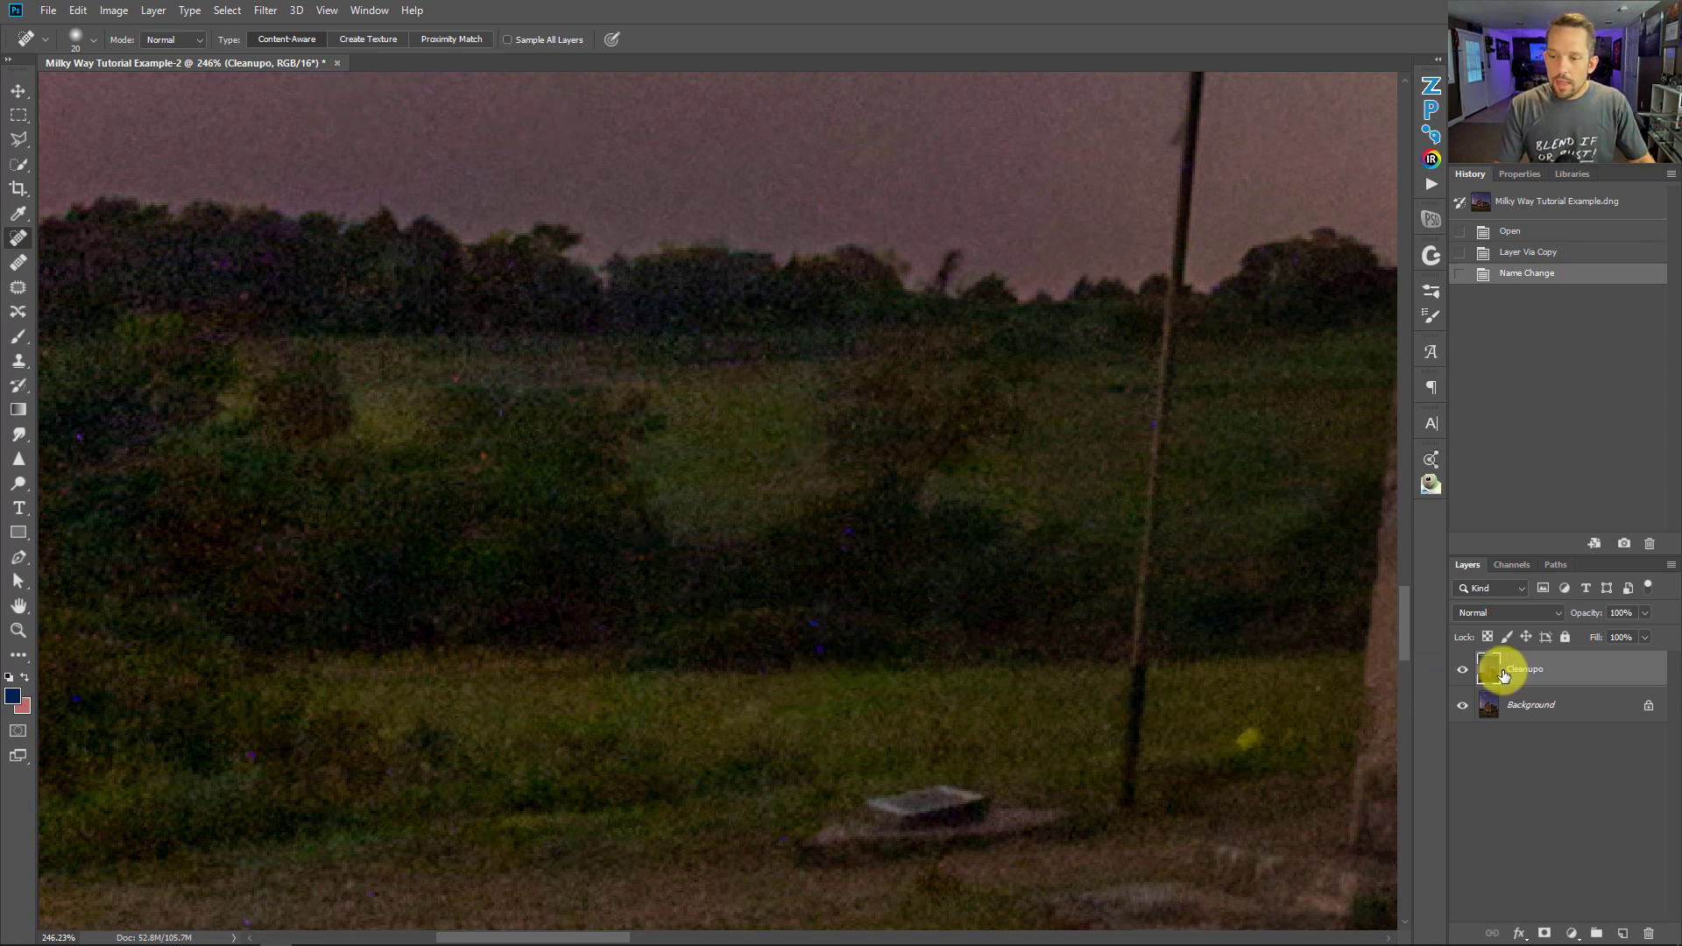
# Open Filter > Noise > Dust & Scratches on the Cleanupo layer with live Preview enabled
pyautogui.click(1462, 671)
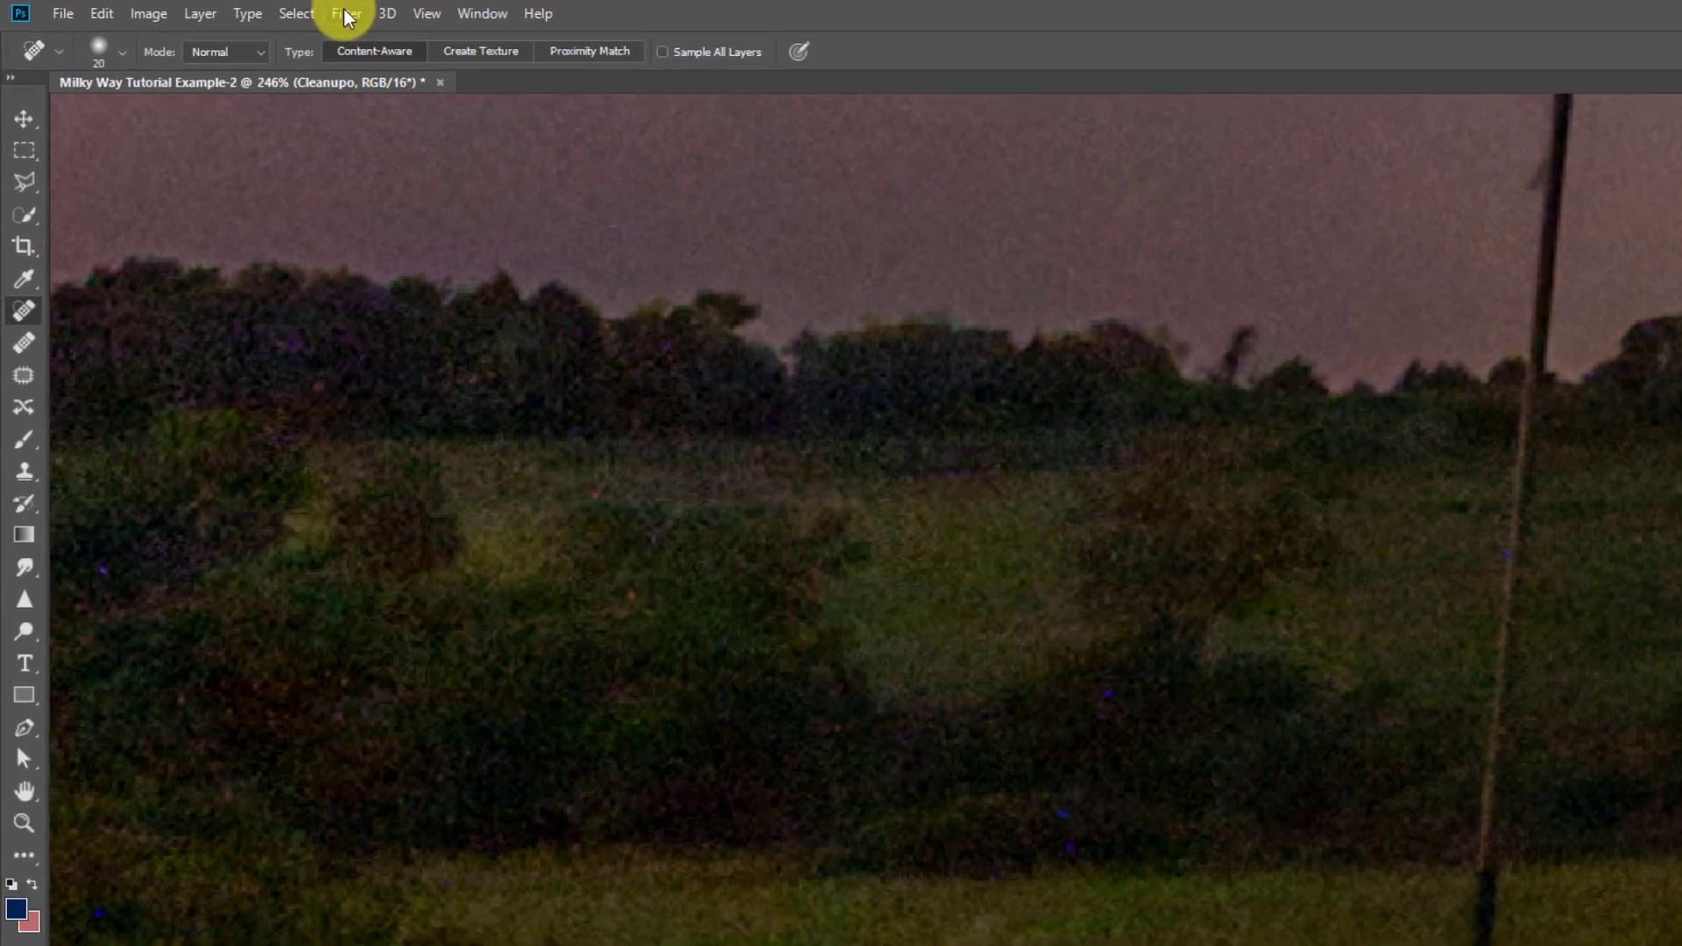
pyautogui.click(265, 10)
pyautogui.moveTo(445, 419)
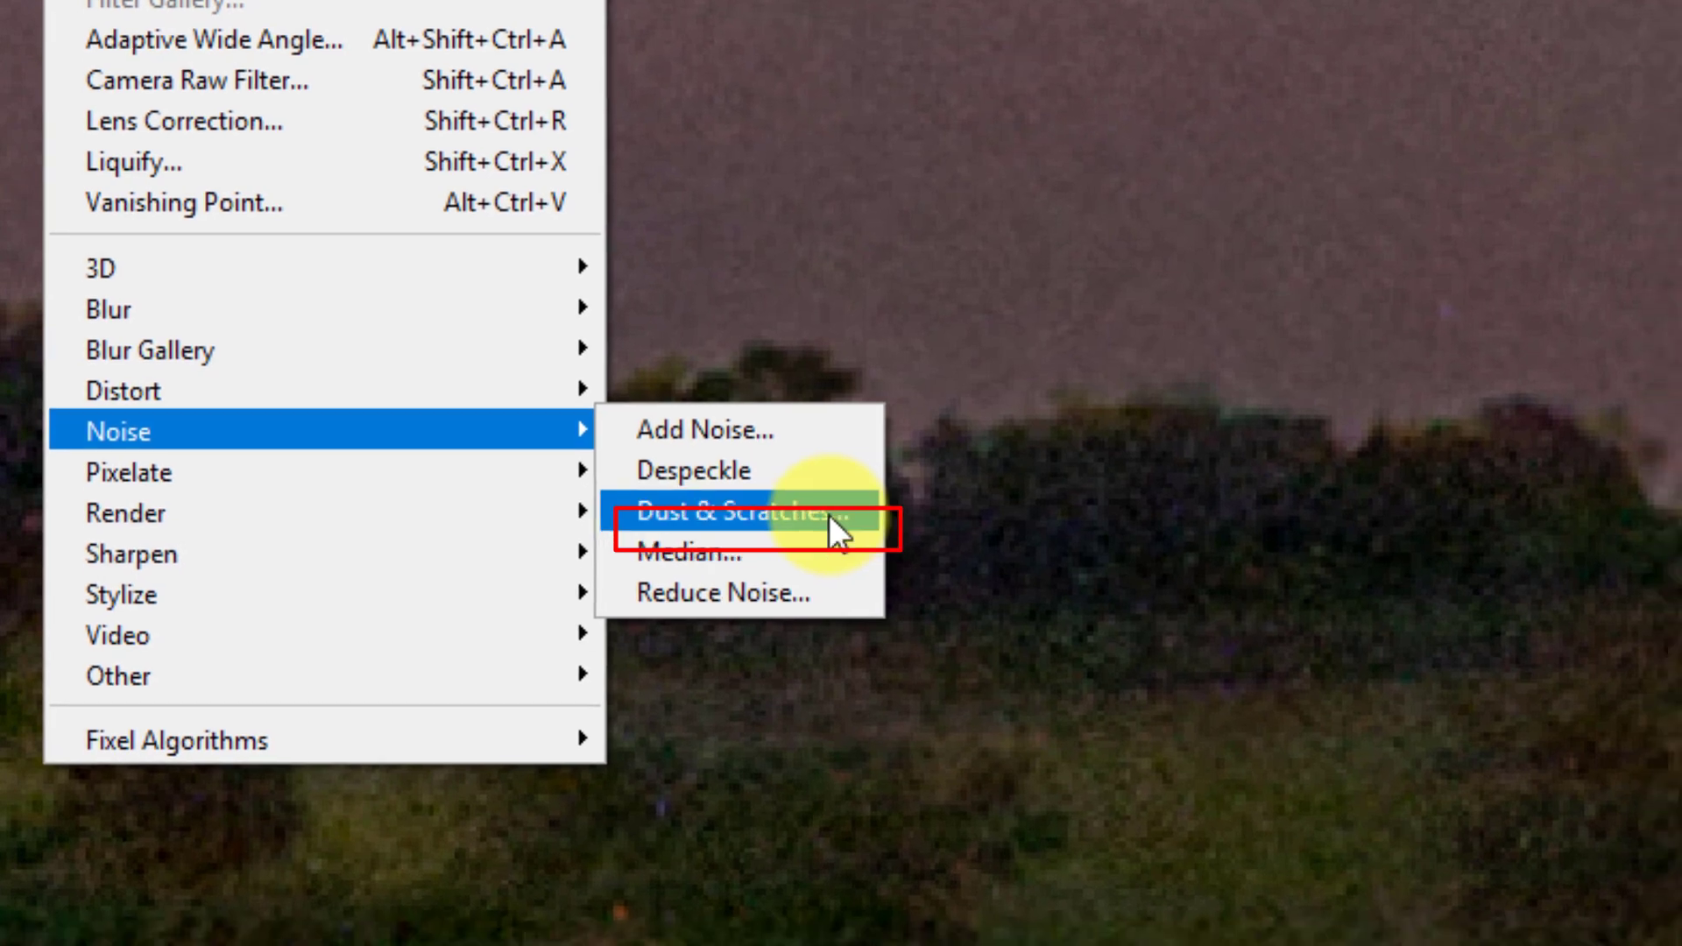
pyautogui.click(854, 533)
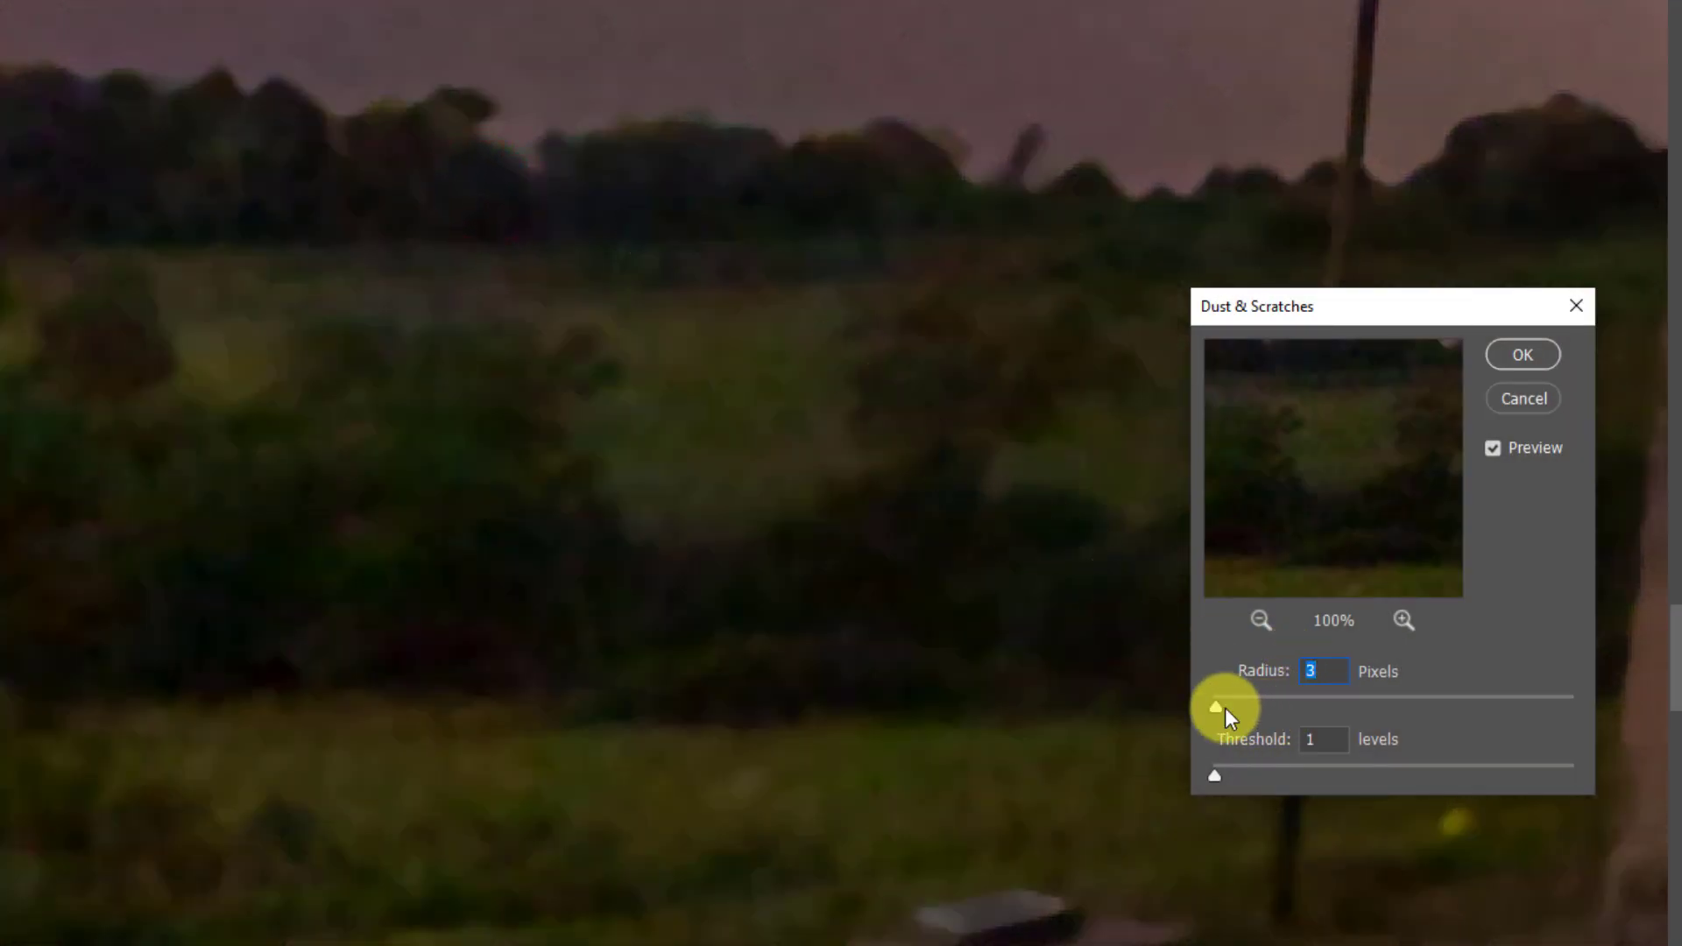
pyautogui.click(1214, 706)
pyautogui.moveTo(1215, 778); pyautogui.dragTo(1164, 771)
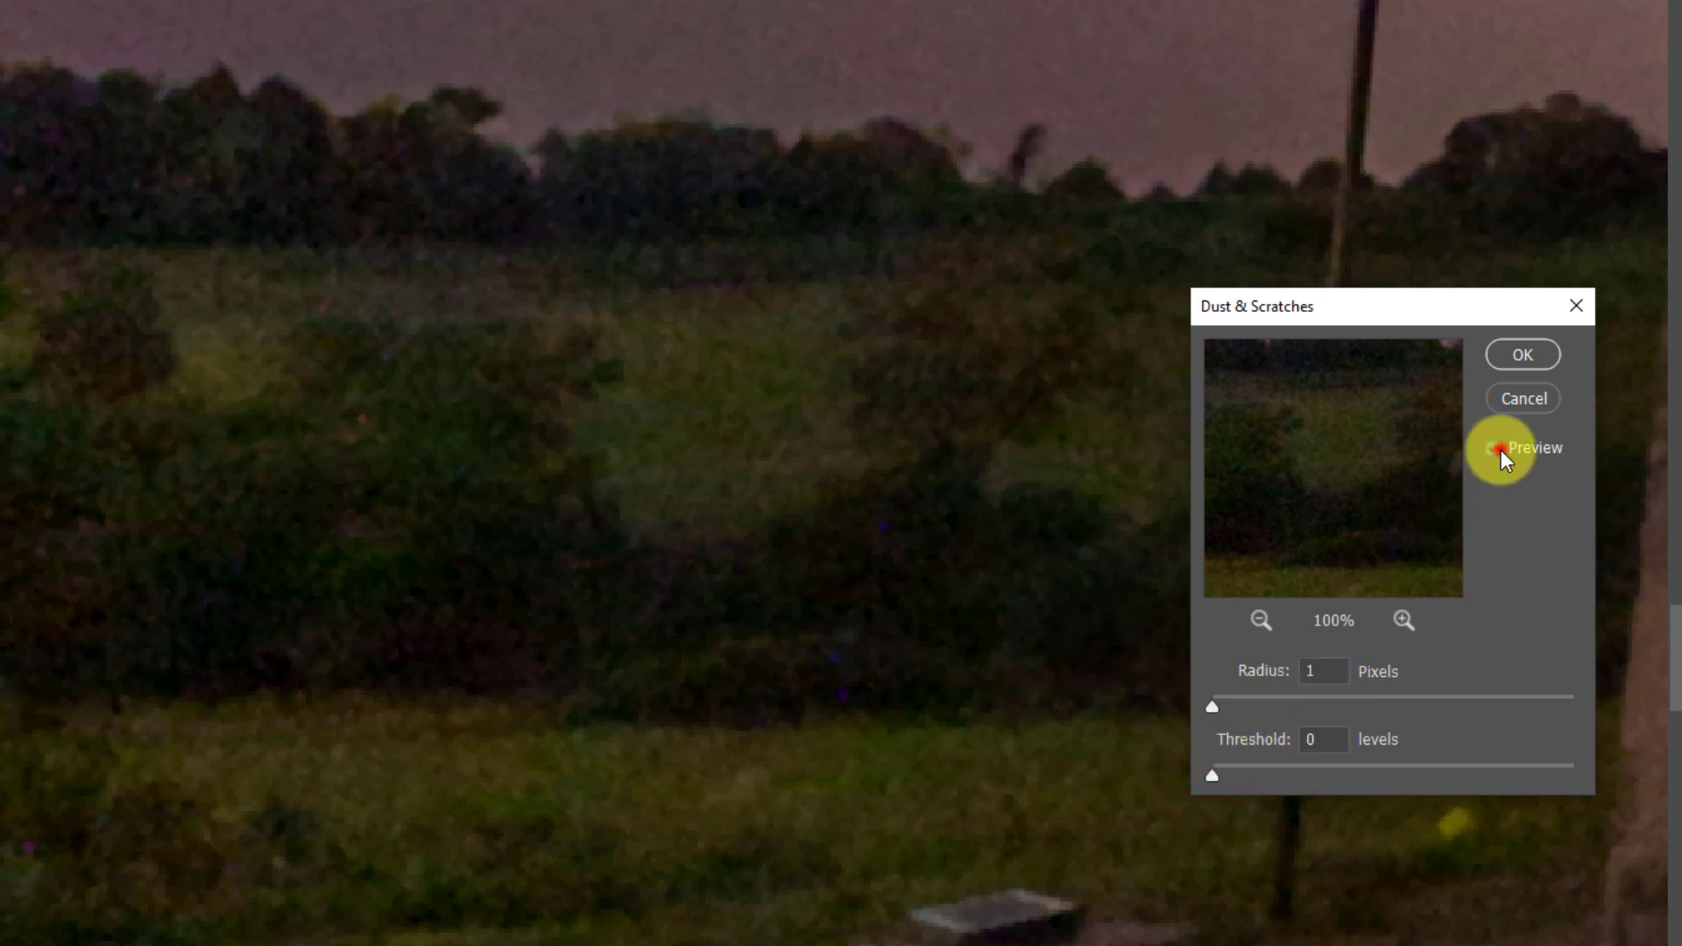
pyautogui.click(1494, 448)
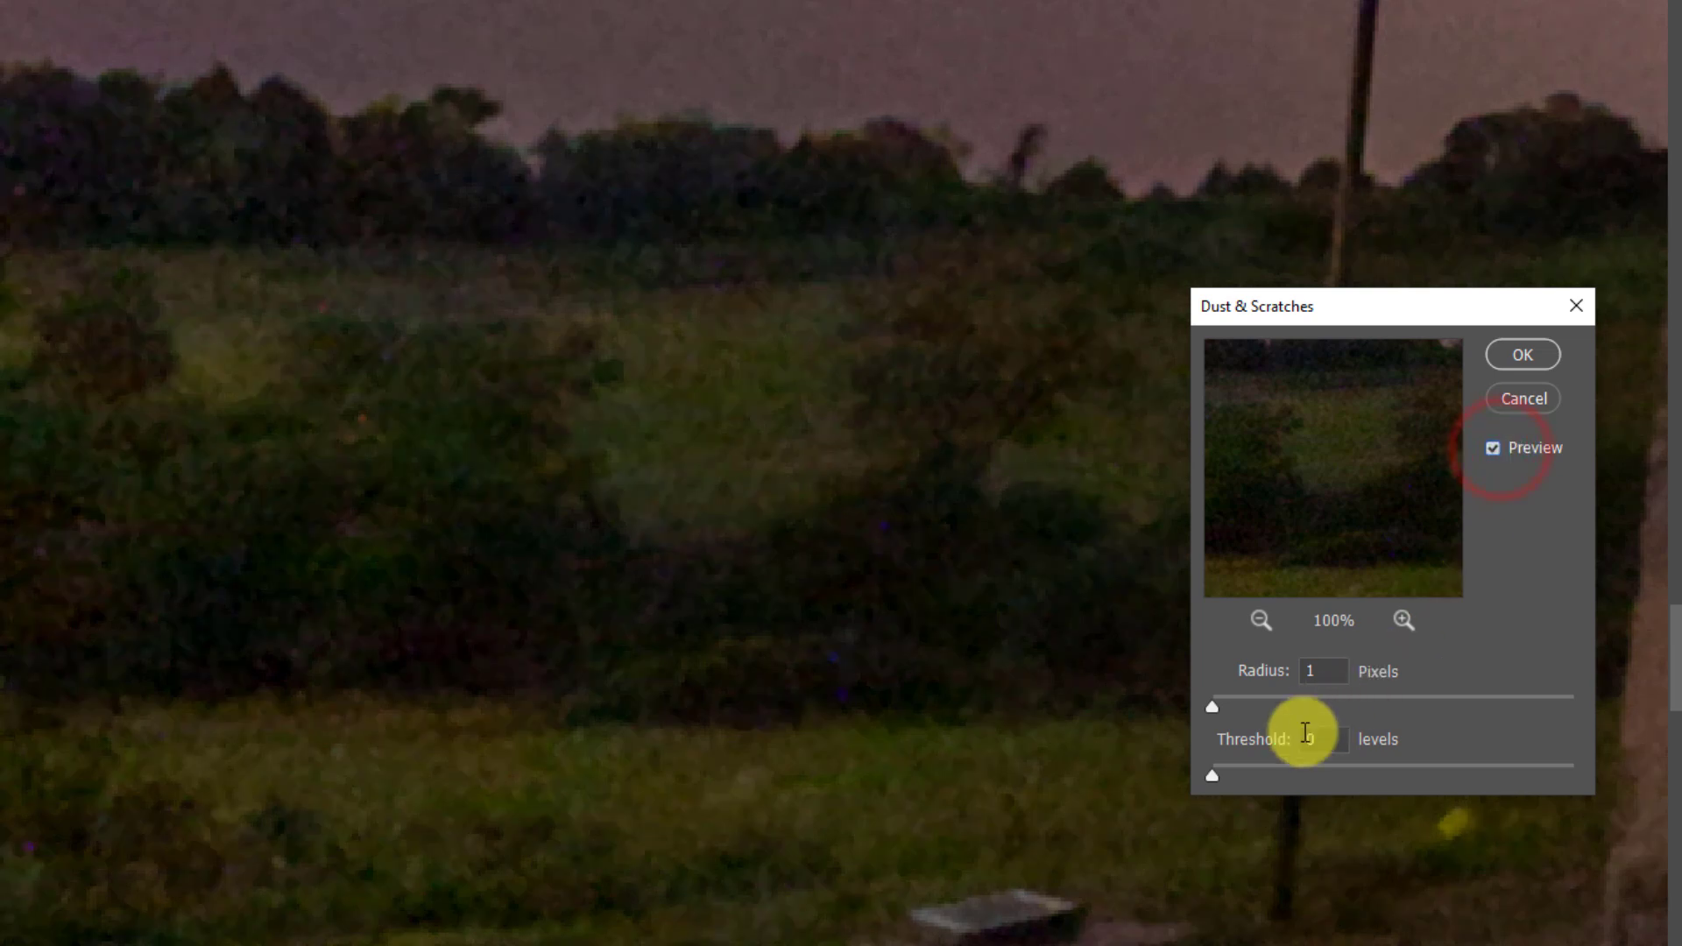
# Try radius values from 34 up to 500 pixels, then settle the radius at 4 pixels
pyautogui.moveTo(1218, 710); pyautogui.dragTo(1278, 699)
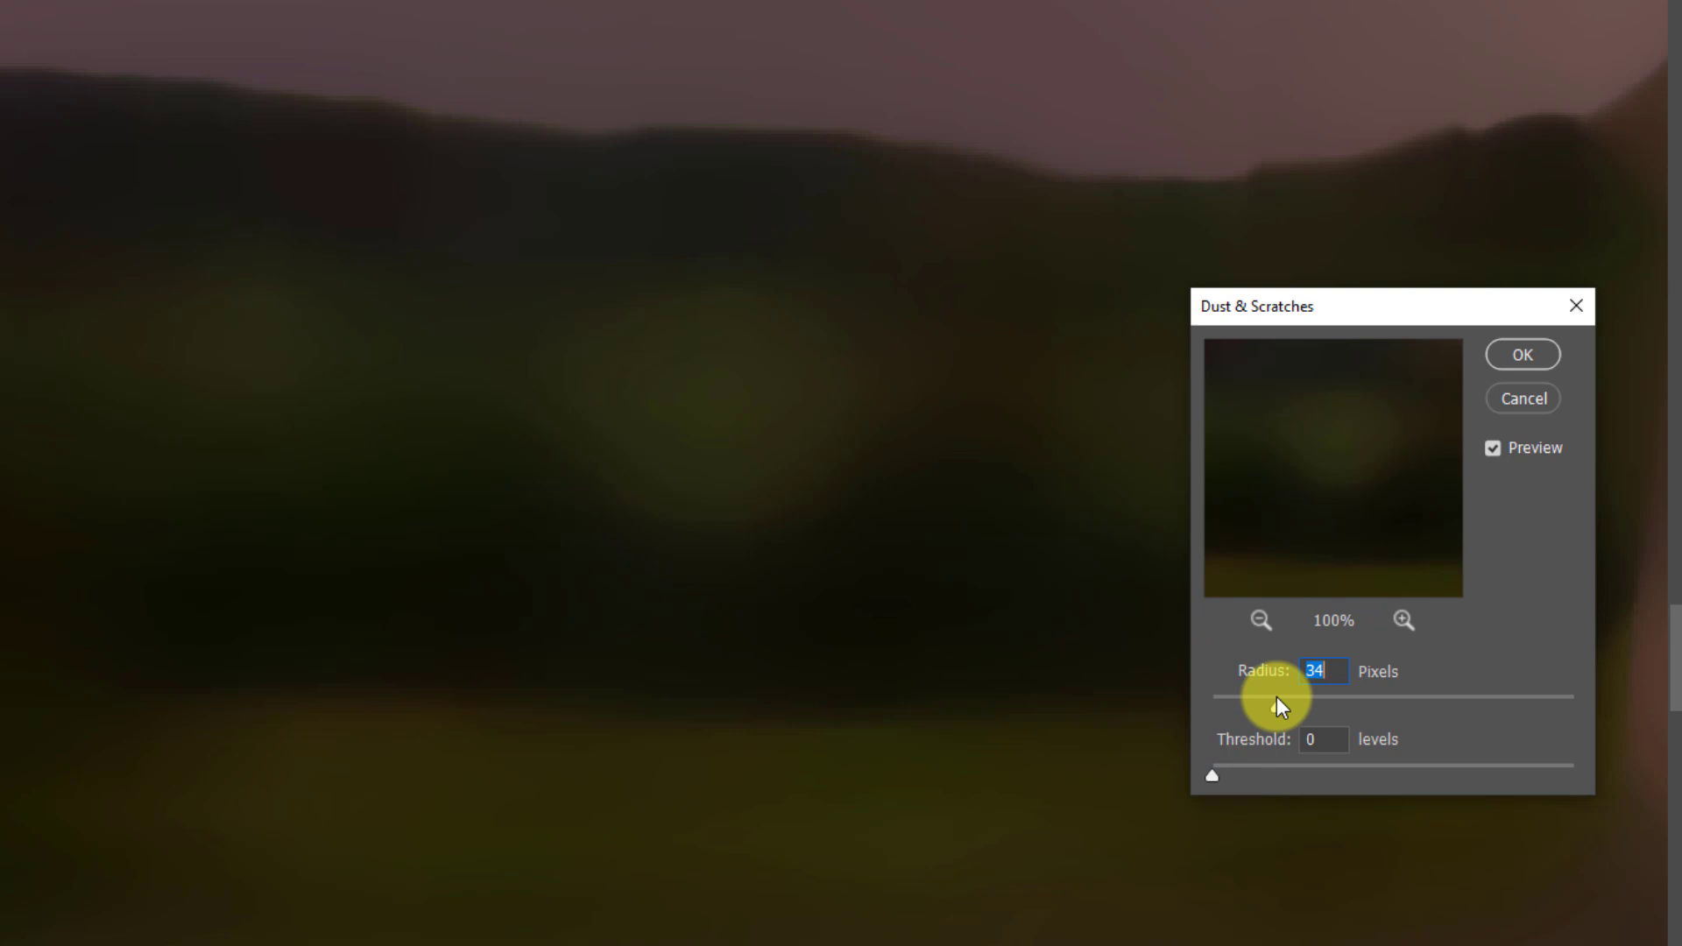
pyautogui.moveTo(1276, 701); pyautogui.dragTo(1248, 694)
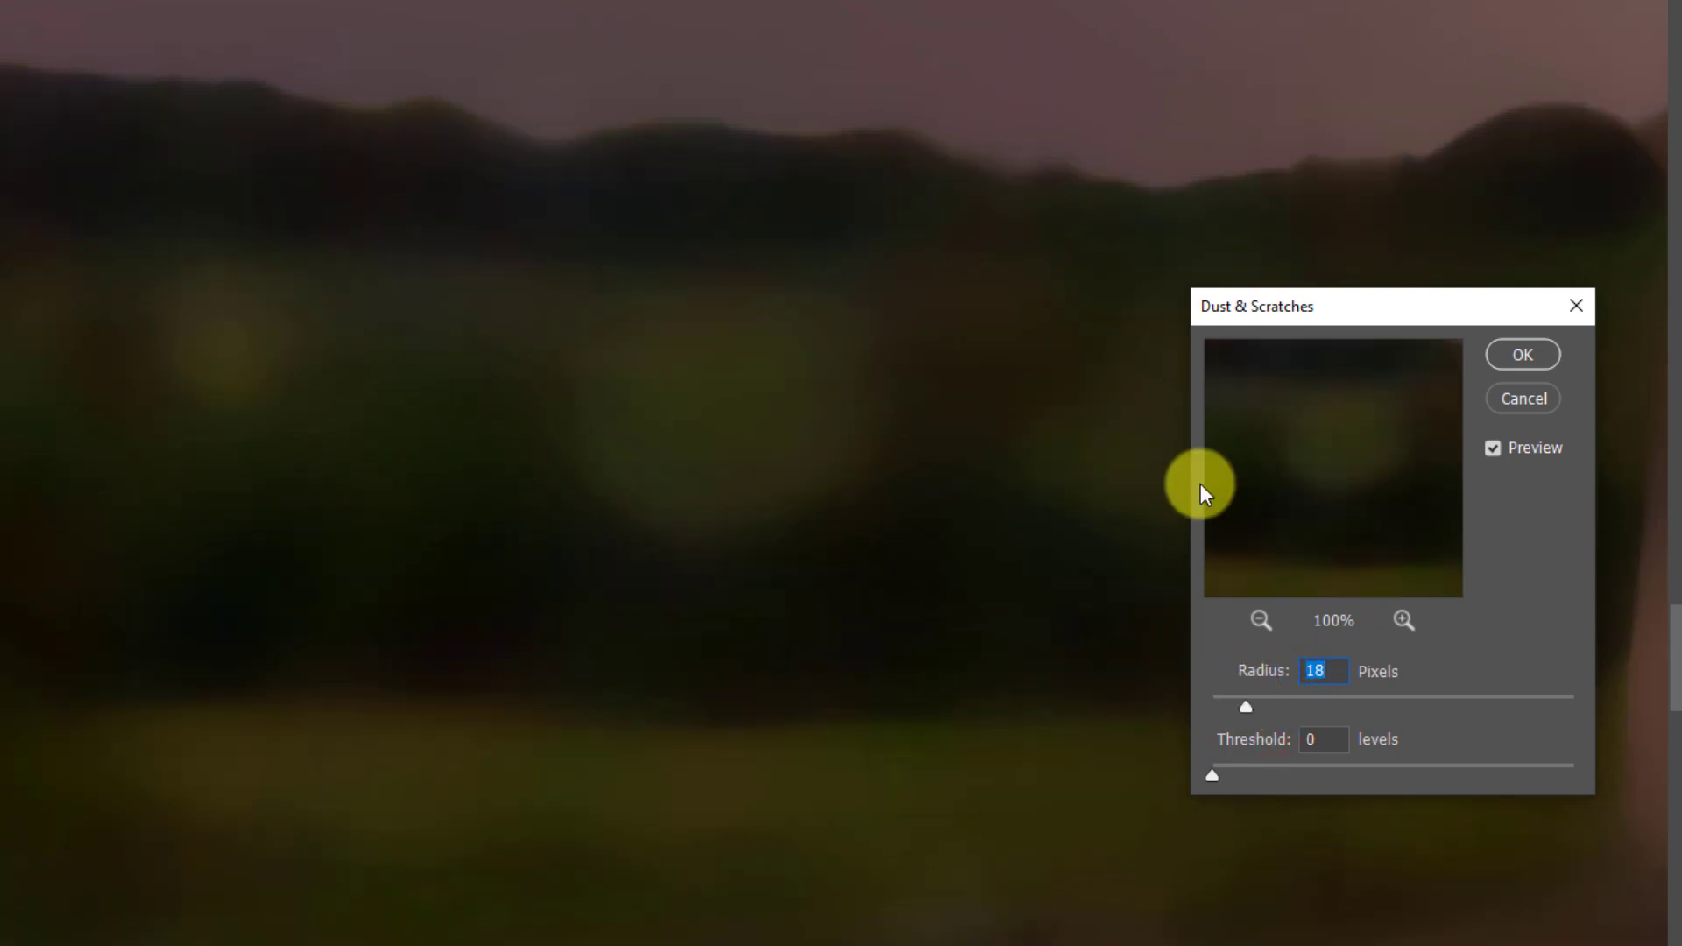
pyautogui.moveTo(1244, 702); pyautogui.dragTo(1218, 708)
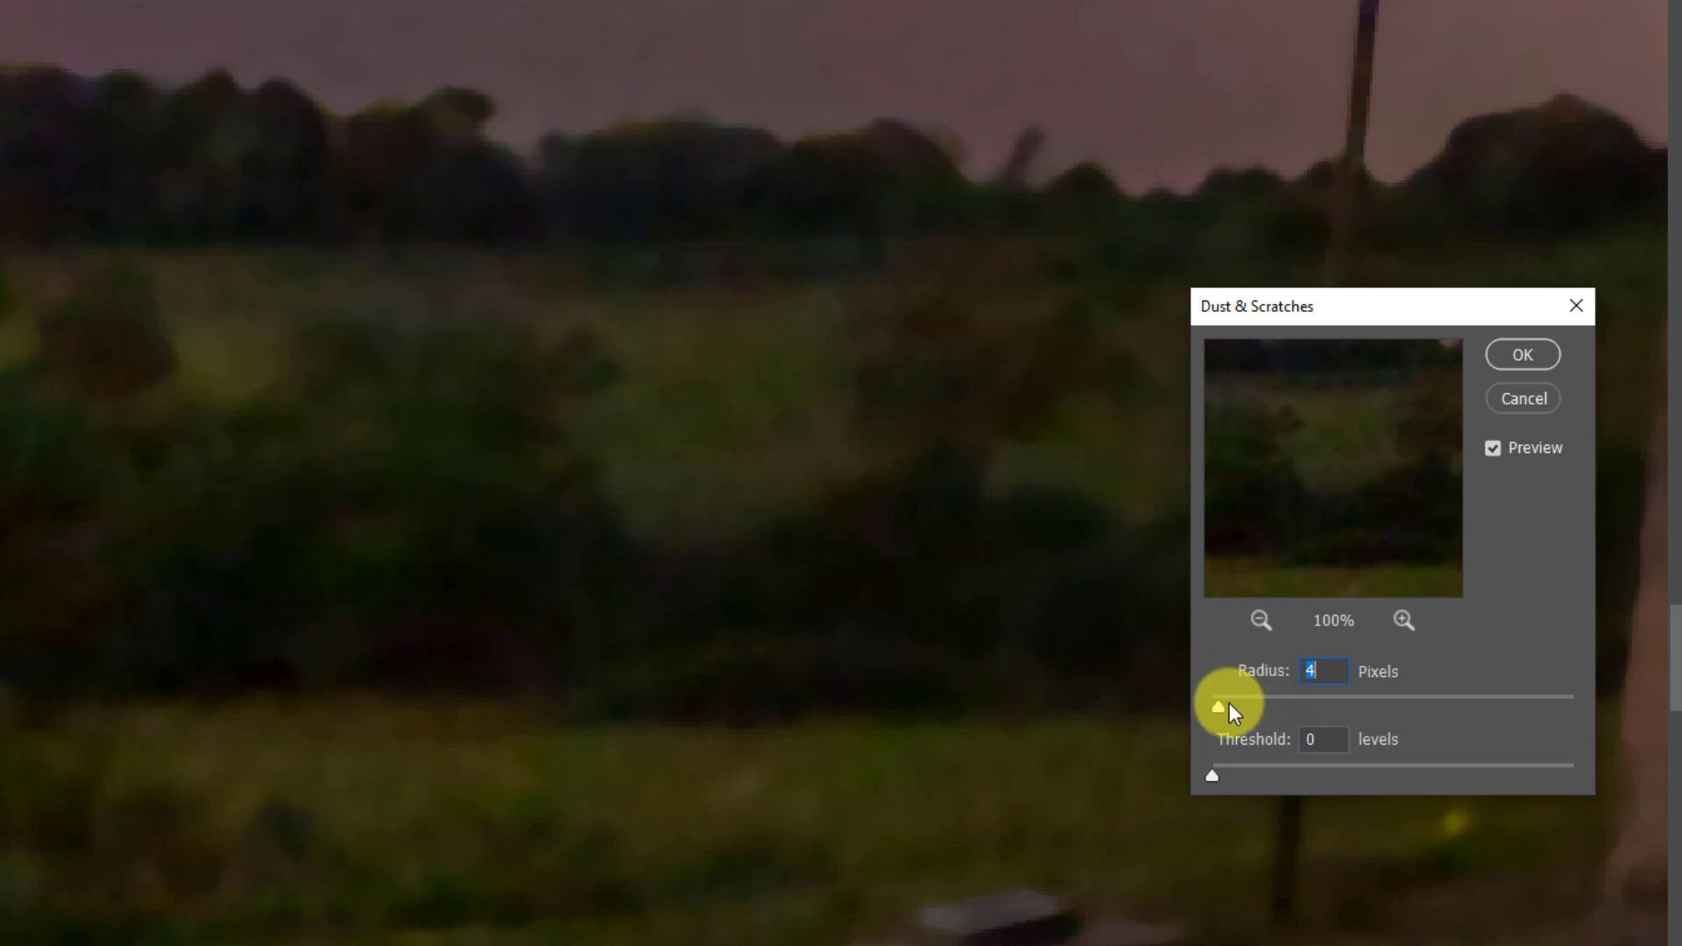
pyautogui.moveTo(1222, 704); pyautogui.dragTo(1367, 686)
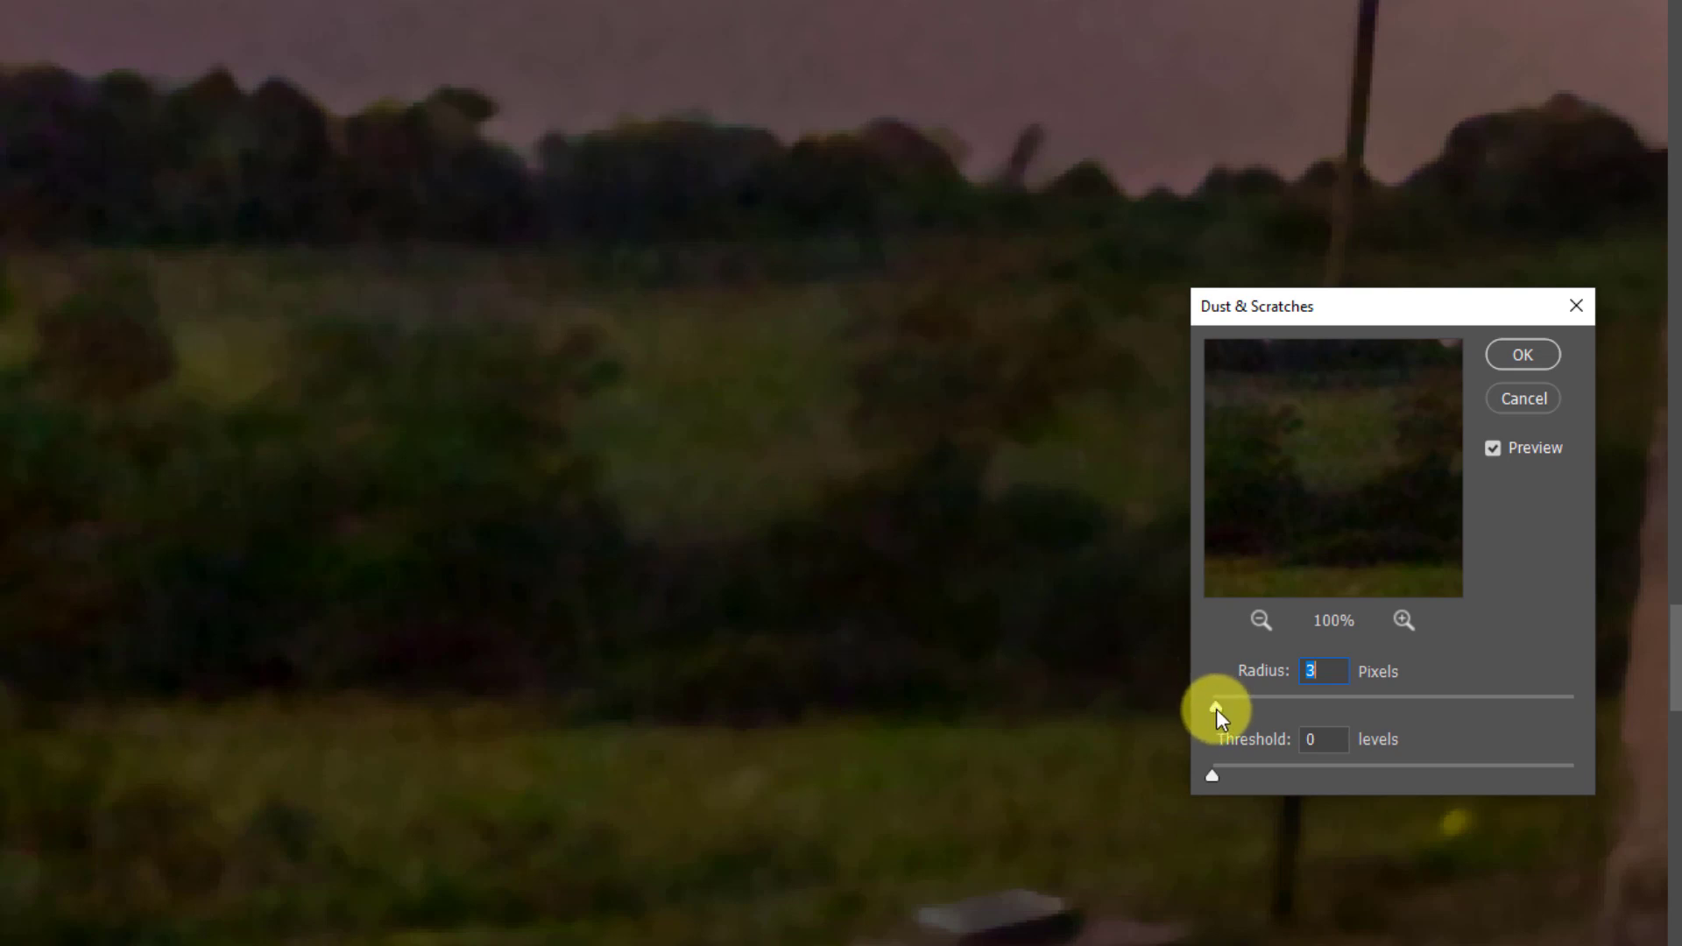
pyautogui.moveTo(1216, 708); pyautogui.dragTo(1573, 706)
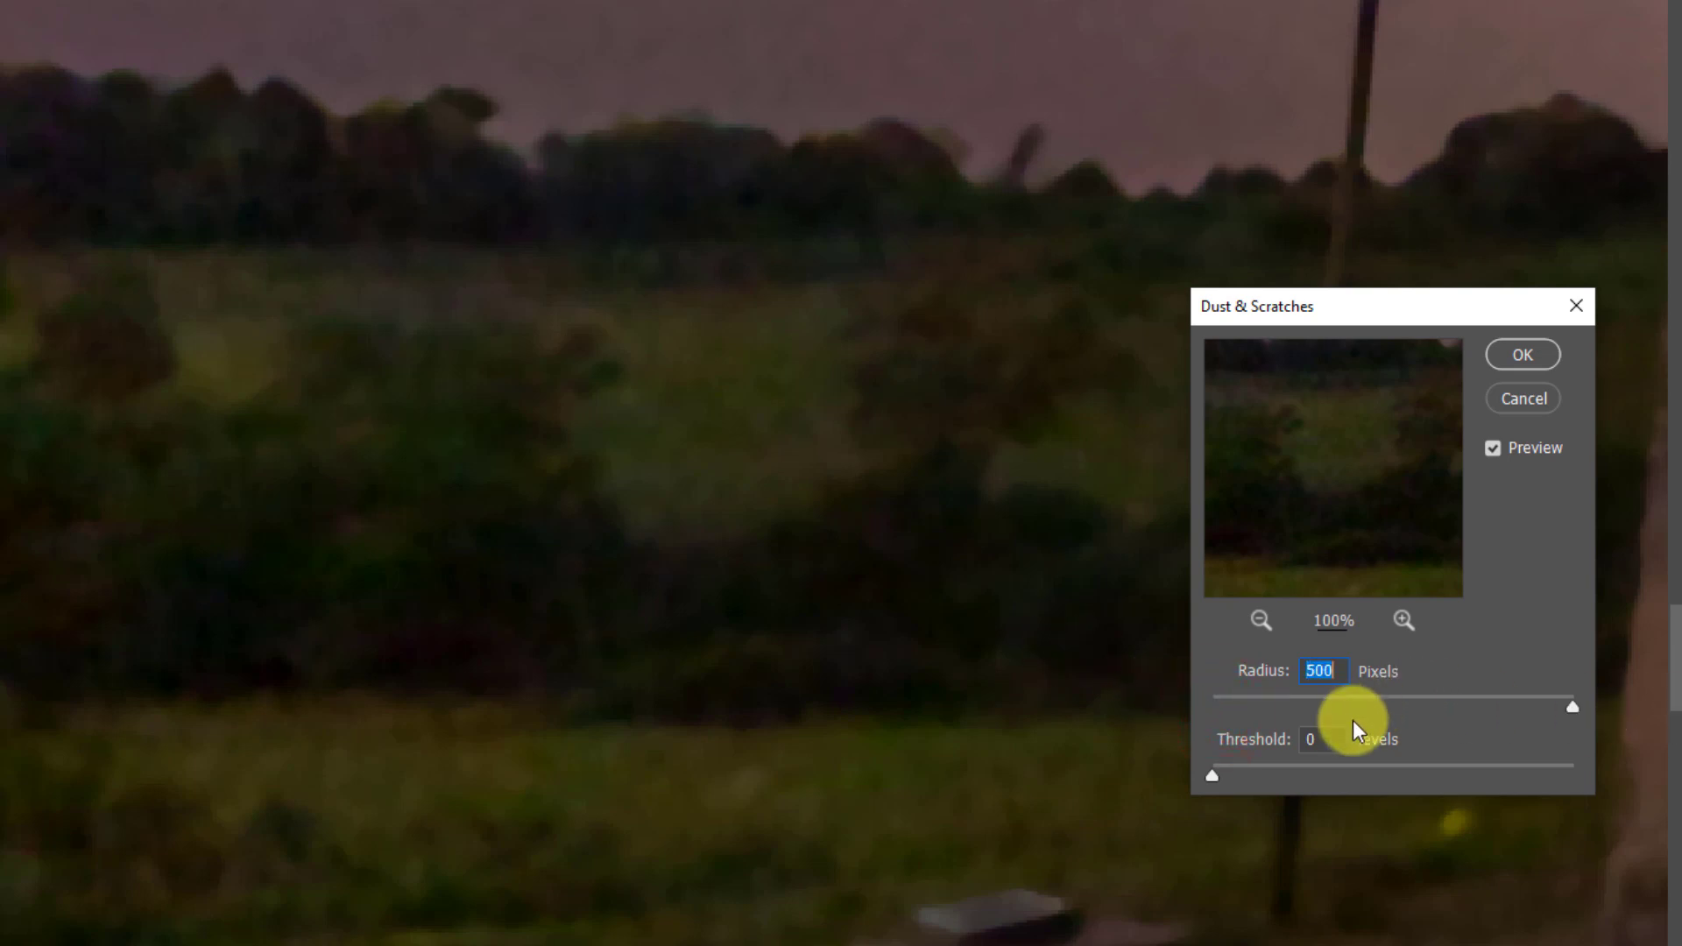
pyautogui.click(1225, 699)
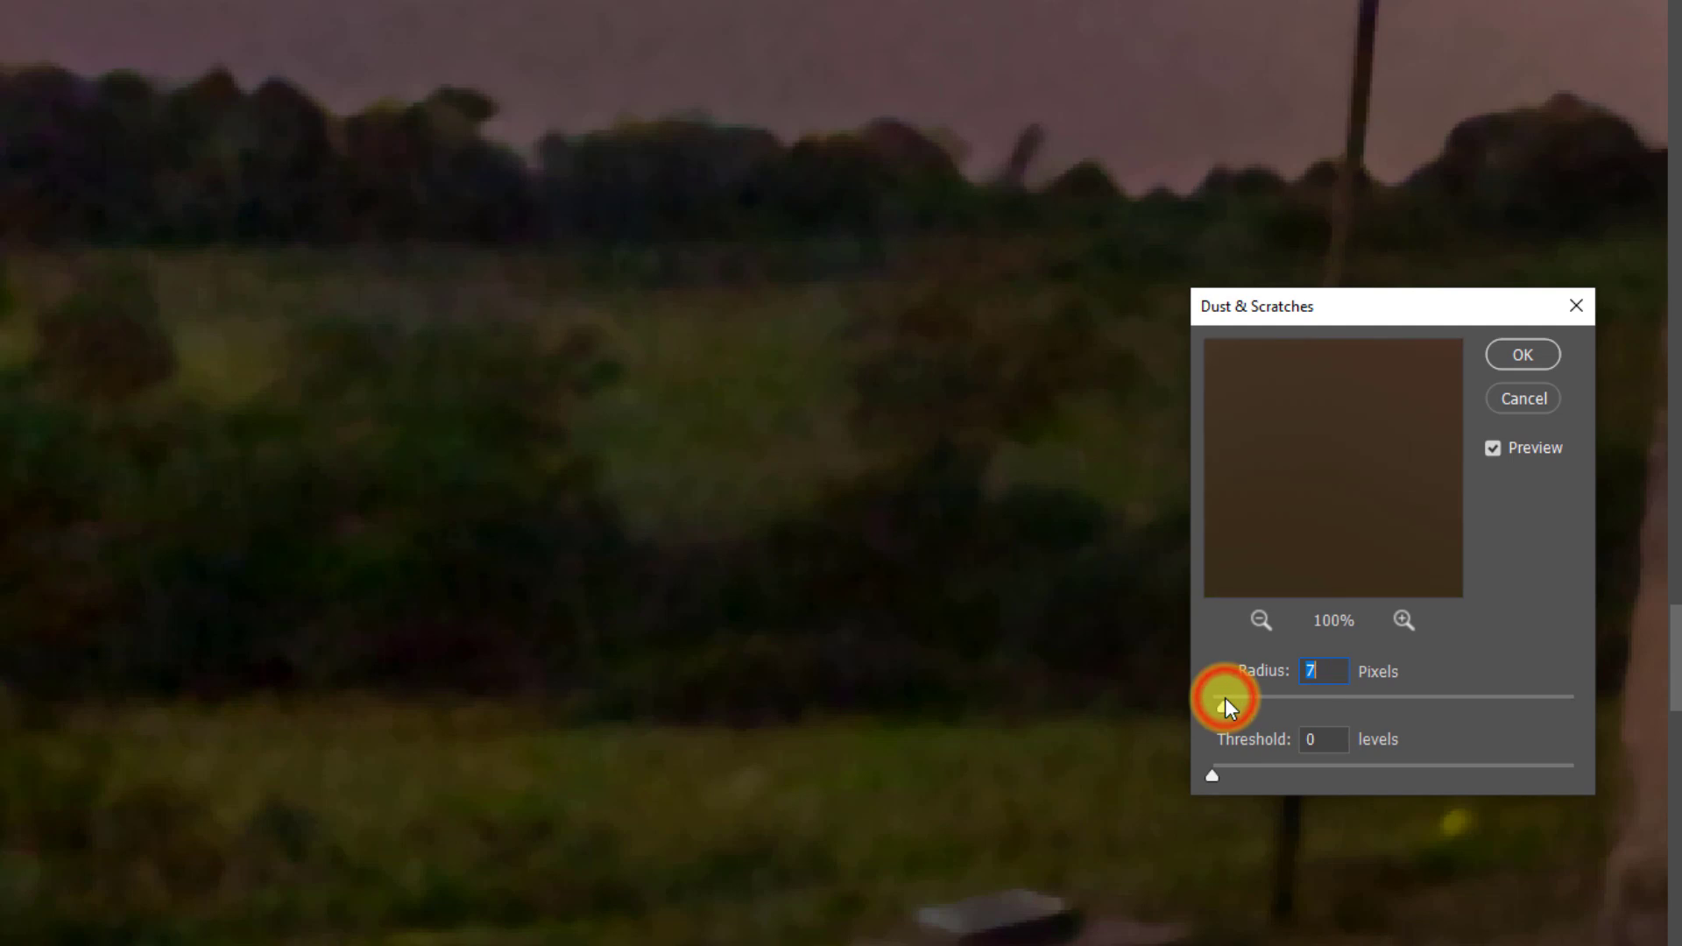
pyautogui.moveTo(1225, 706); pyautogui.dragTo(1218, 708)
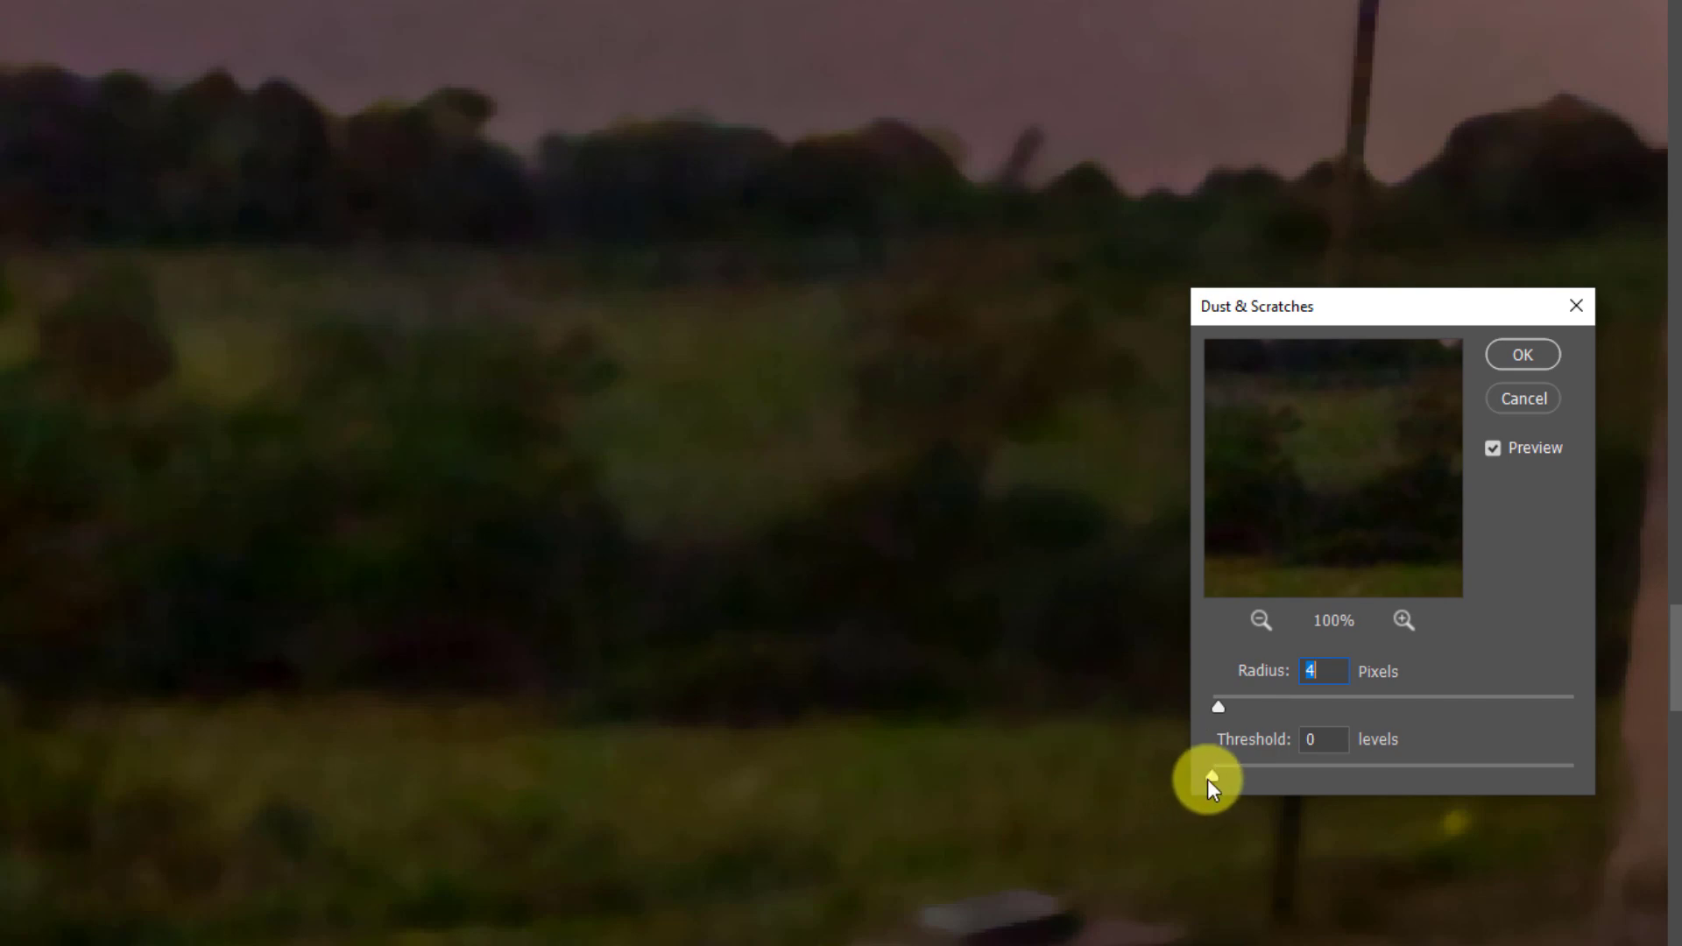
# Try threshold values of 6, 32 and 75 levels, then set the threshold to 1
pyautogui.moveTo(1213, 778); pyautogui.dragTo(1223, 778)
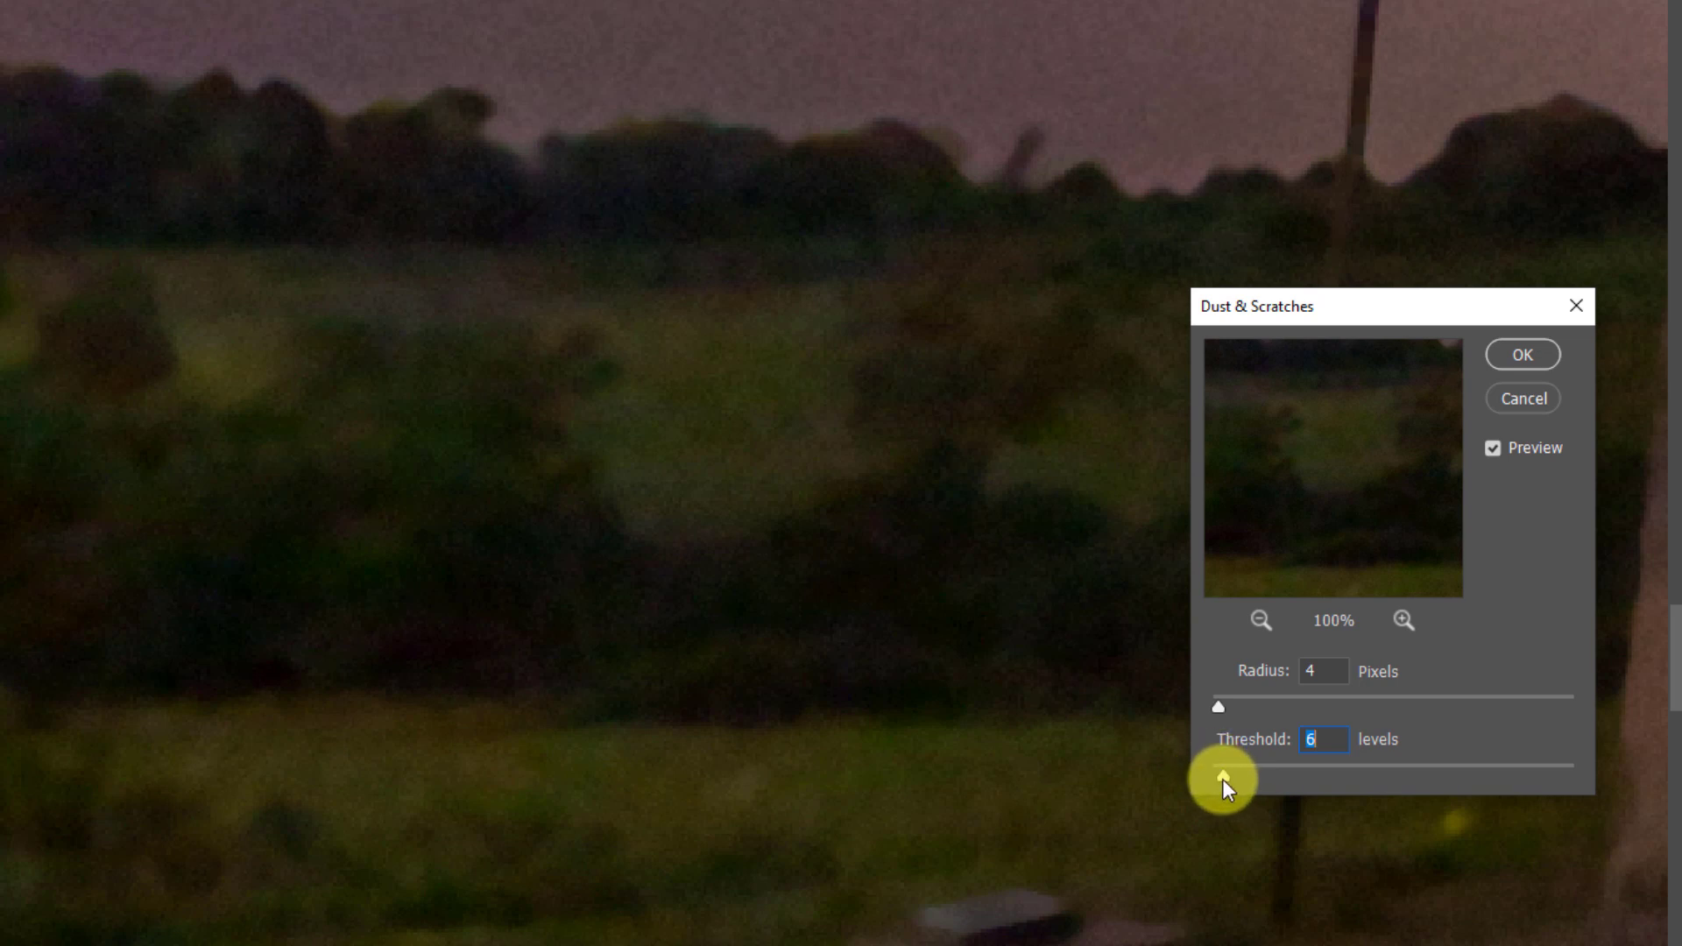
pyautogui.moveTo(1222, 780); pyautogui.dragTo(1276, 780)
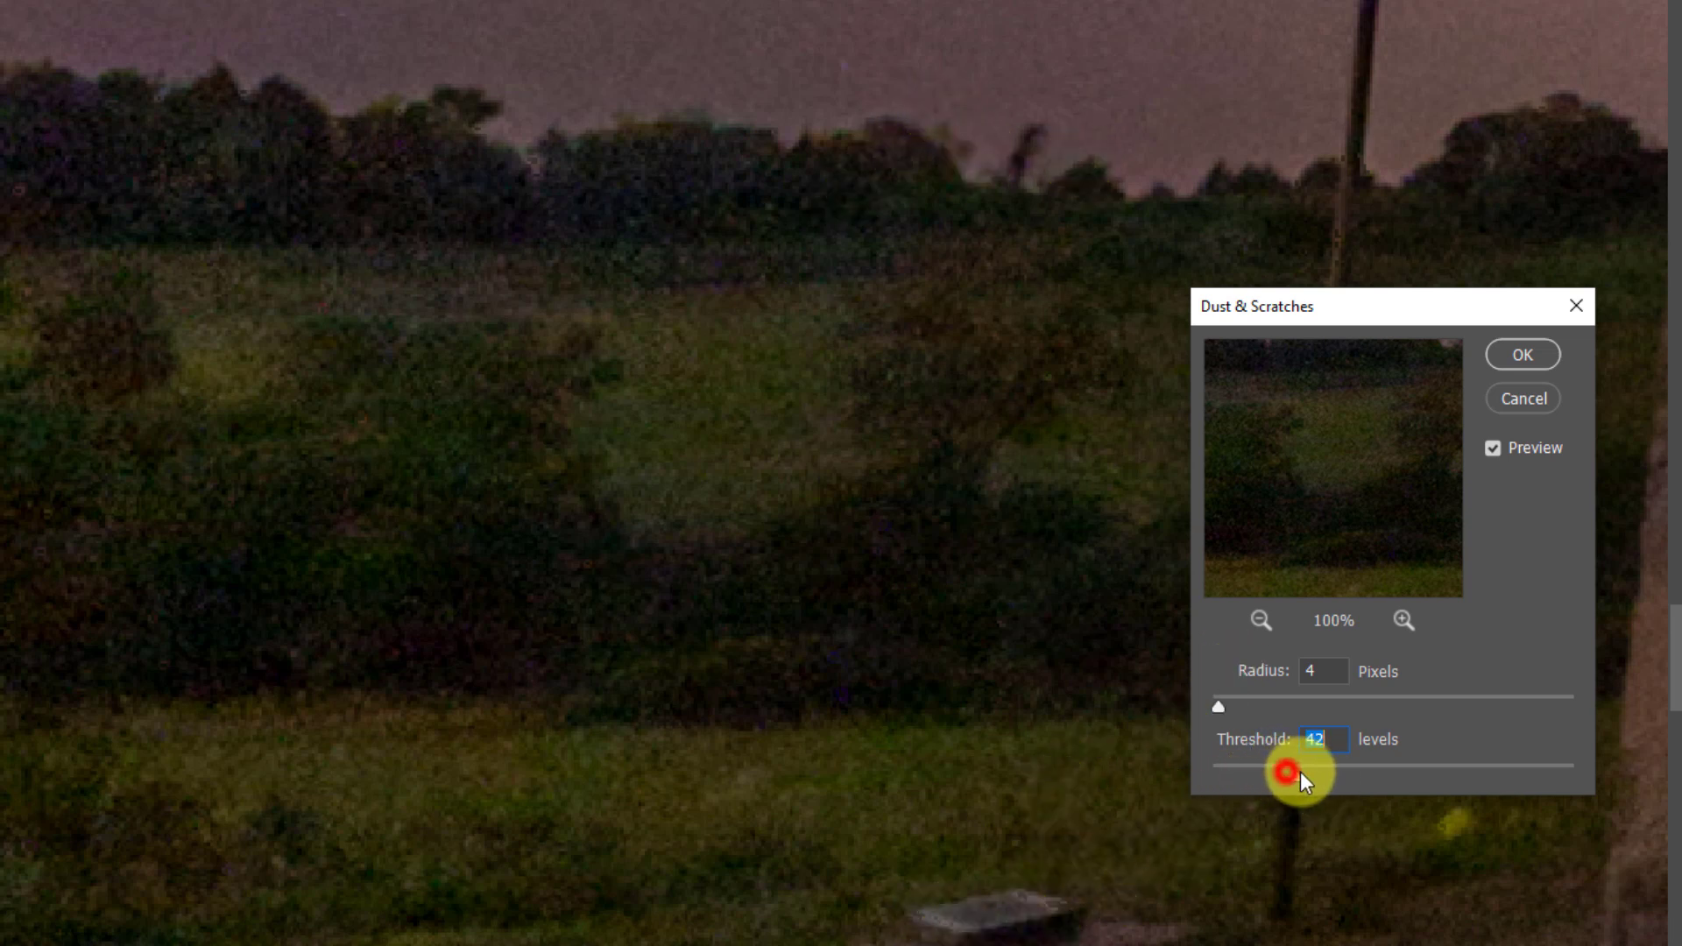
pyautogui.moveTo(1301, 771); pyautogui.dragTo(1249, 764)
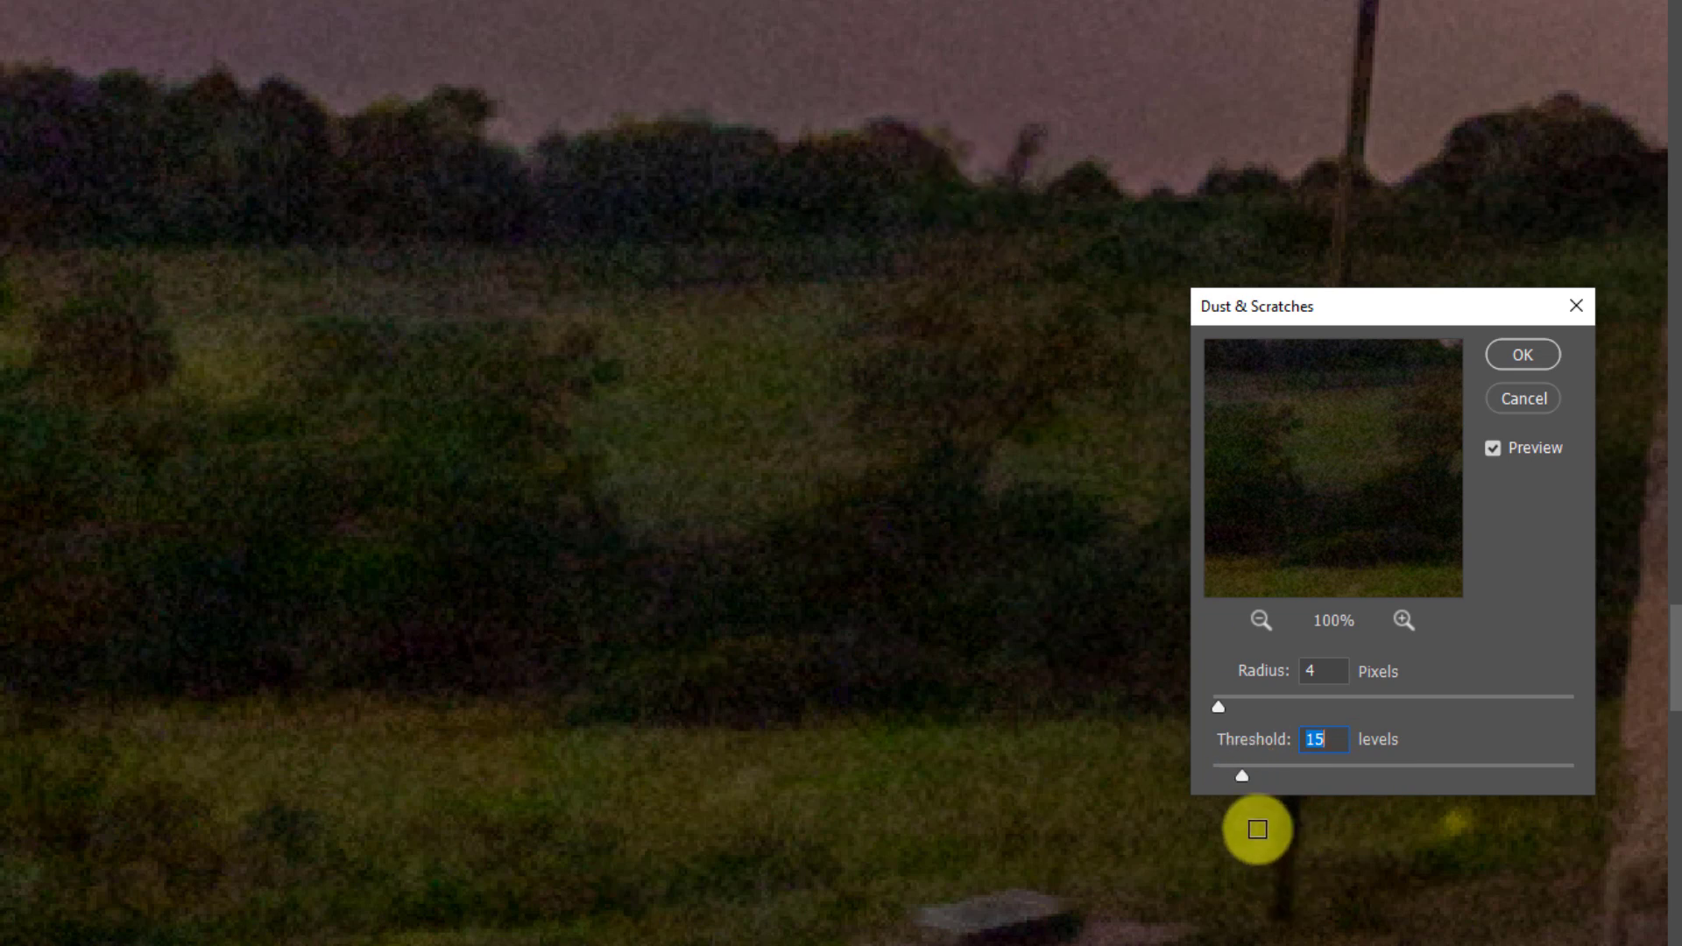
pyautogui.moveTo(1243, 774); pyautogui.dragTo(1155, 759)
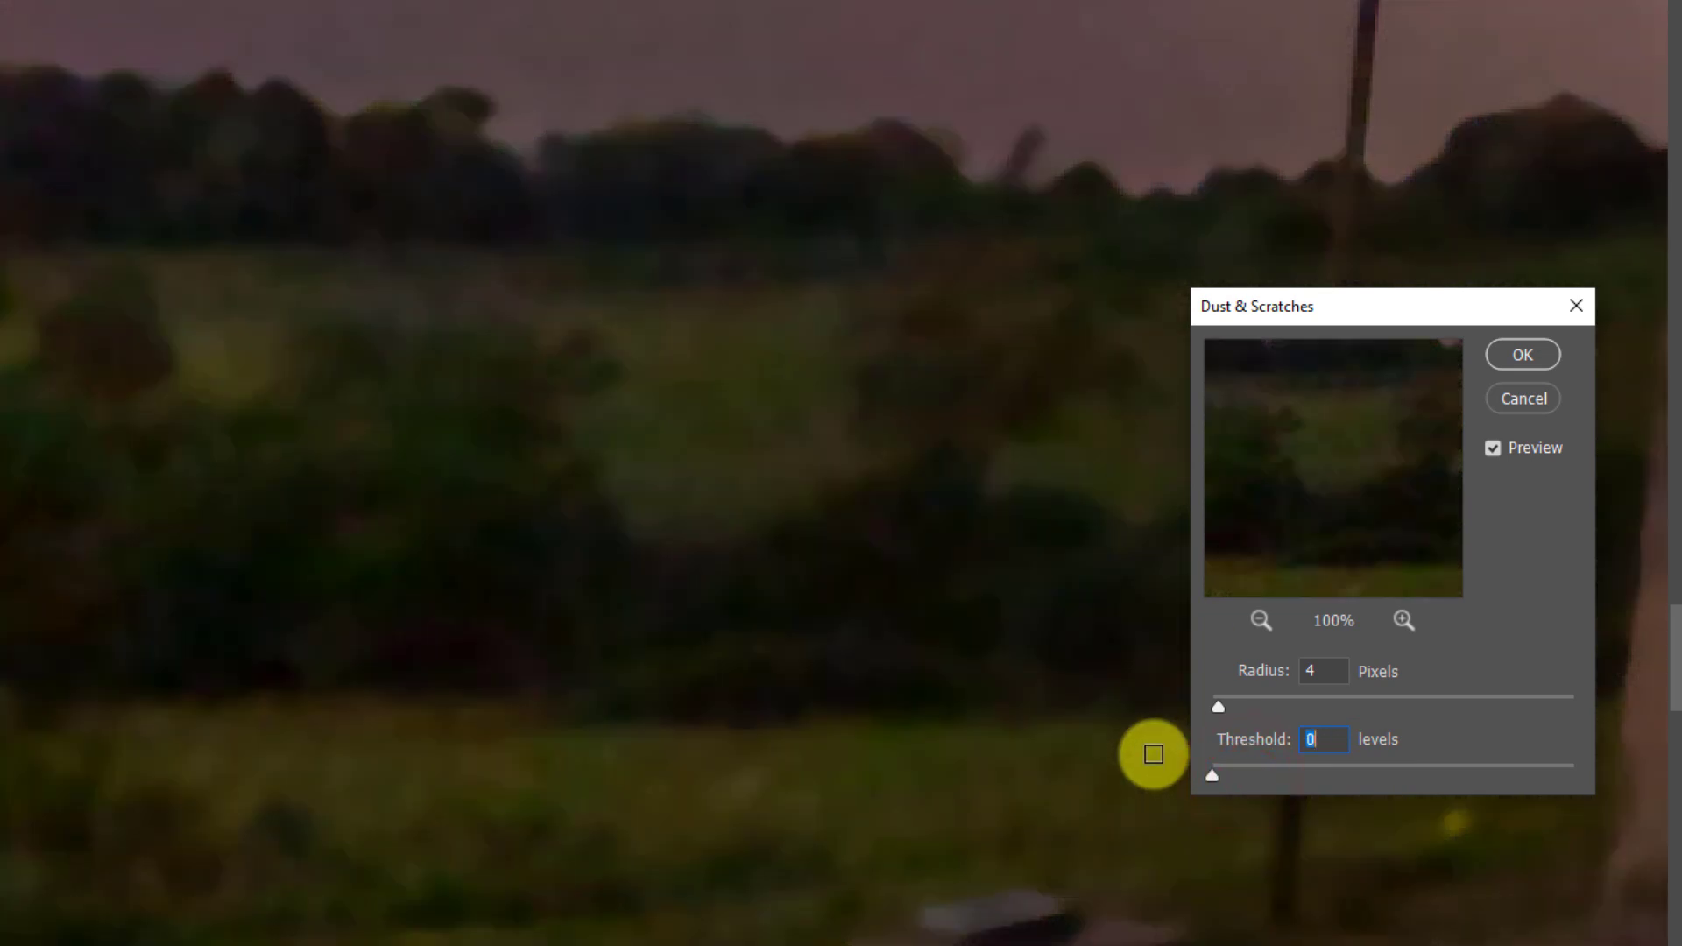
pyautogui.write('1')
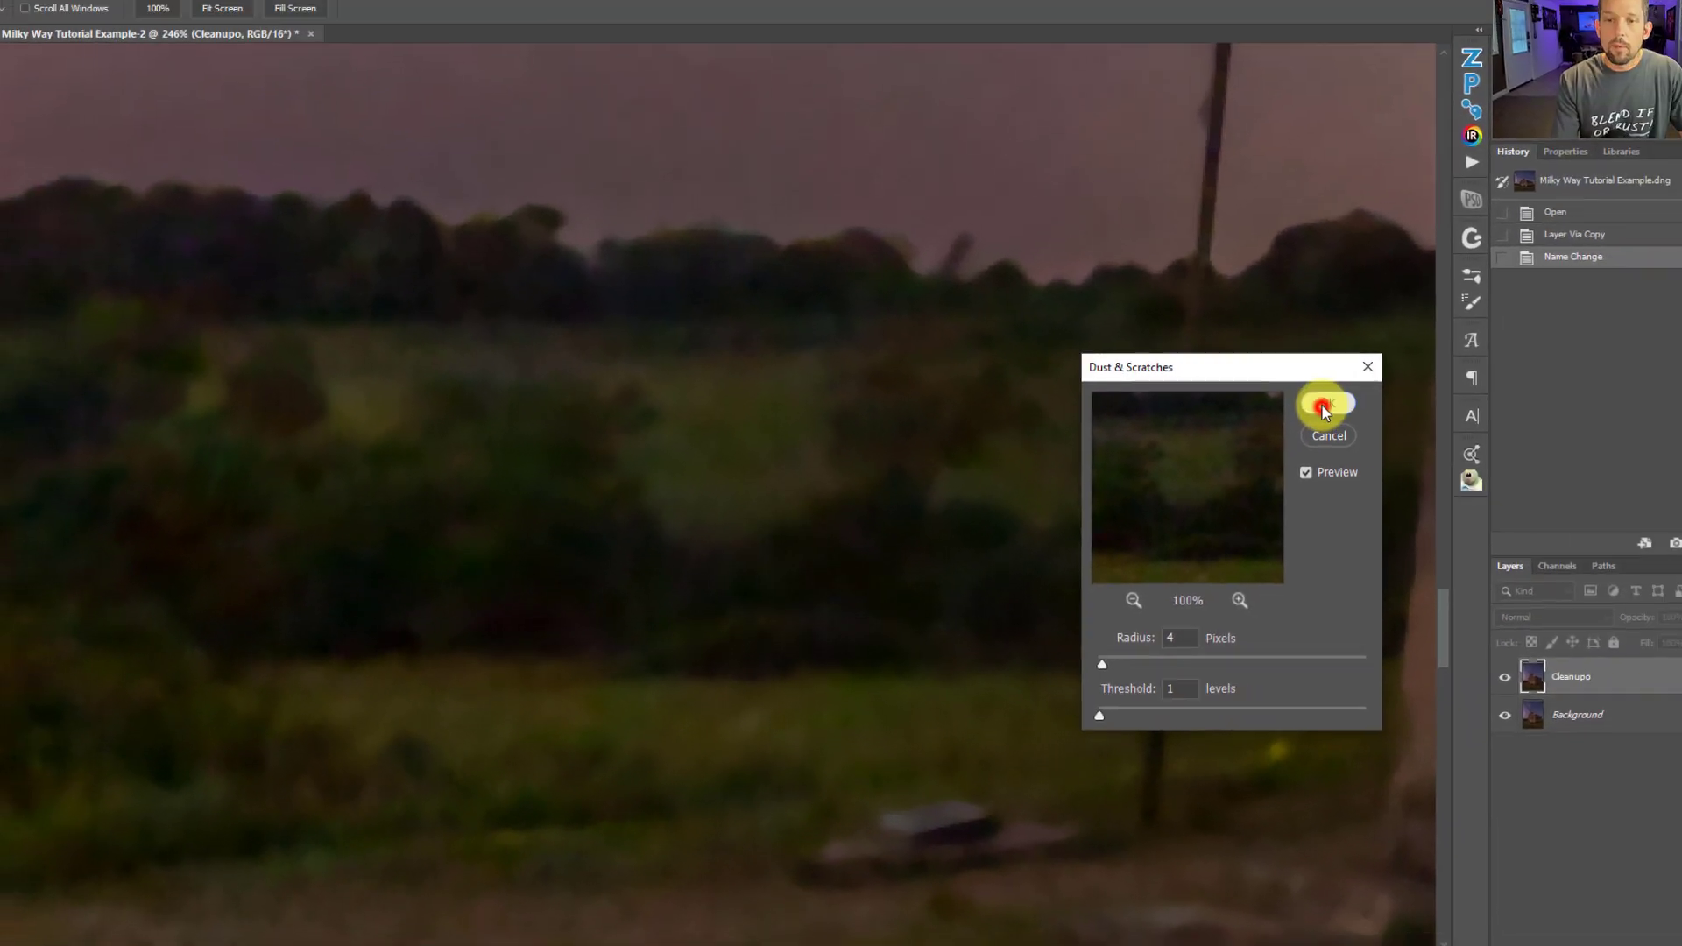
pyautogui.click(1497, 361)
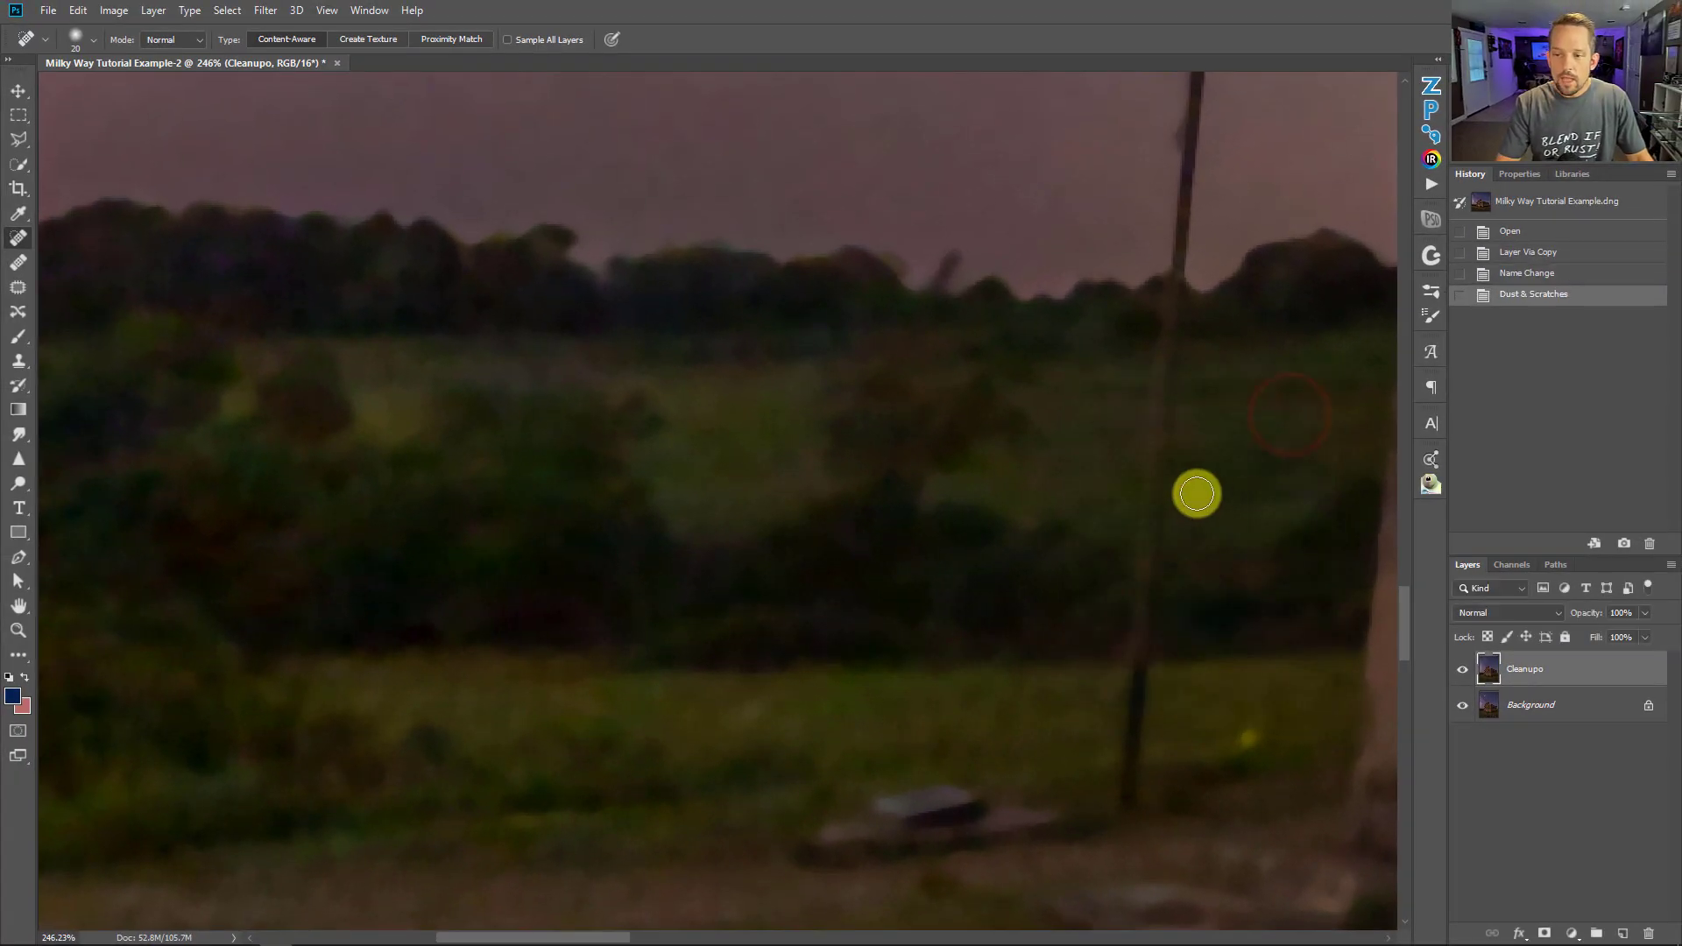
pyautogui.hotkey('ctrl', '0')
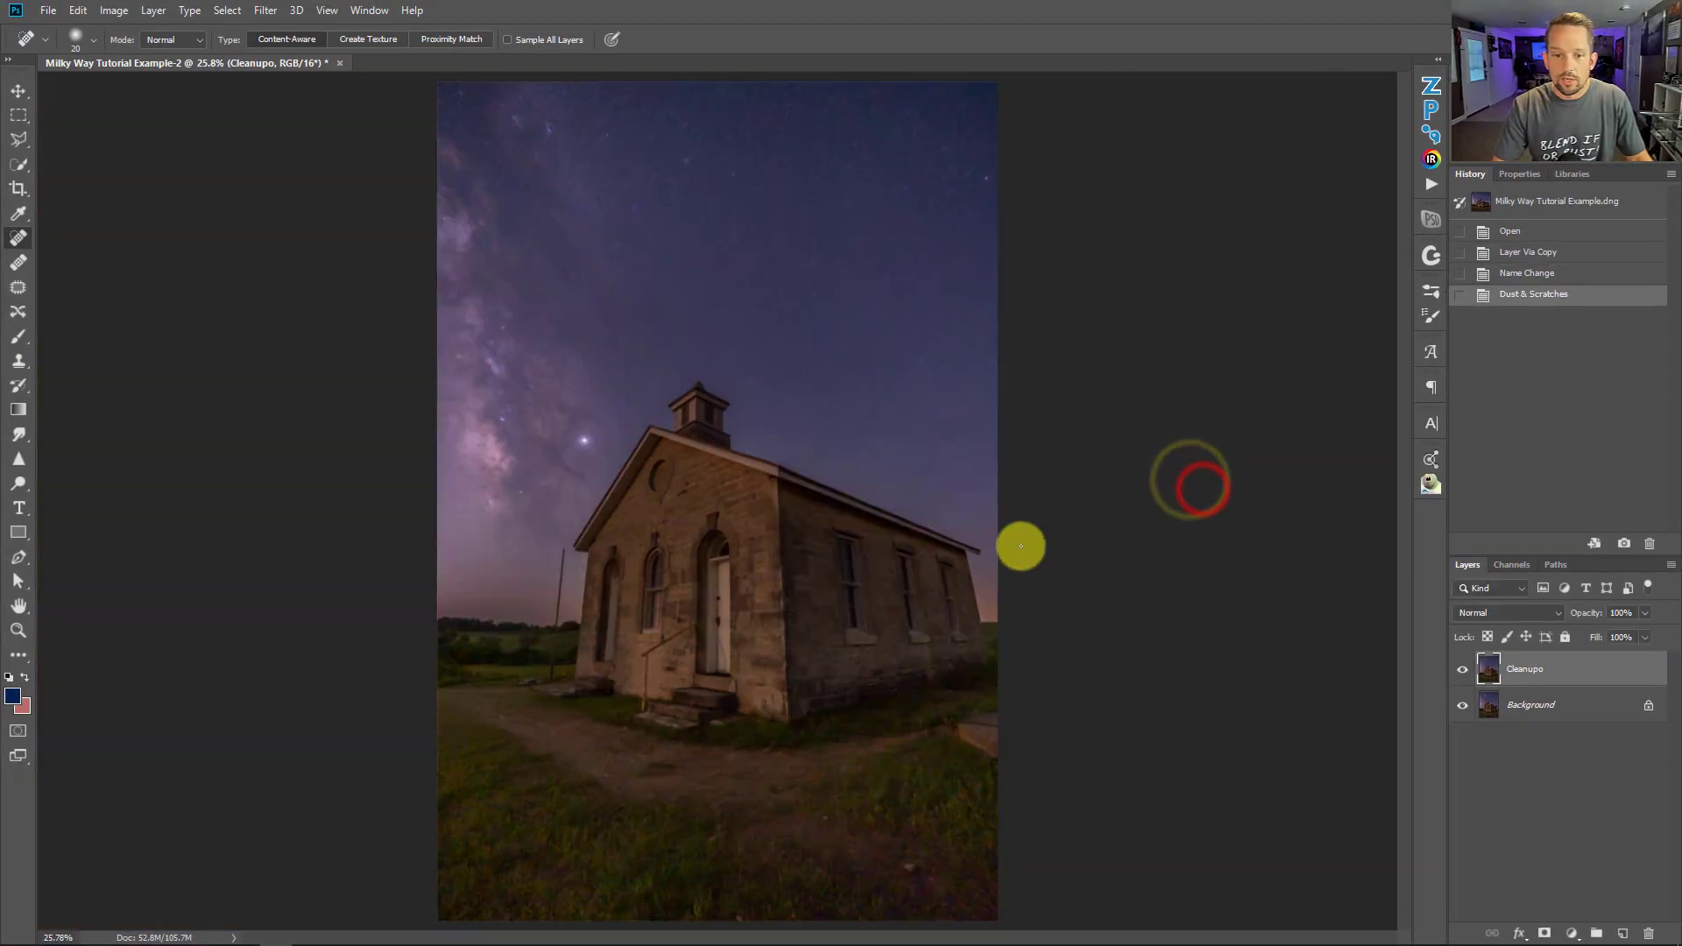
pyautogui.moveTo(711, 401); pyautogui.dragTo(823, 428)
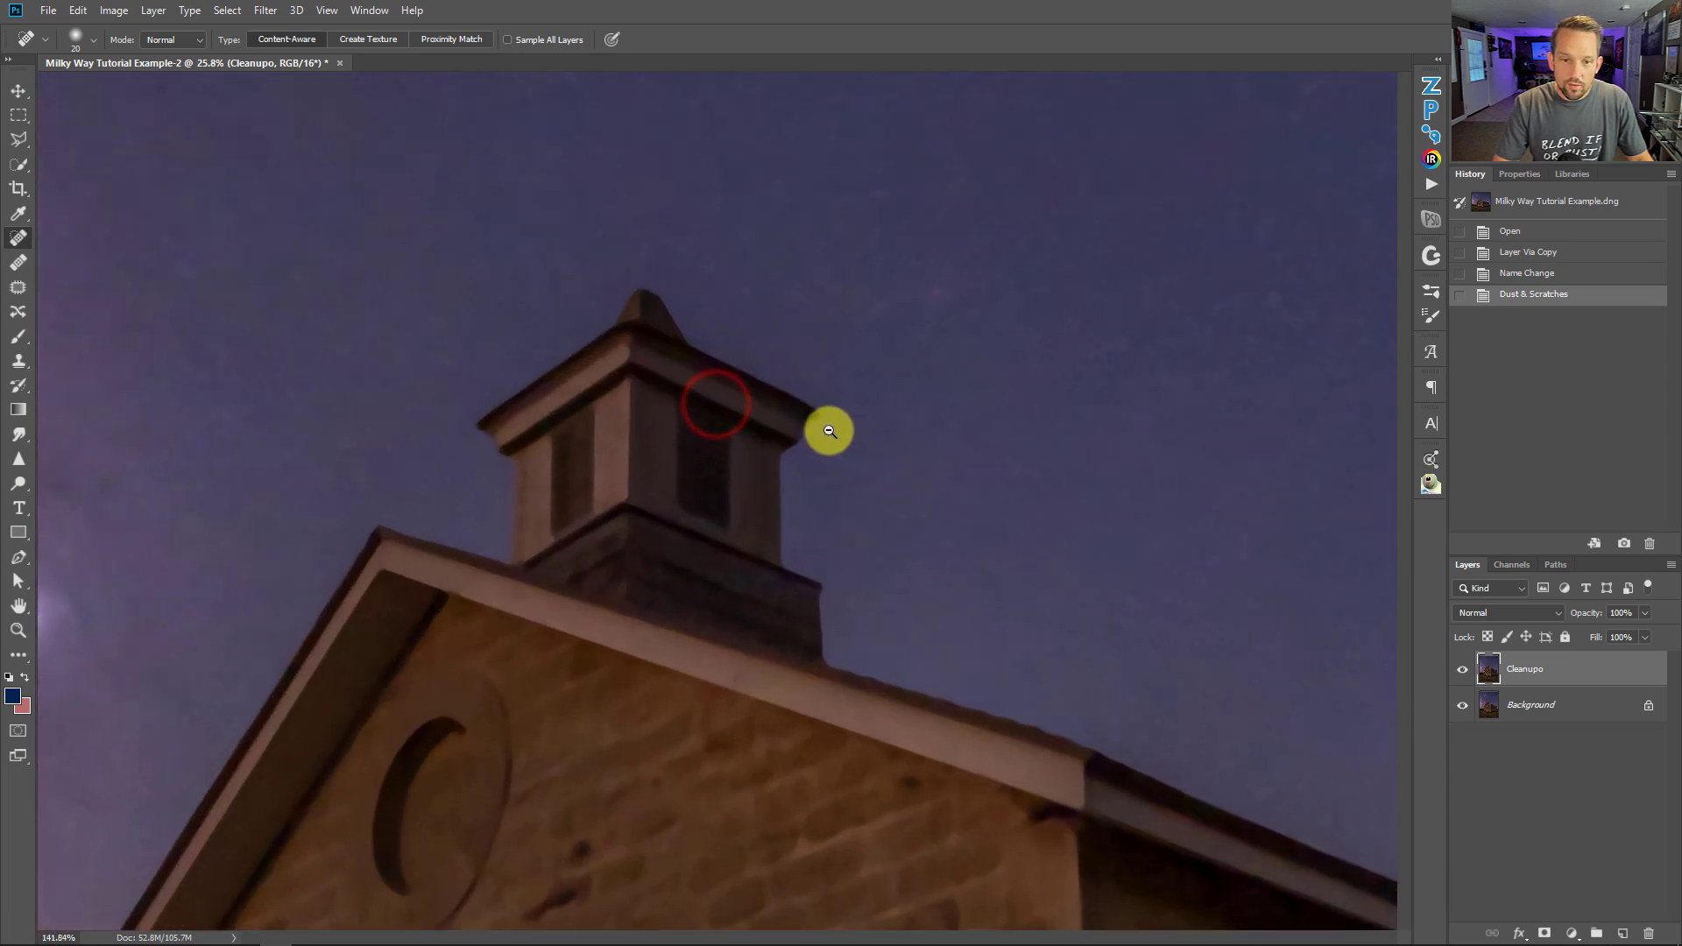
pyautogui.click(1463, 669)
pyautogui.click(1463, 669)
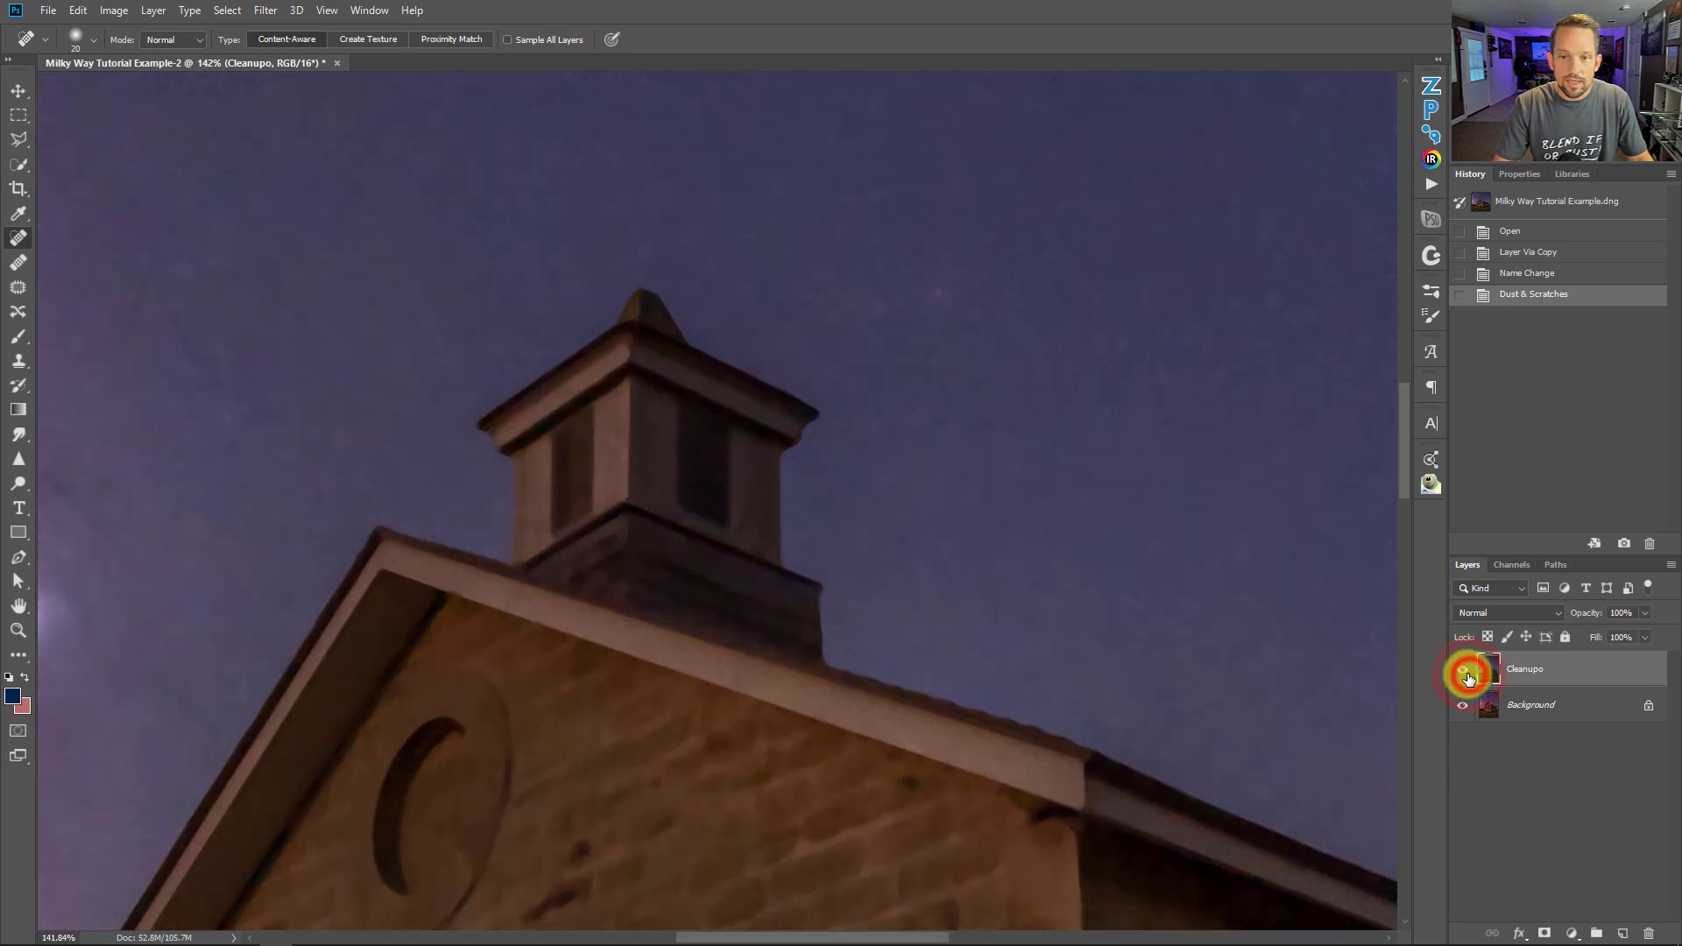
pyautogui.moveTo(1067, 330); pyautogui.dragTo(830, 687)
pyautogui.click(834, 553)
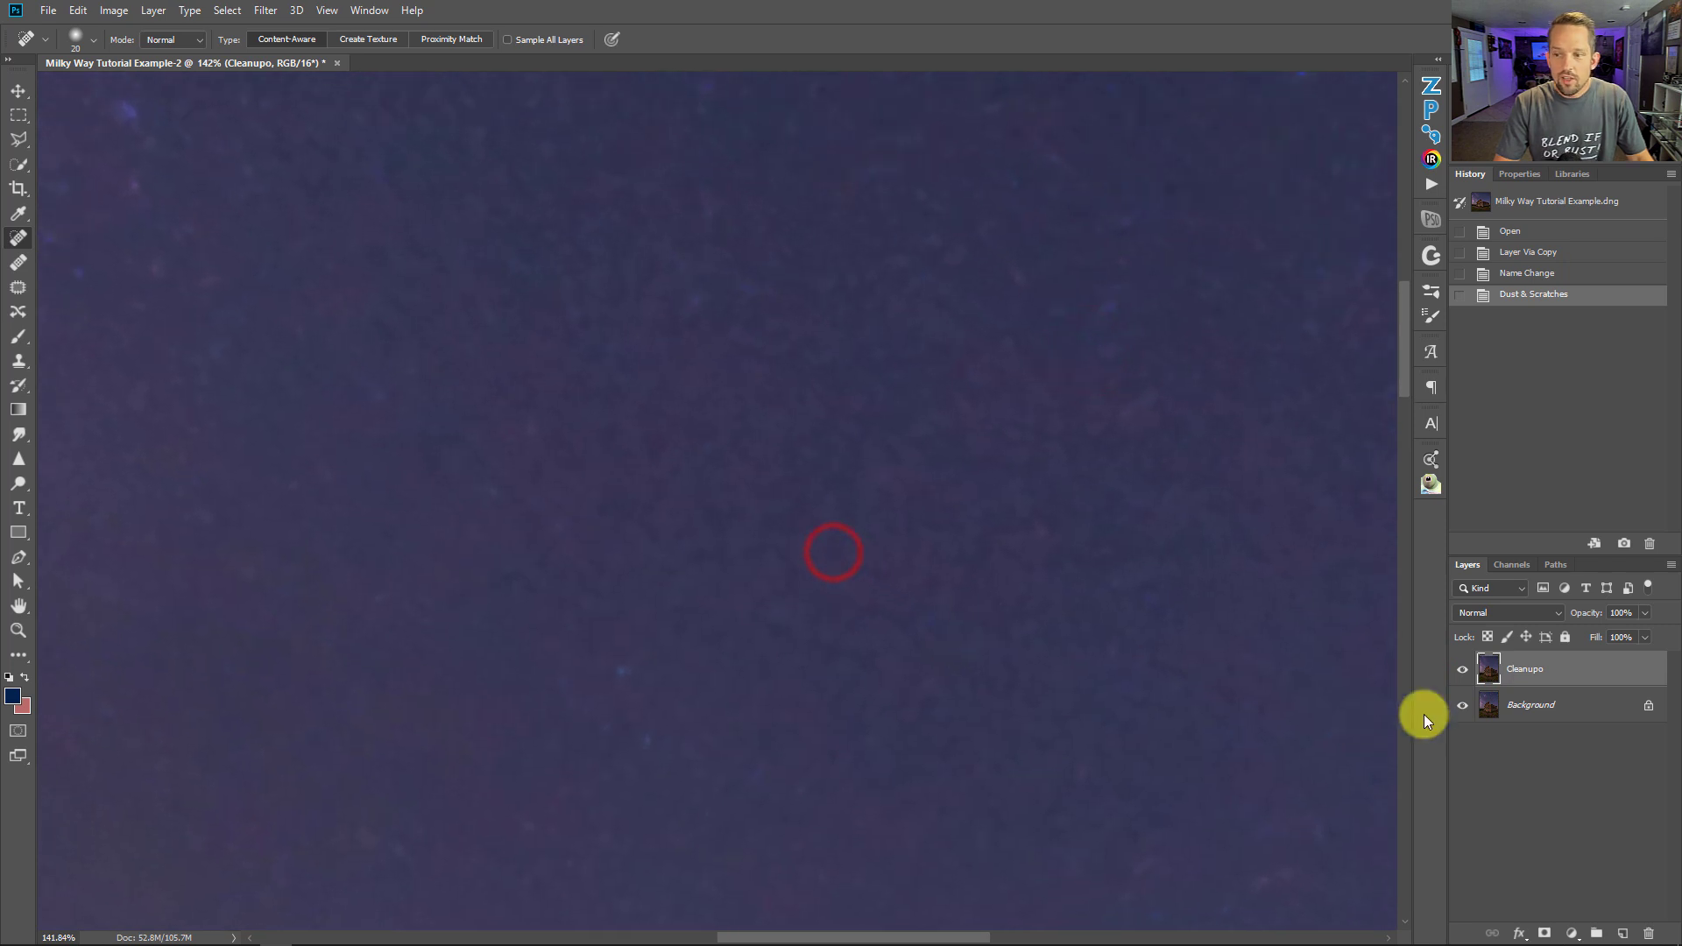
pyautogui.click(1463, 671)
pyautogui.click(1463, 671)
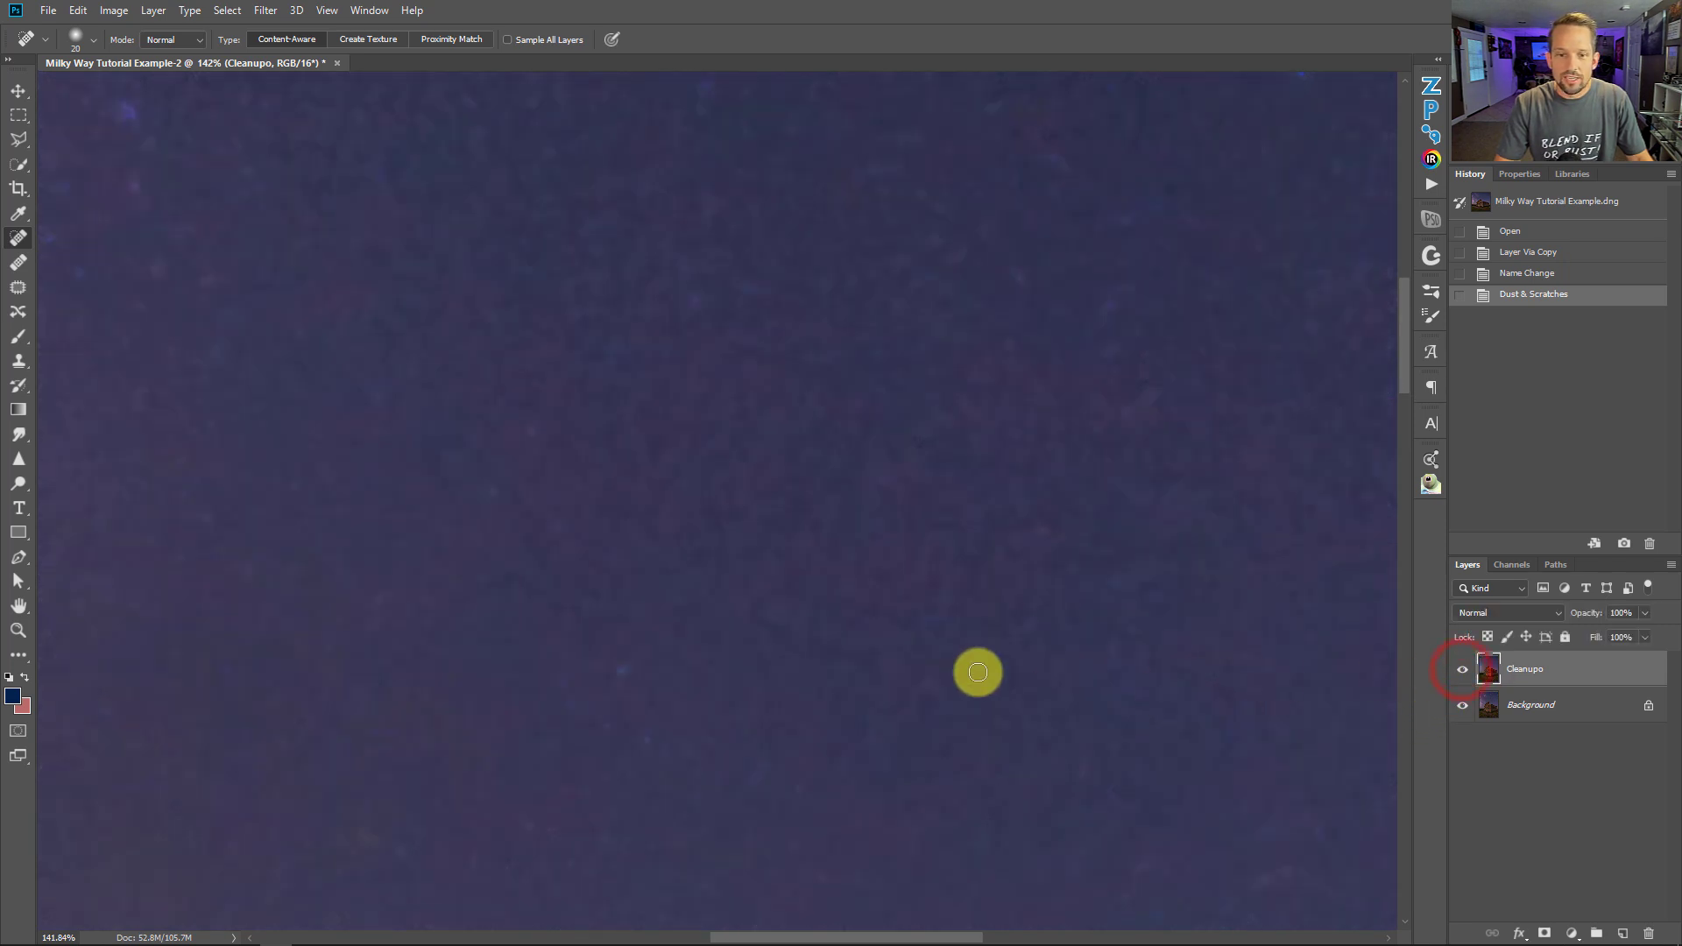
pyautogui.rightClick(757, 561)
pyautogui.click(781, 570)
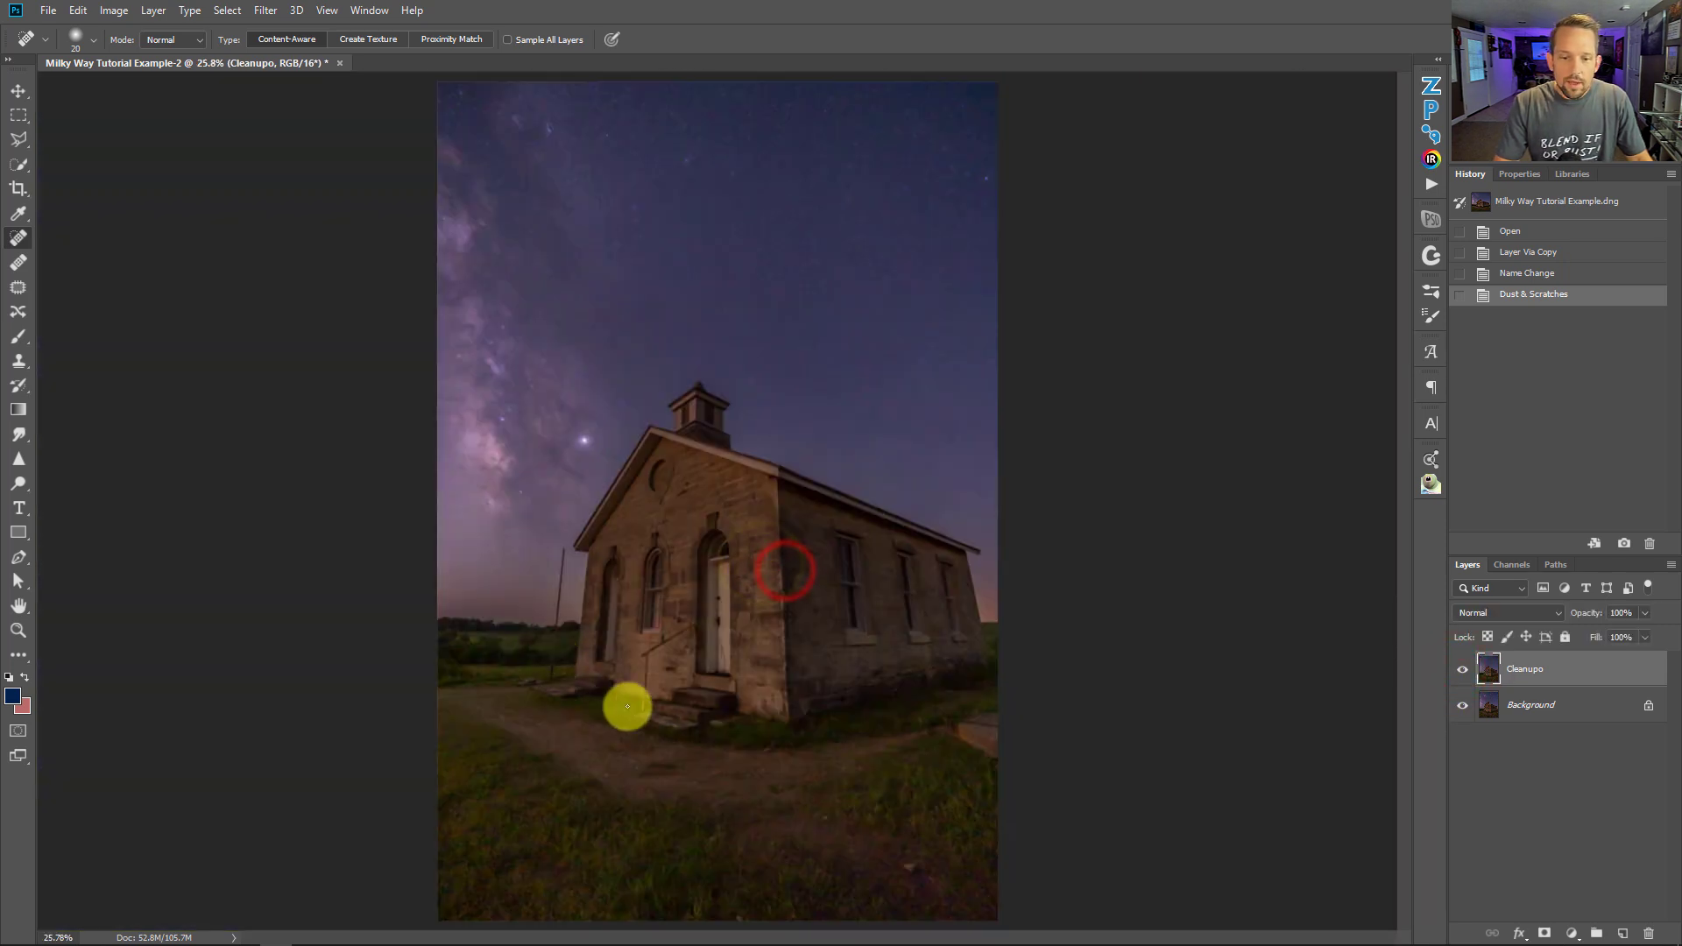
pyautogui.moveTo(485, 642); pyautogui.dragTo(632, 391)
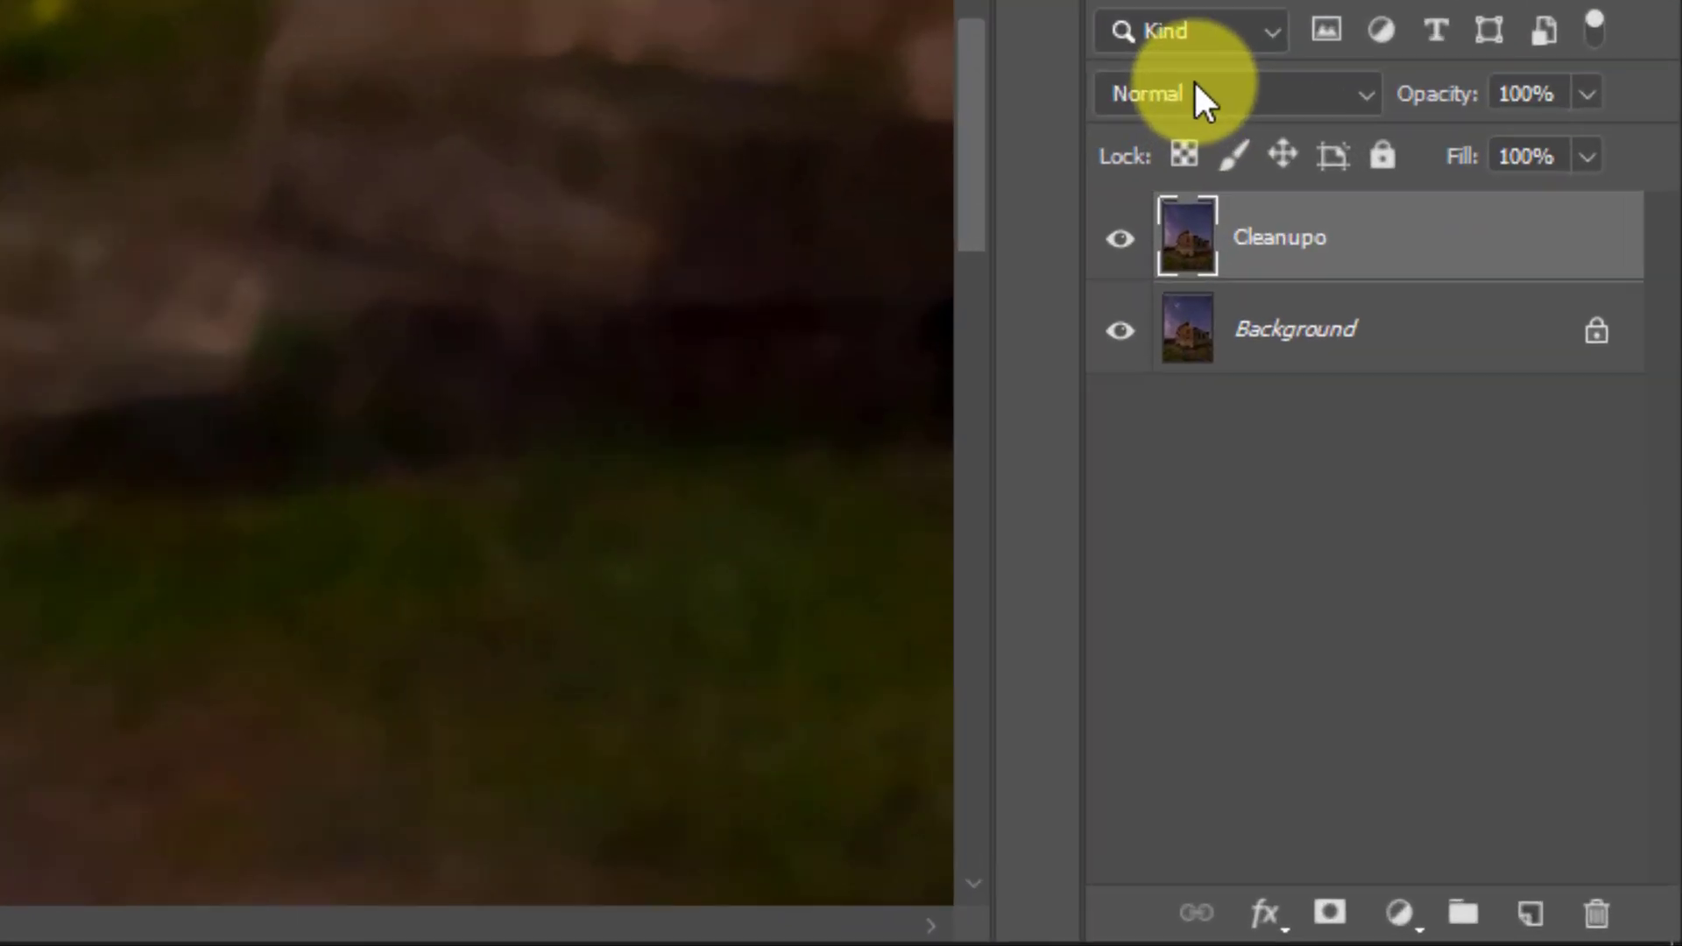
# Switch Cleanupo's blend mode from Normal to Color and toggle its visibility to compare
pyautogui.click(1200, 96)
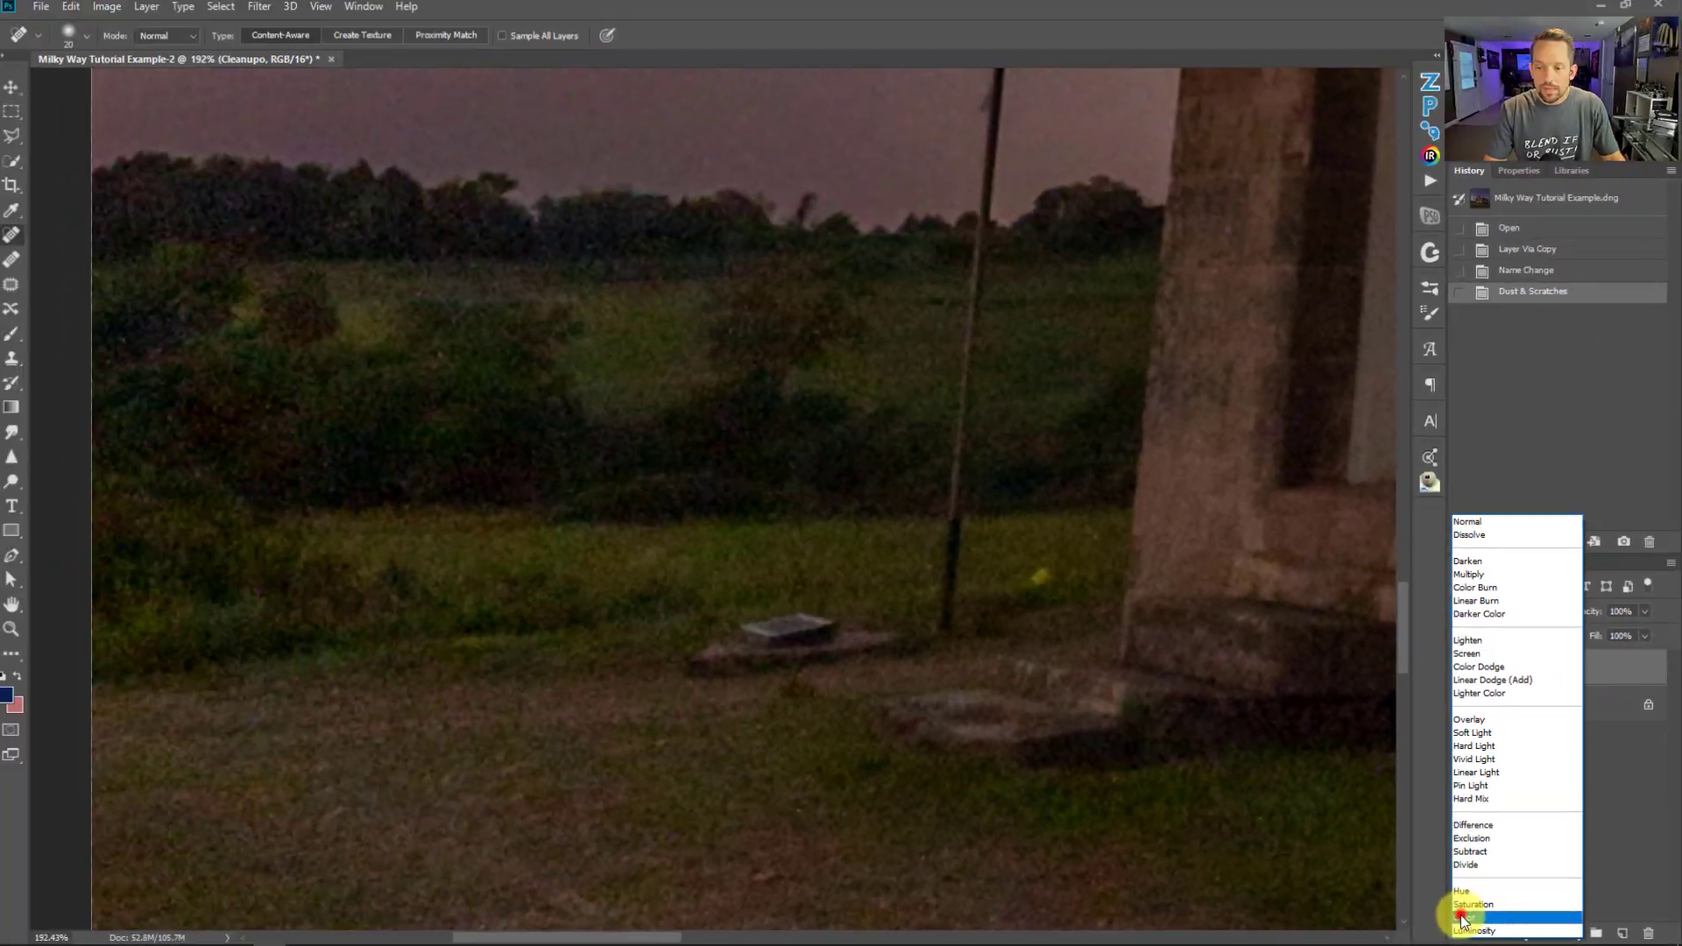
pyautogui.click(1113, 854)
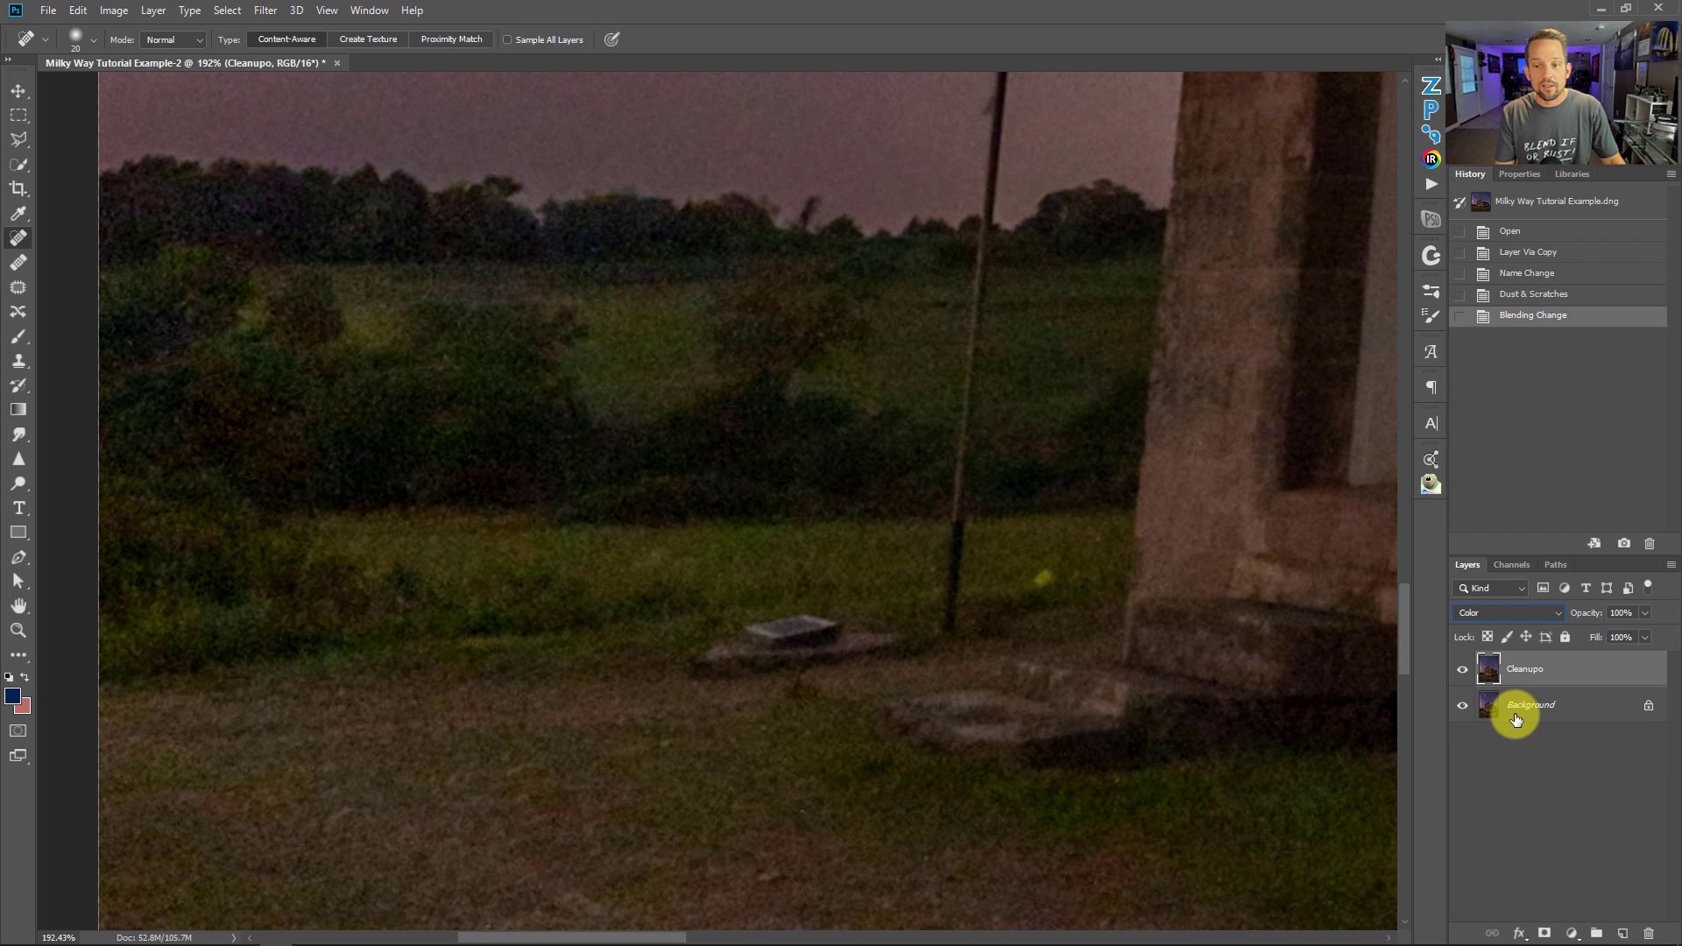
pyautogui.click(1462, 671)
pyautogui.click(1462, 671)
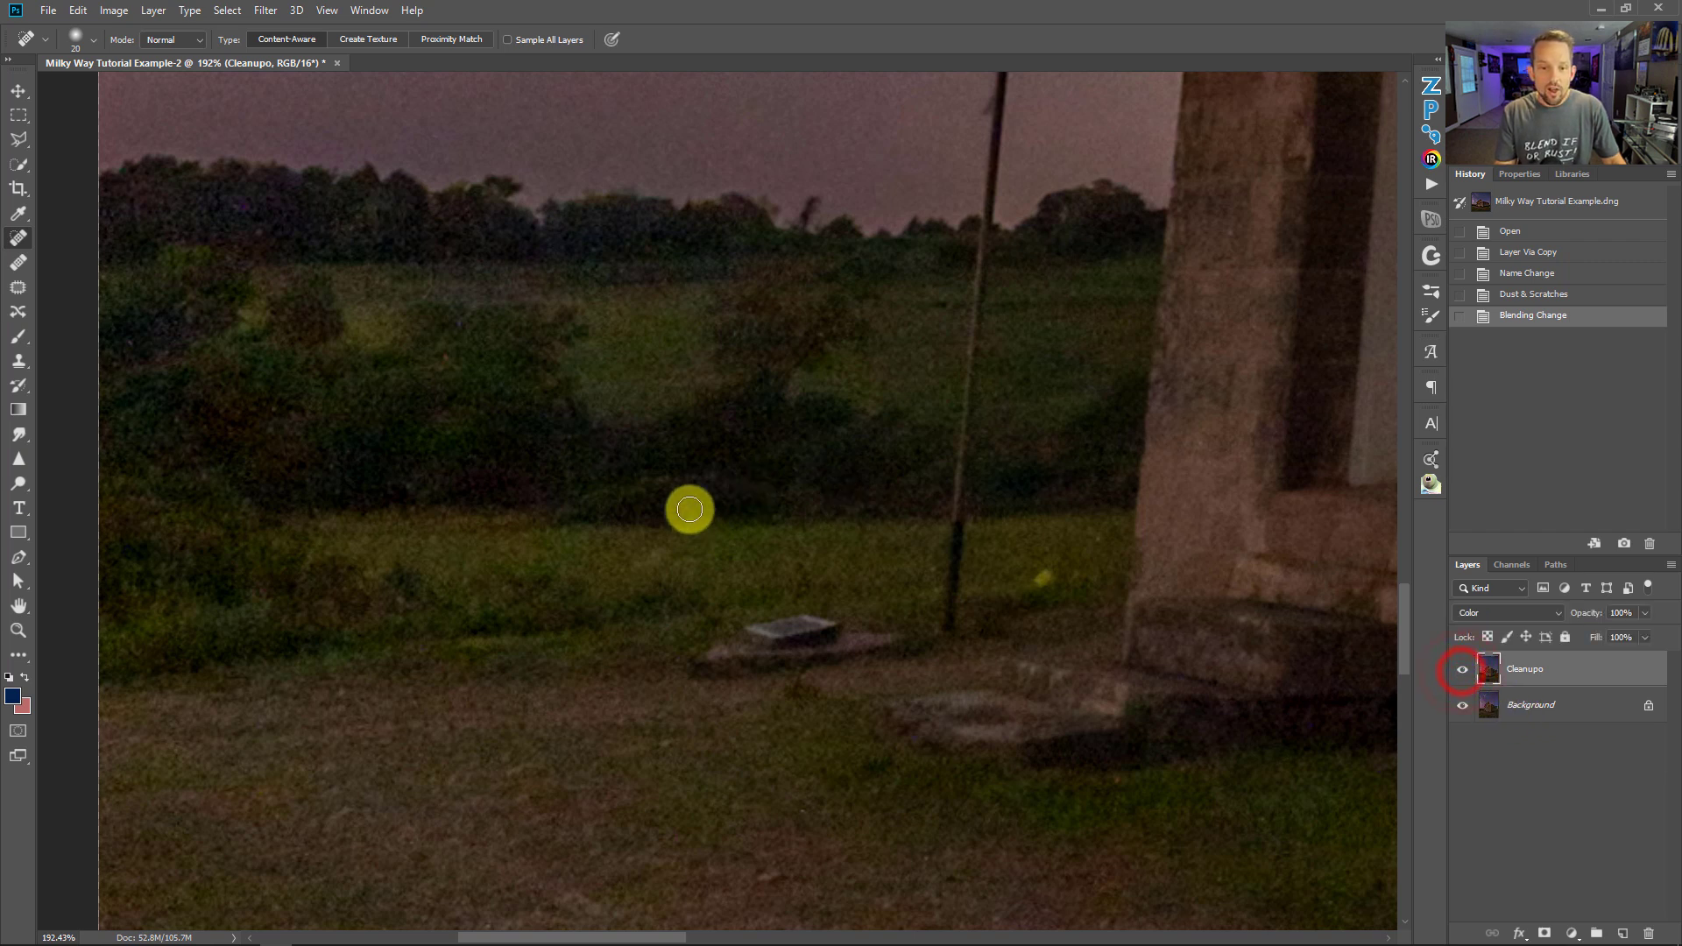
pyautogui.keyDown('ctrl'); pyautogui.rightClick(718, 456); pyautogui.keyUp('ctrl')
pyautogui.moveTo(692, 450); pyautogui.dragTo(823, 490)
pyautogui.click(1463, 671)
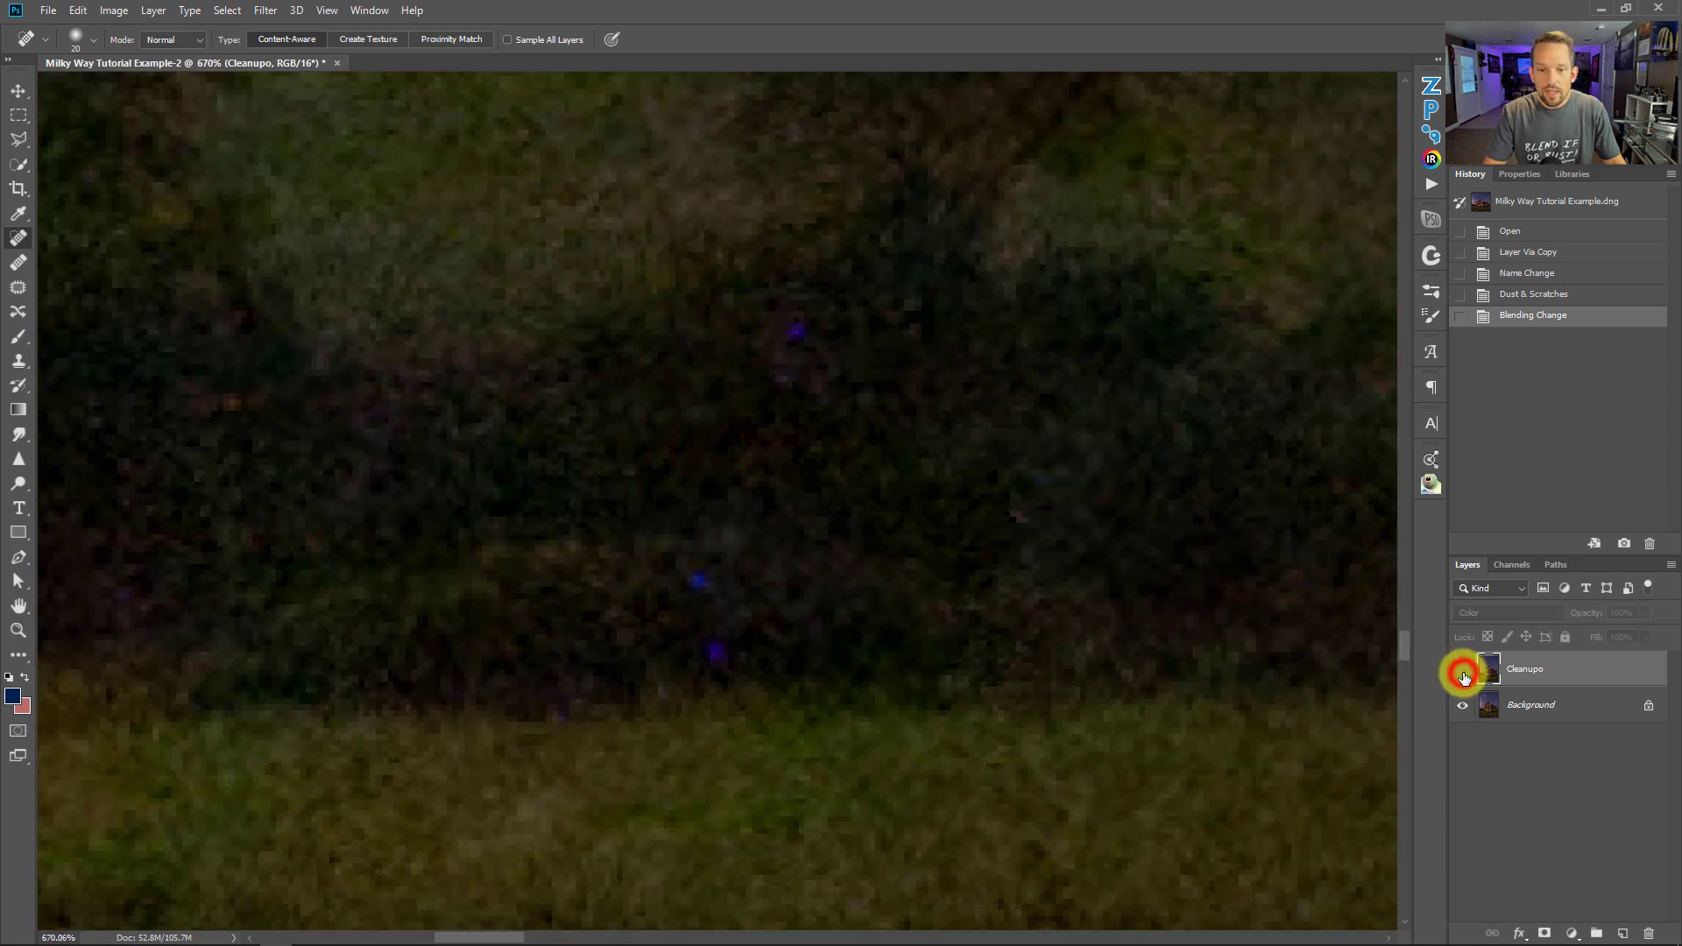
pyautogui.click(1462, 671)
pyautogui.click(1463, 672)
pyautogui.click(1463, 672)
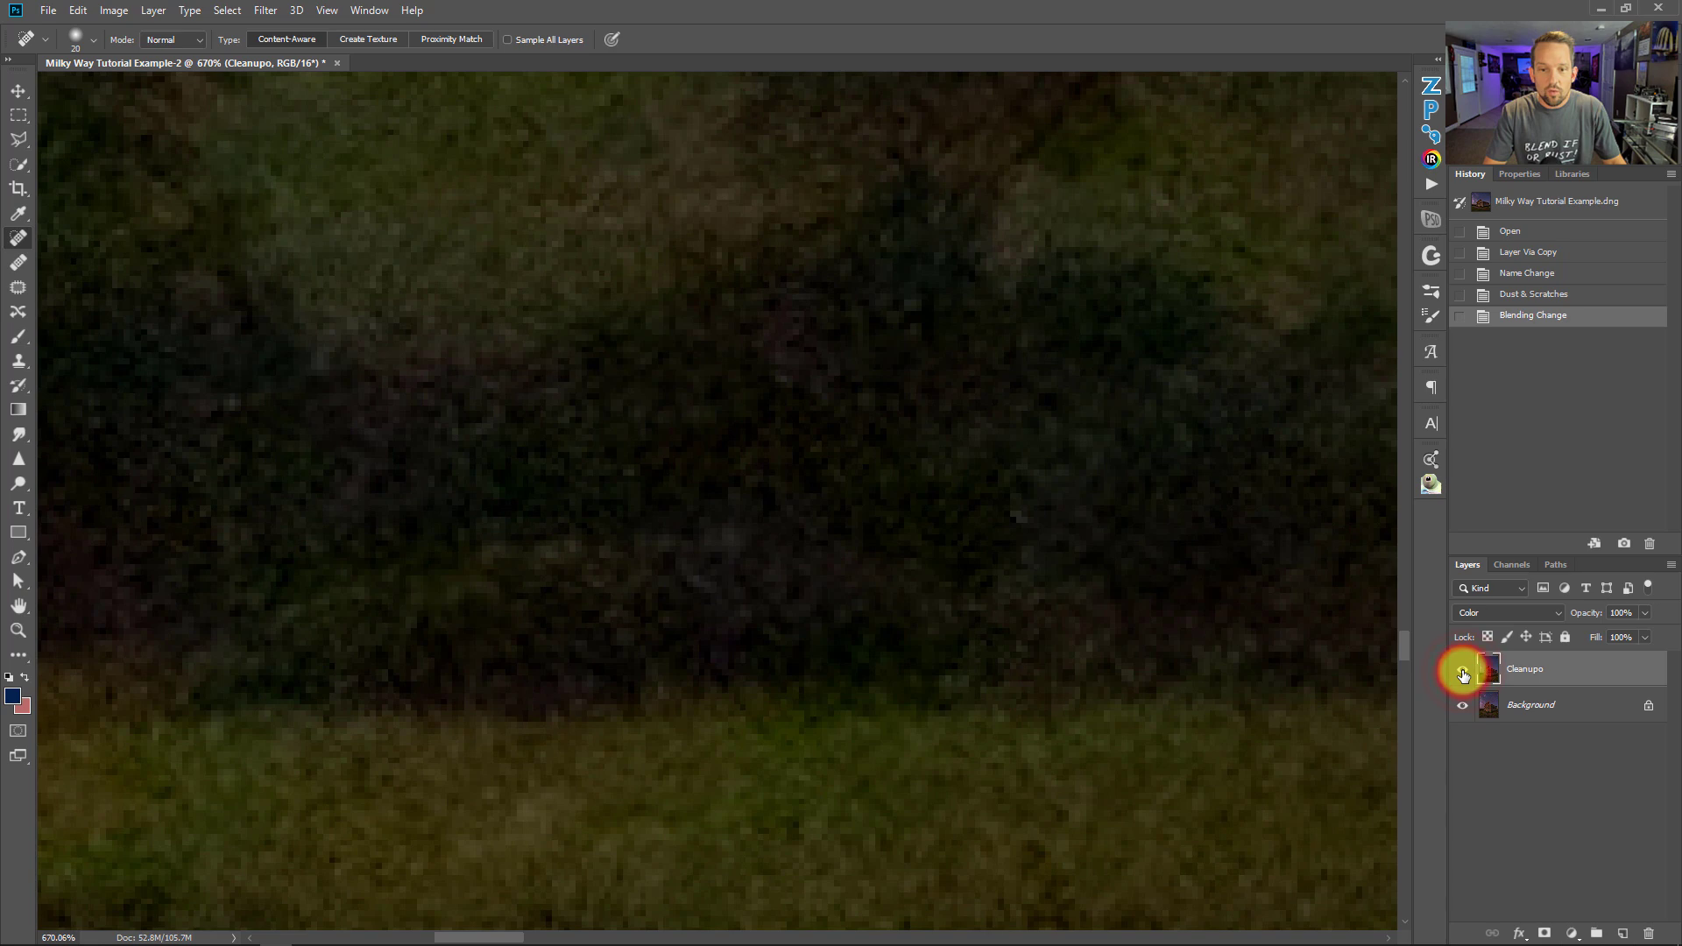
pyautogui.click(1462, 672)
pyautogui.click(1461, 672)
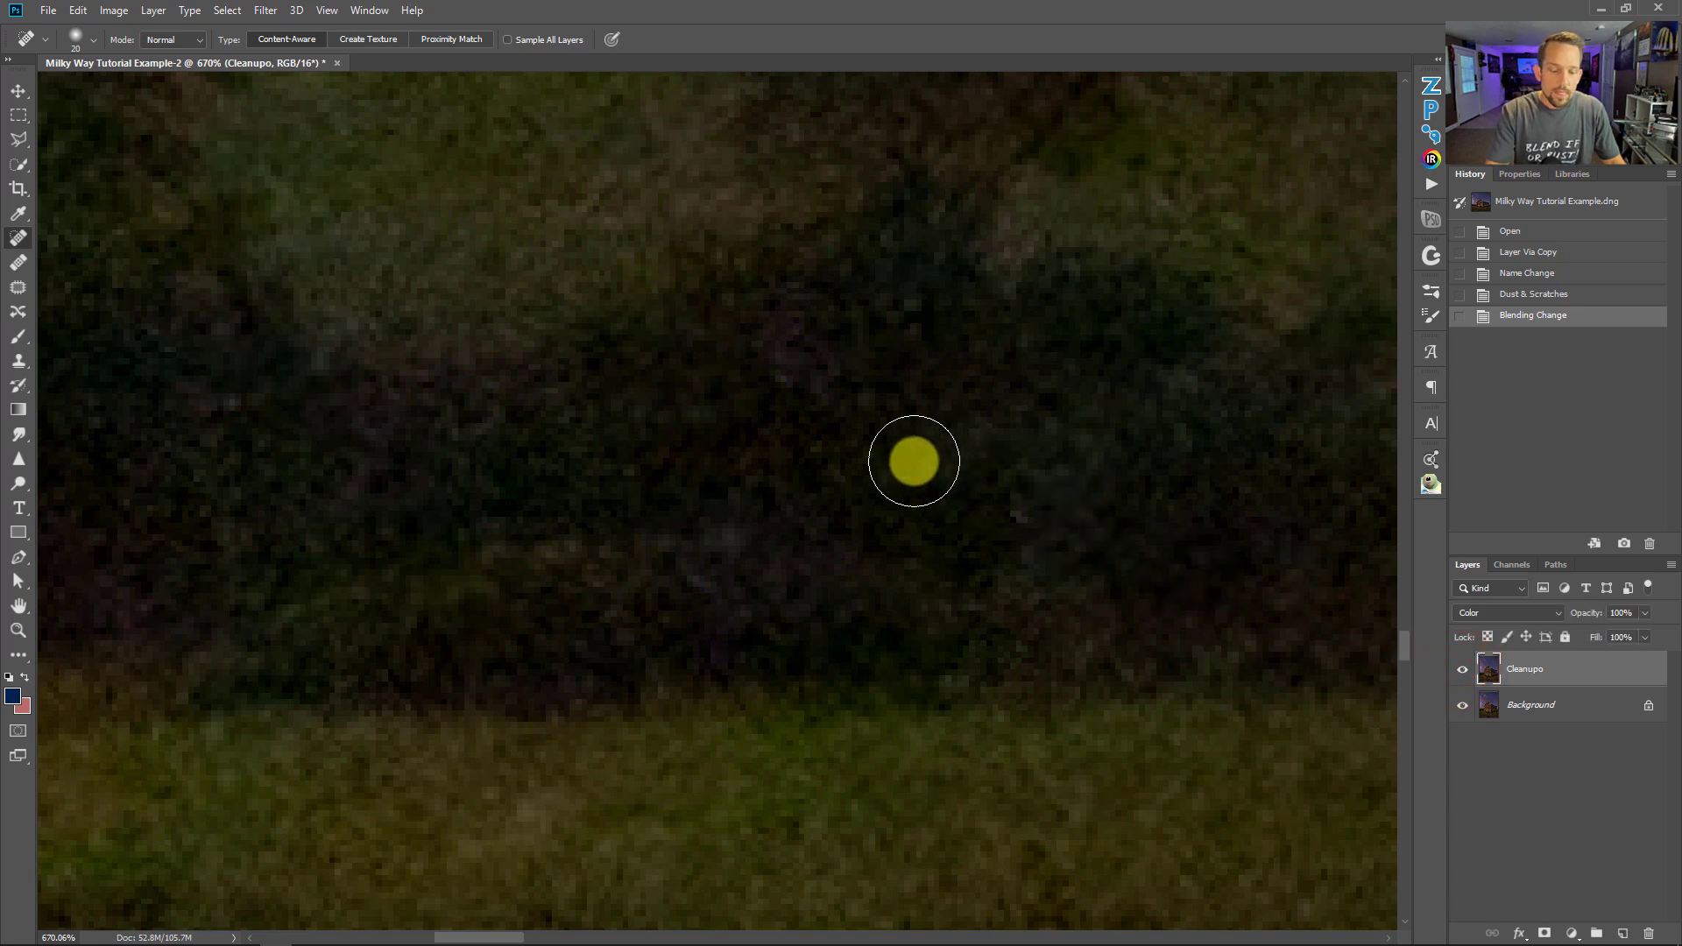
pyautogui.moveTo(807, 369); pyautogui.dragTo(744, 372)
pyautogui.moveTo(623, 345); pyautogui.dragTo(659, 352)
pyautogui.click(1462, 669)
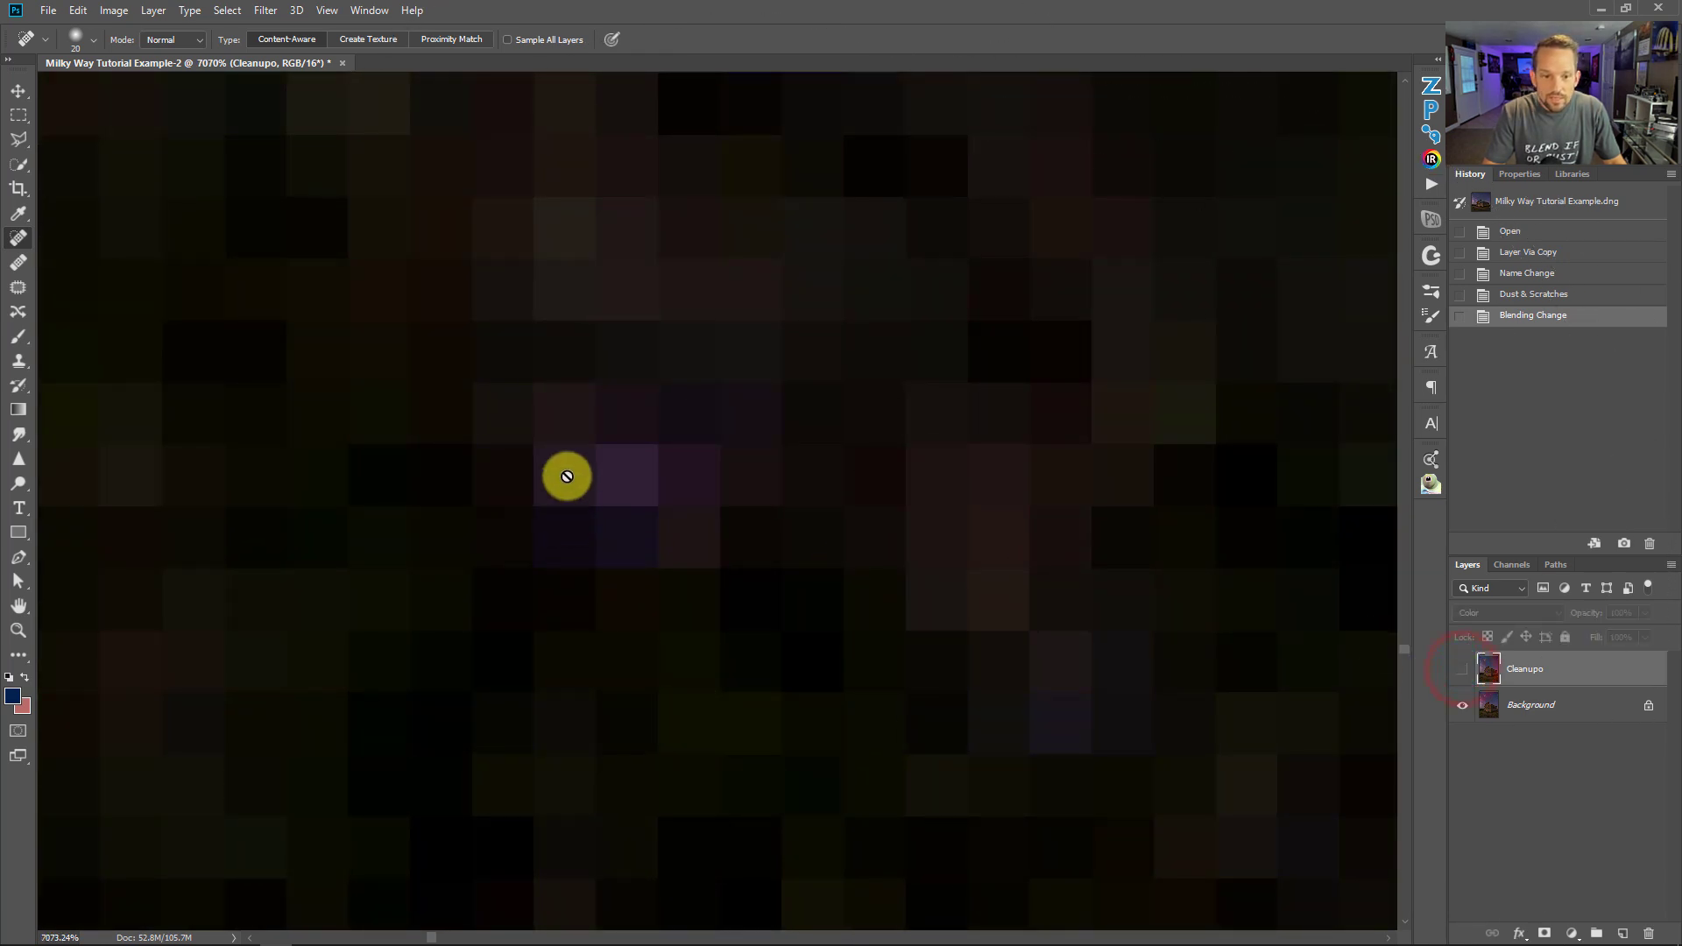
pyautogui.press('v')
pyautogui.hotkey('alt', 'v')
pyautogui.click(629, 465)
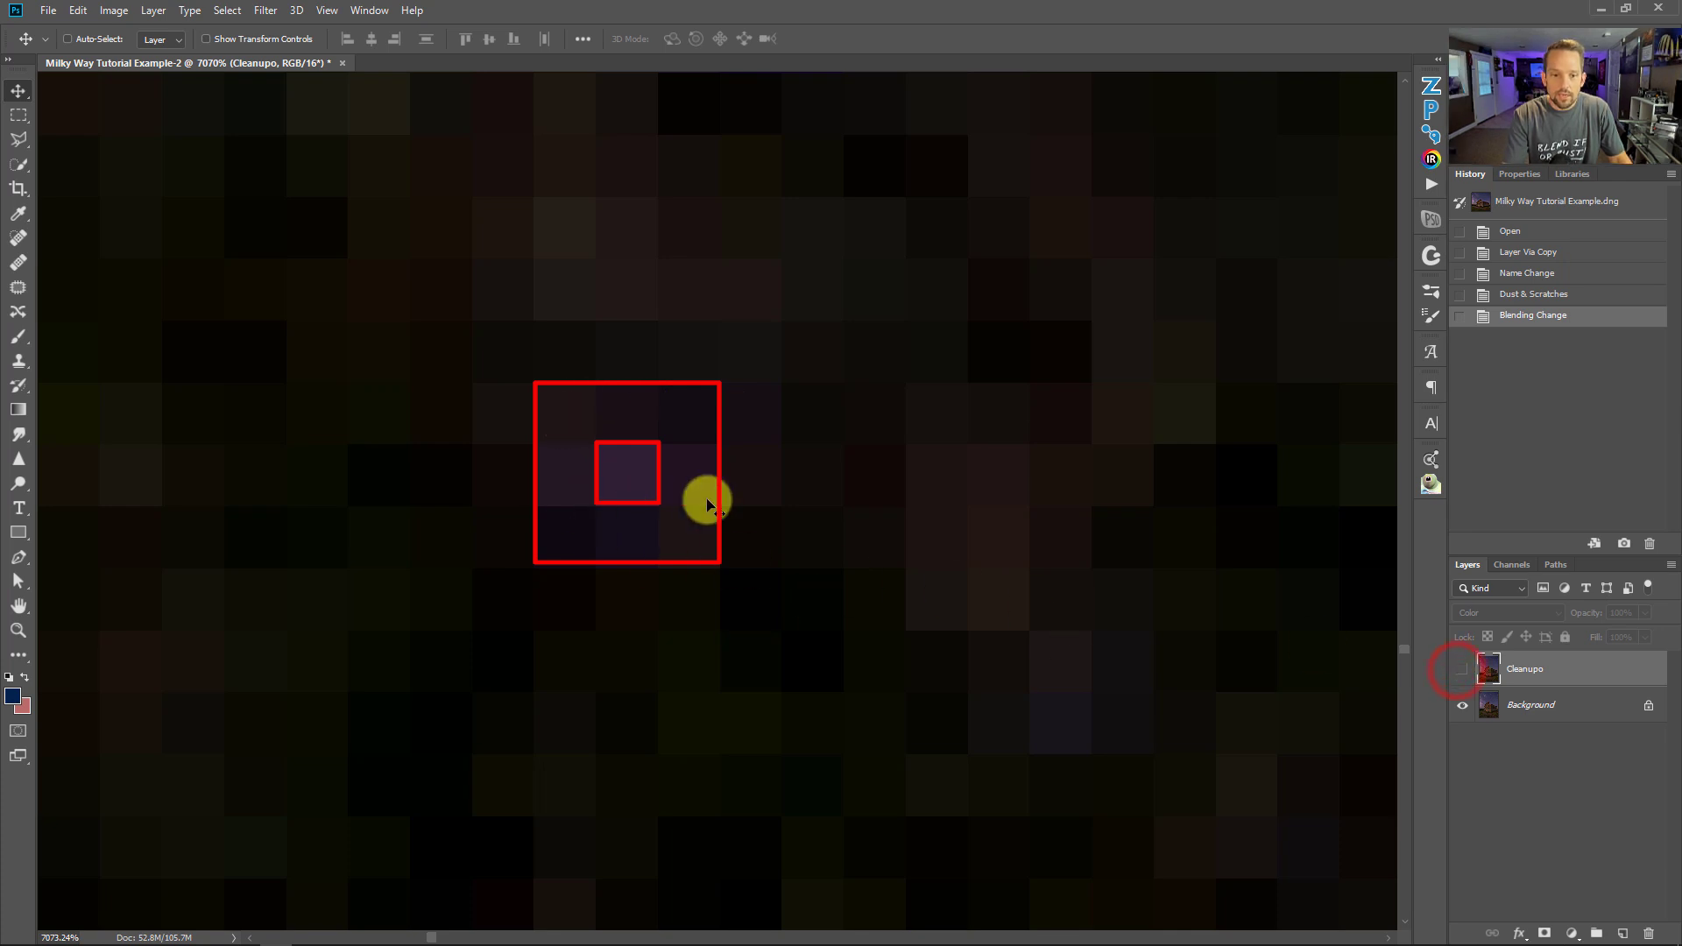
pyautogui.click(1463, 671)
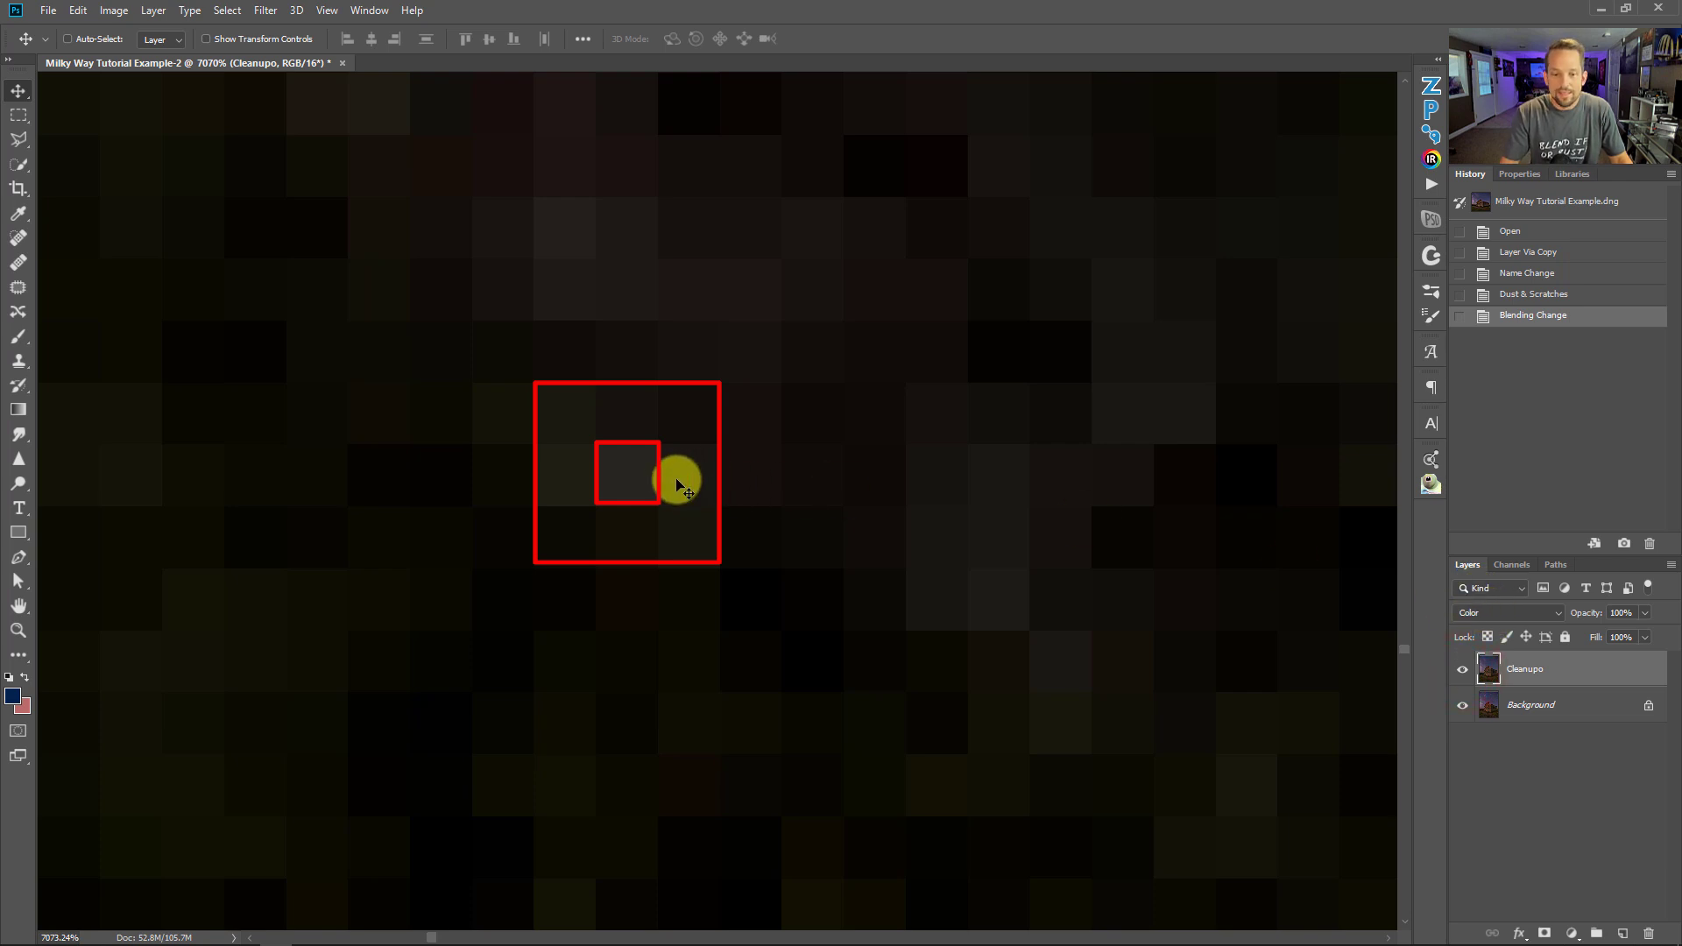
pyautogui.press('ctrl')
pyautogui.rightClick(689, 445)
pyautogui.click(736, 455)
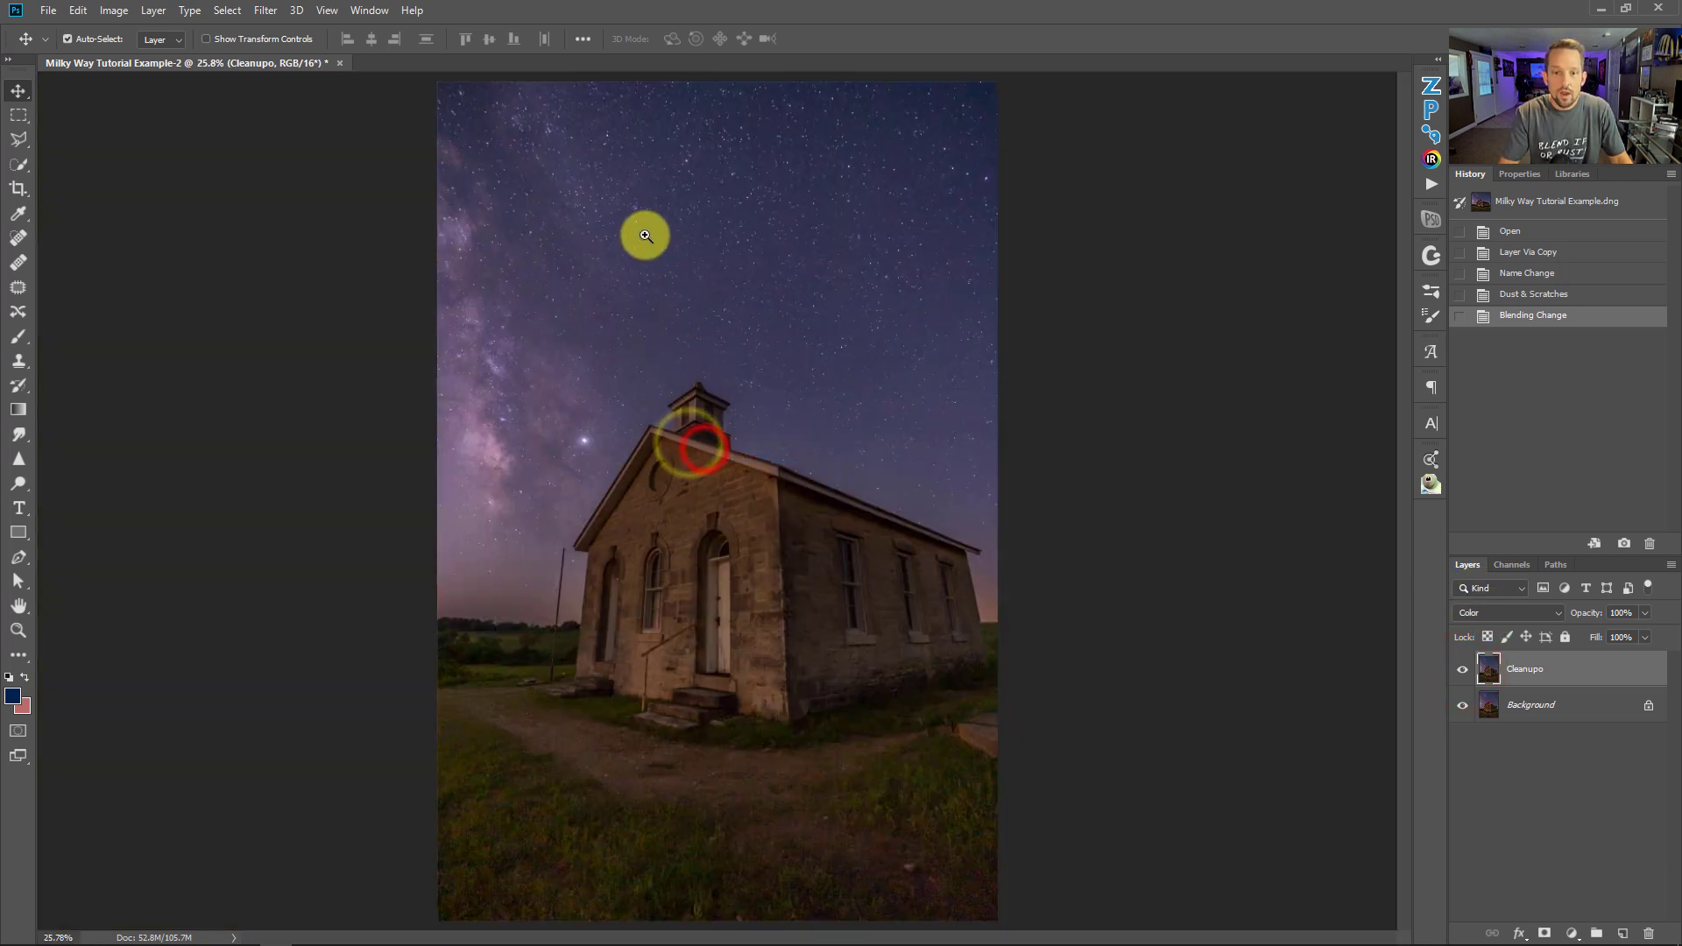
pyautogui.click(1462, 670)
pyautogui.click(1461, 670)
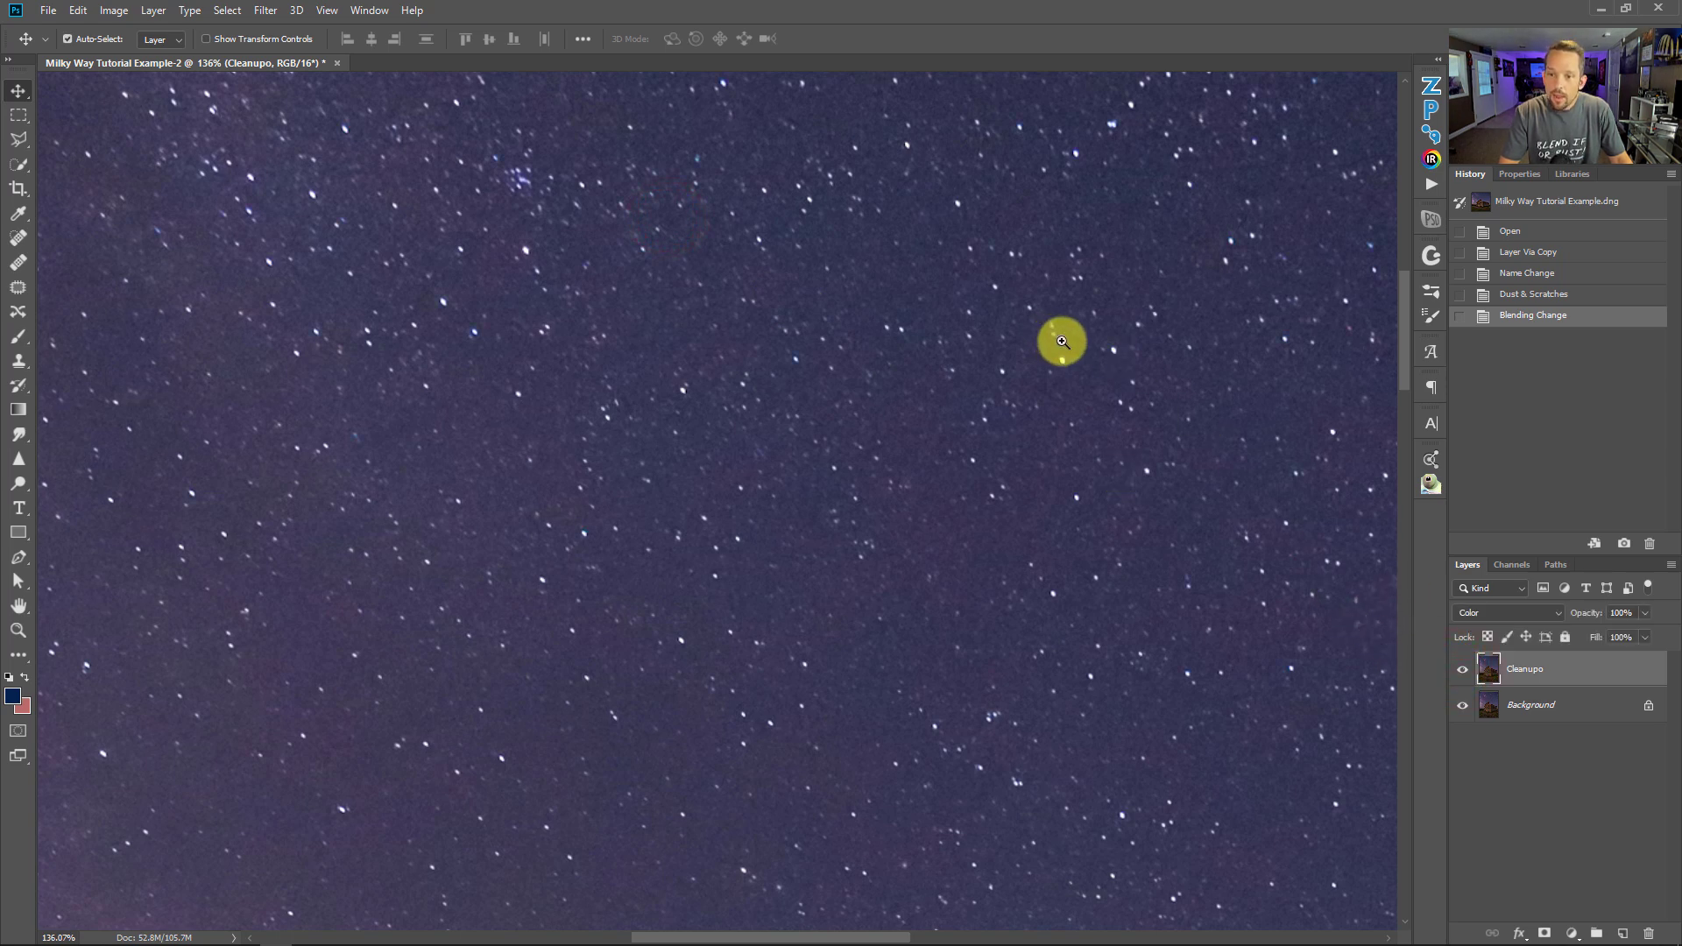
pyautogui.moveTo(1069, 345); pyautogui.dragTo(1201, 391)
pyautogui.click(1463, 670)
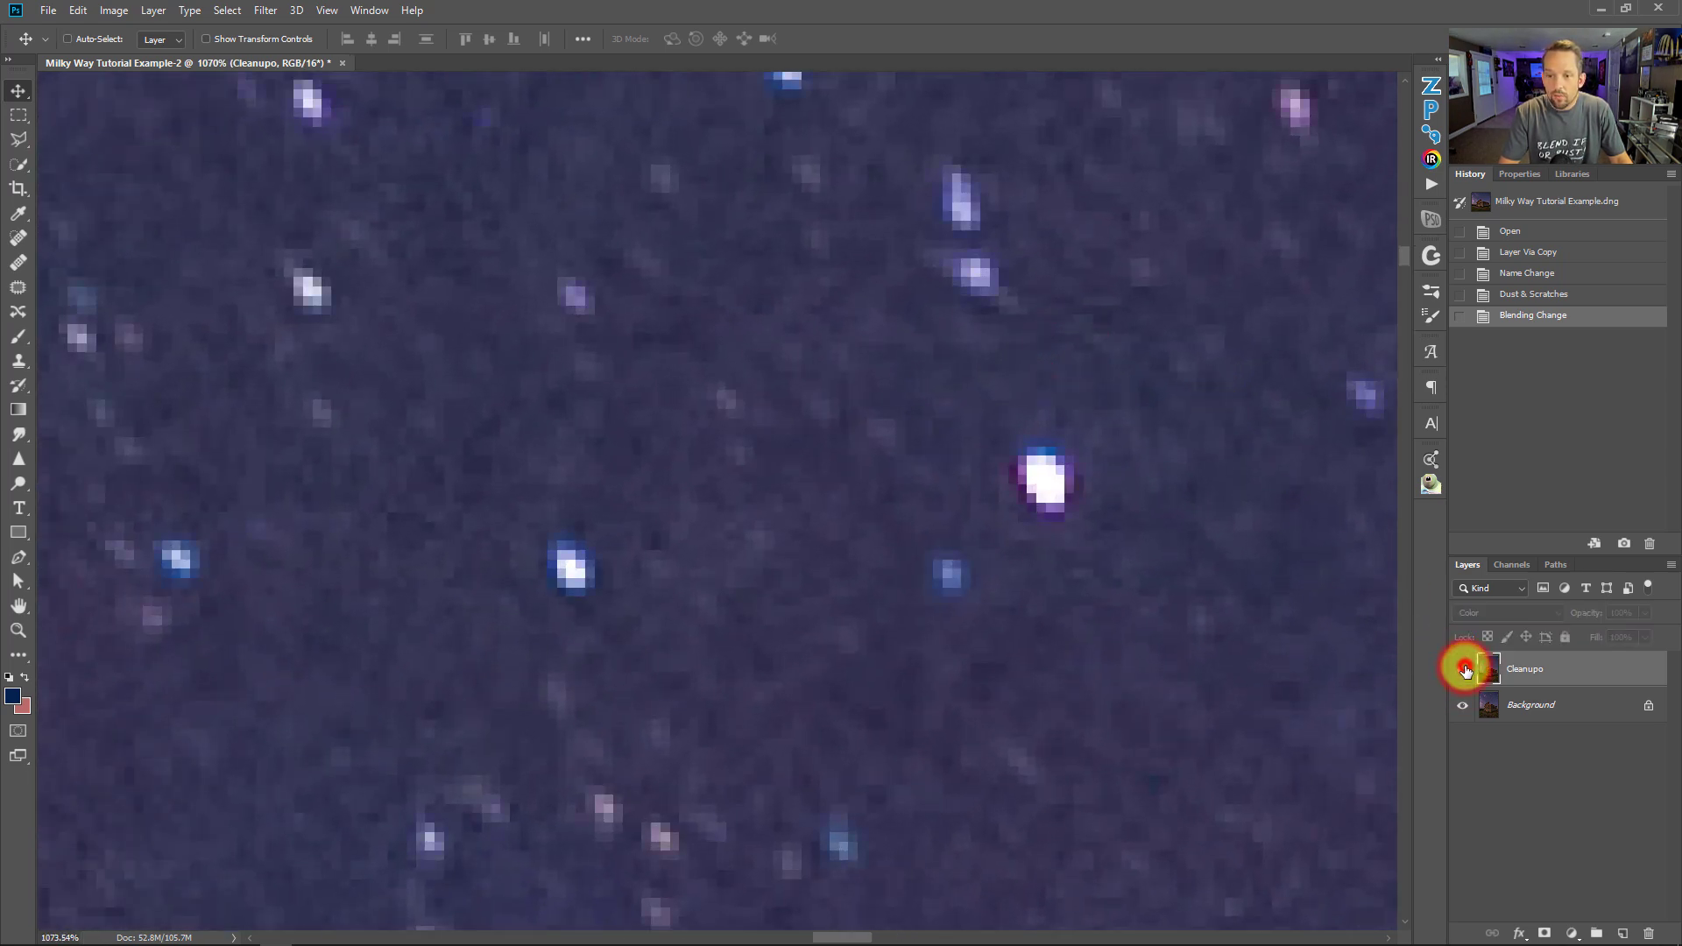
pyautogui.click(1462, 670)
pyautogui.click(1462, 670)
pyautogui.click(1463, 670)
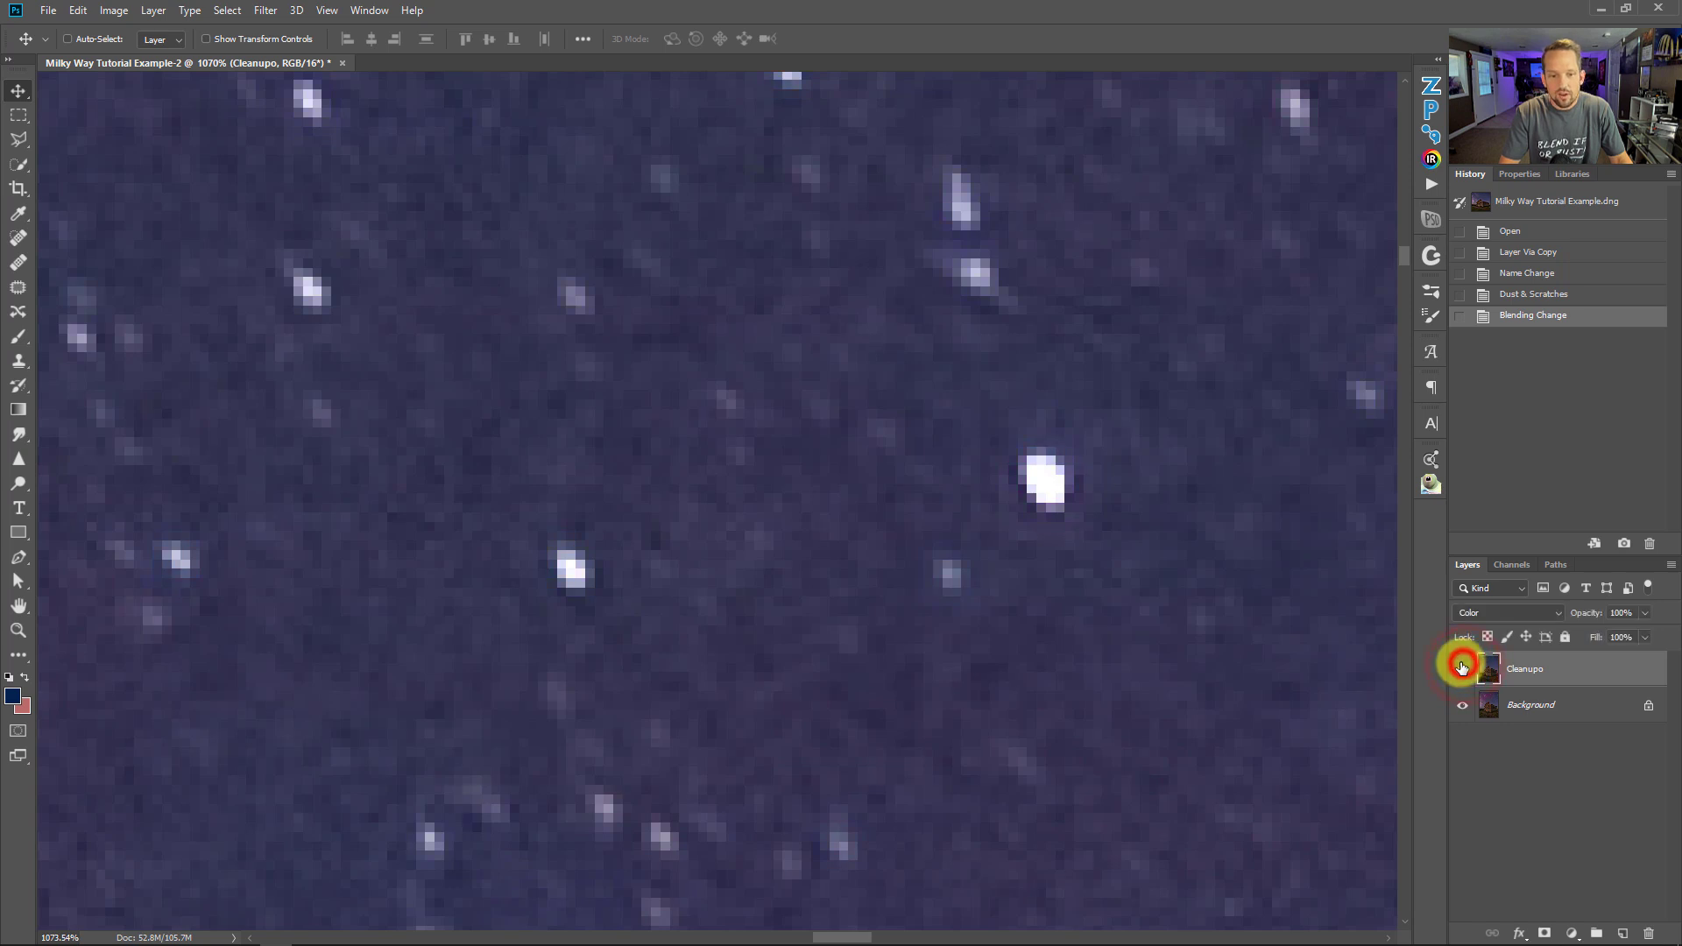
pyautogui.rightClick(1026, 552)
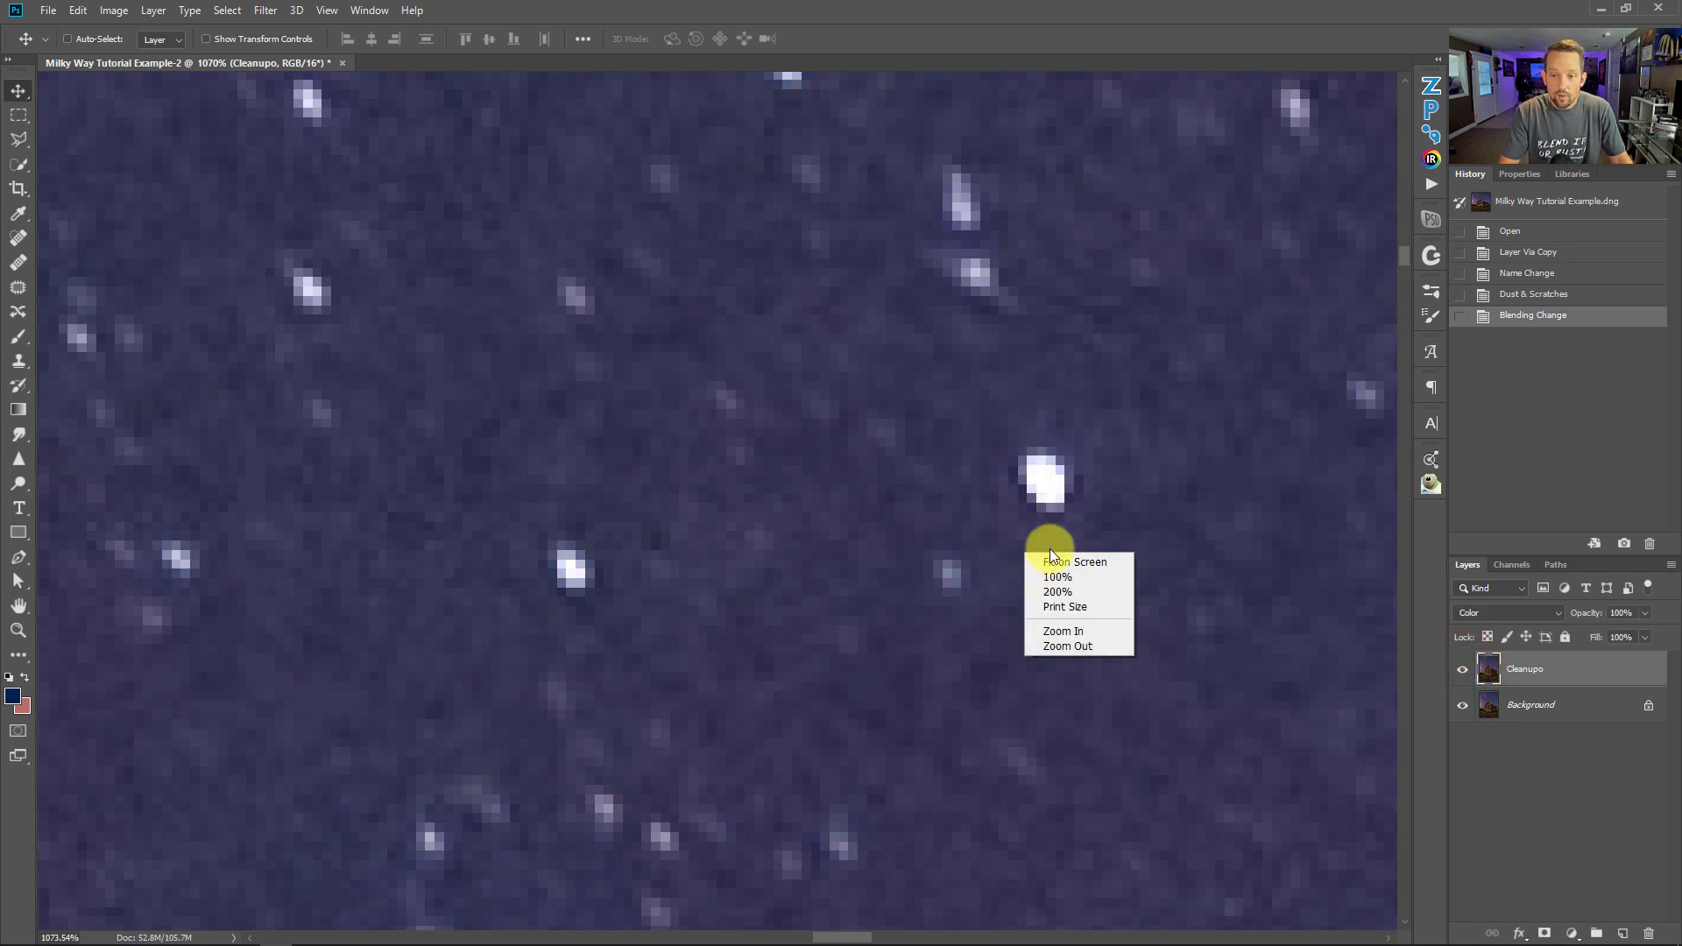
pyautogui.click(1074, 564)
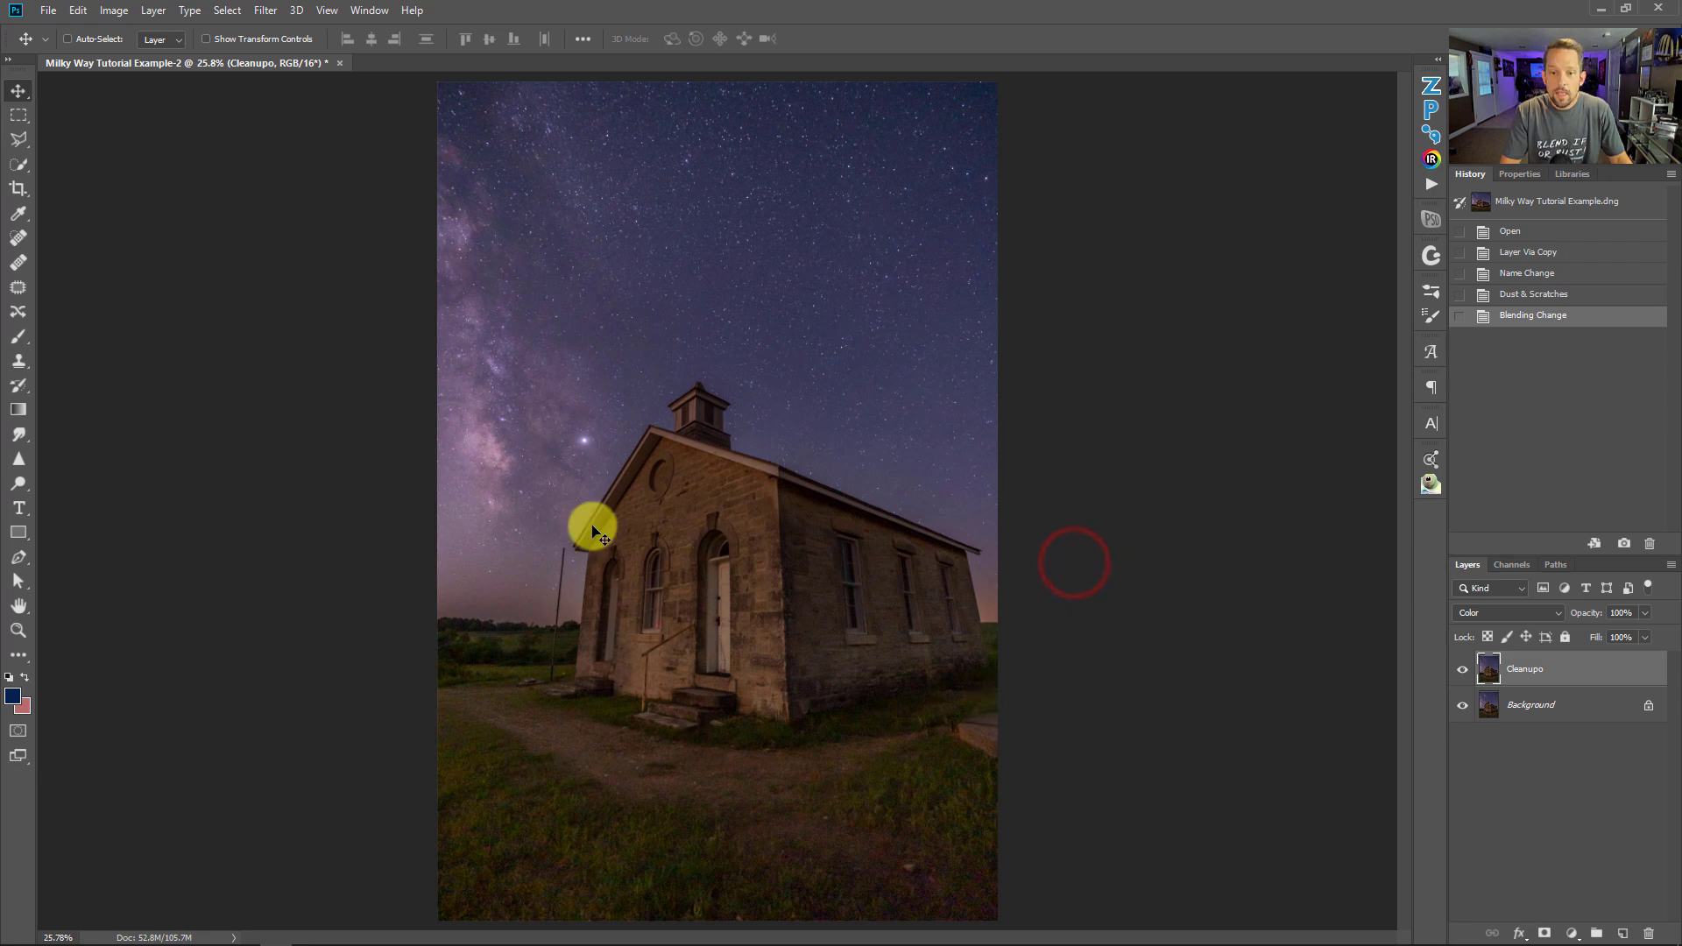
pyautogui.moveTo(691, 420); pyautogui.dragTo(740, 476)
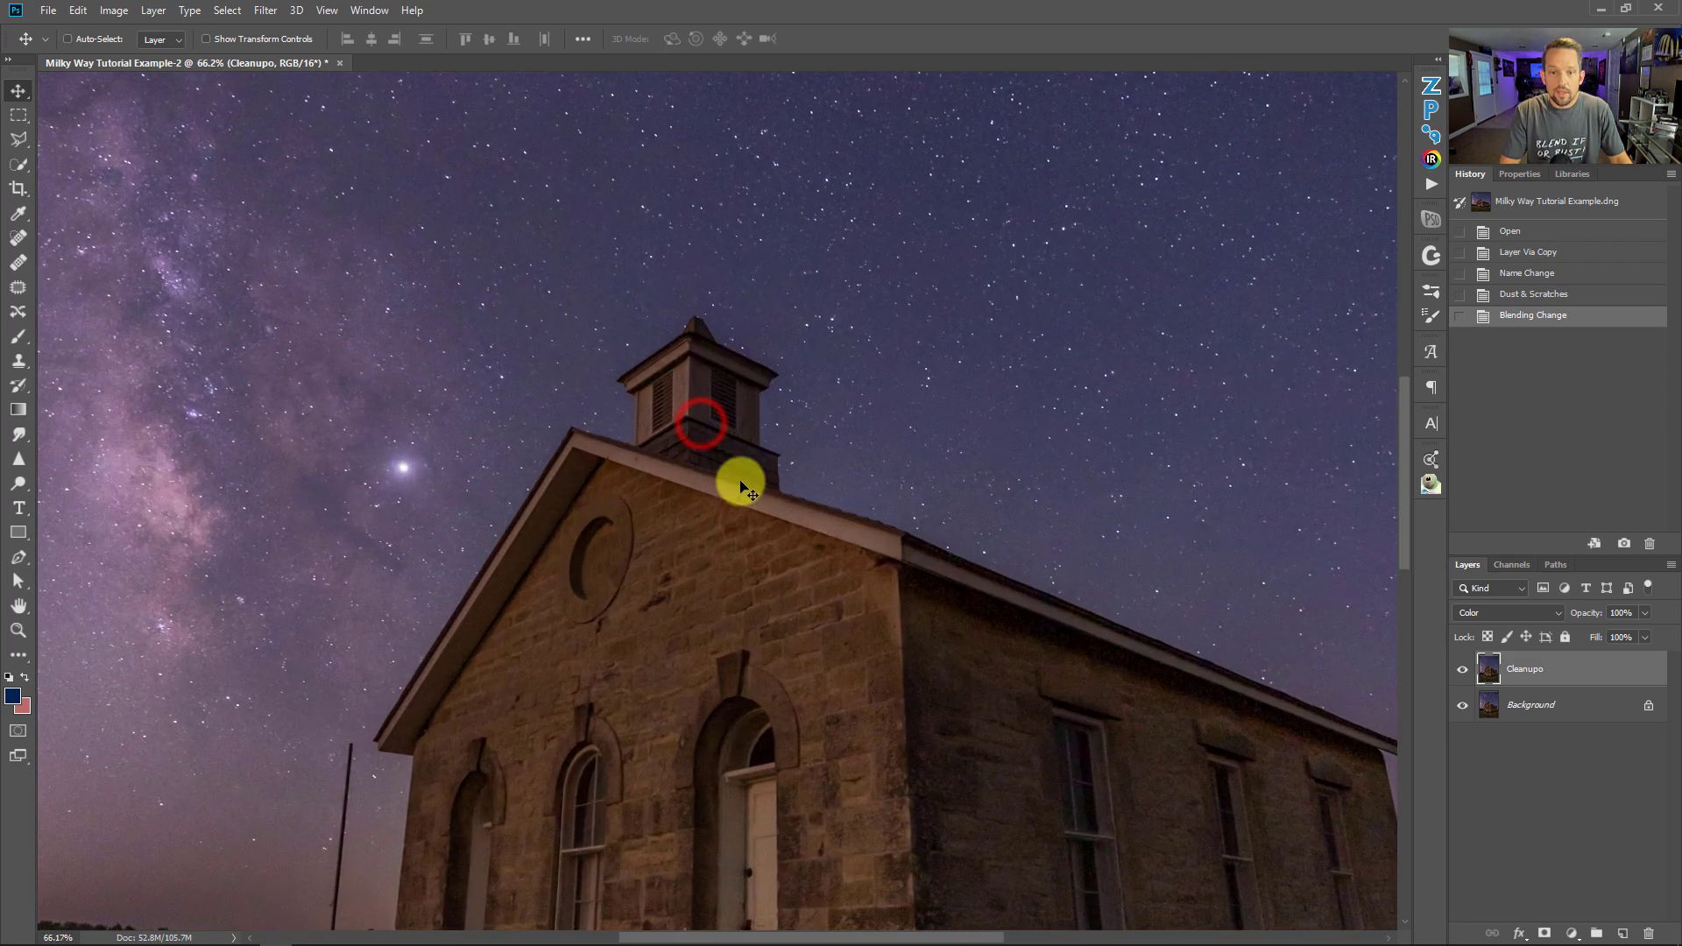
pyautogui.moveTo(703, 552); pyautogui.dragTo(691, 496)
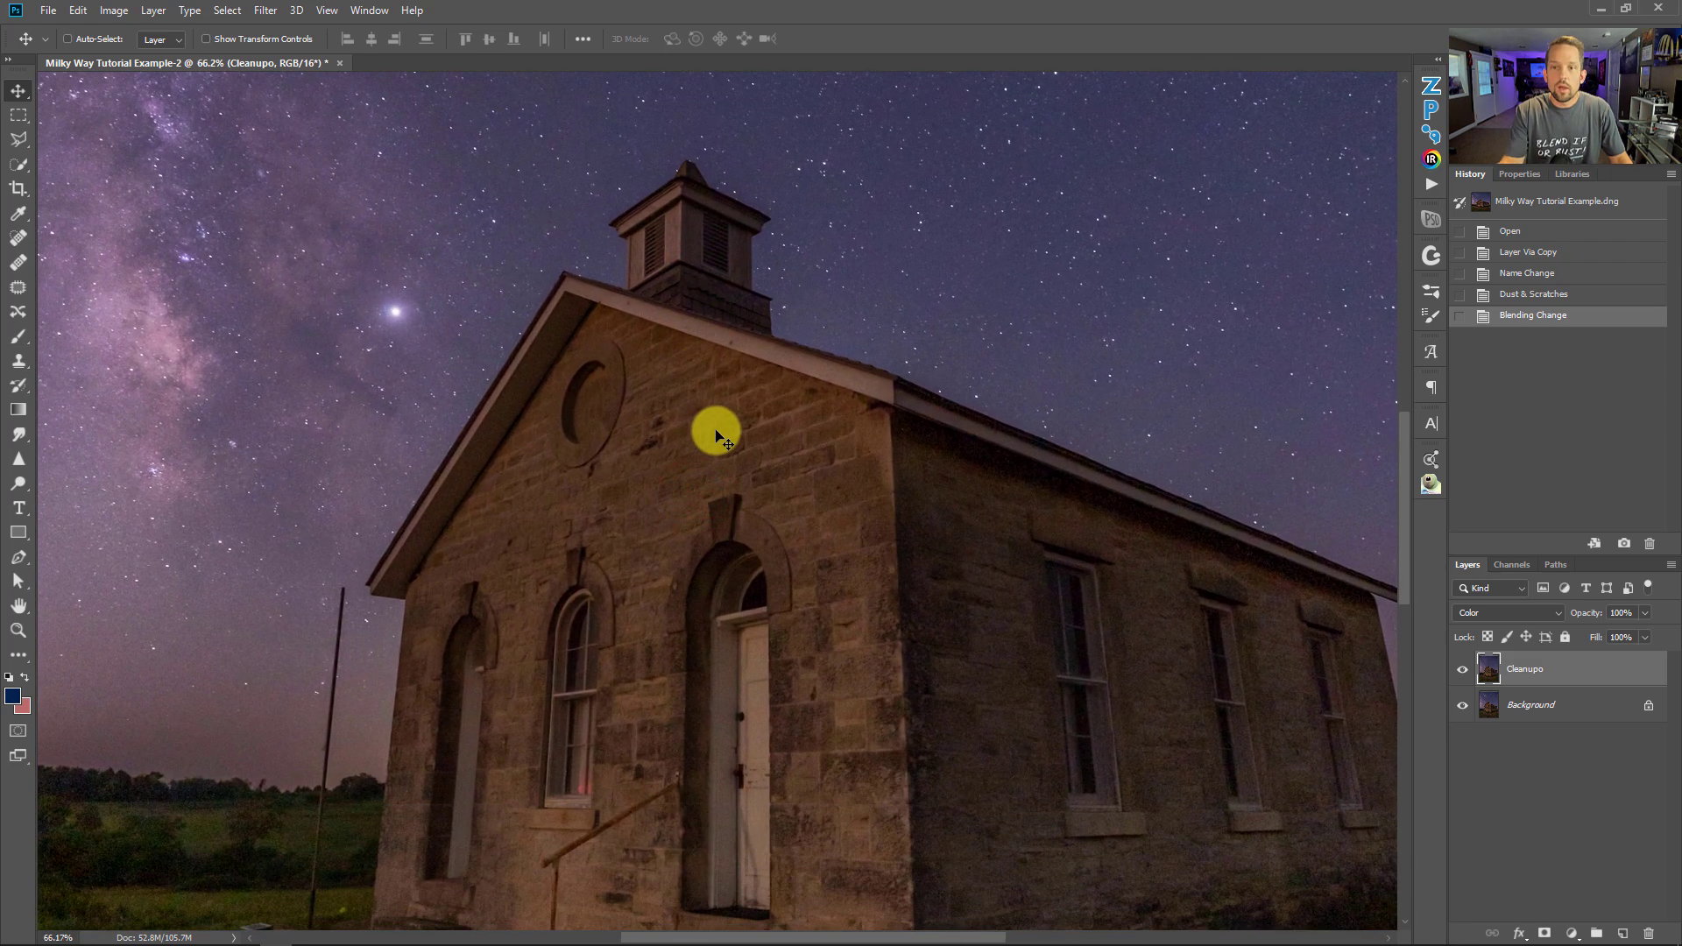
pyautogui.click(1490, 669)
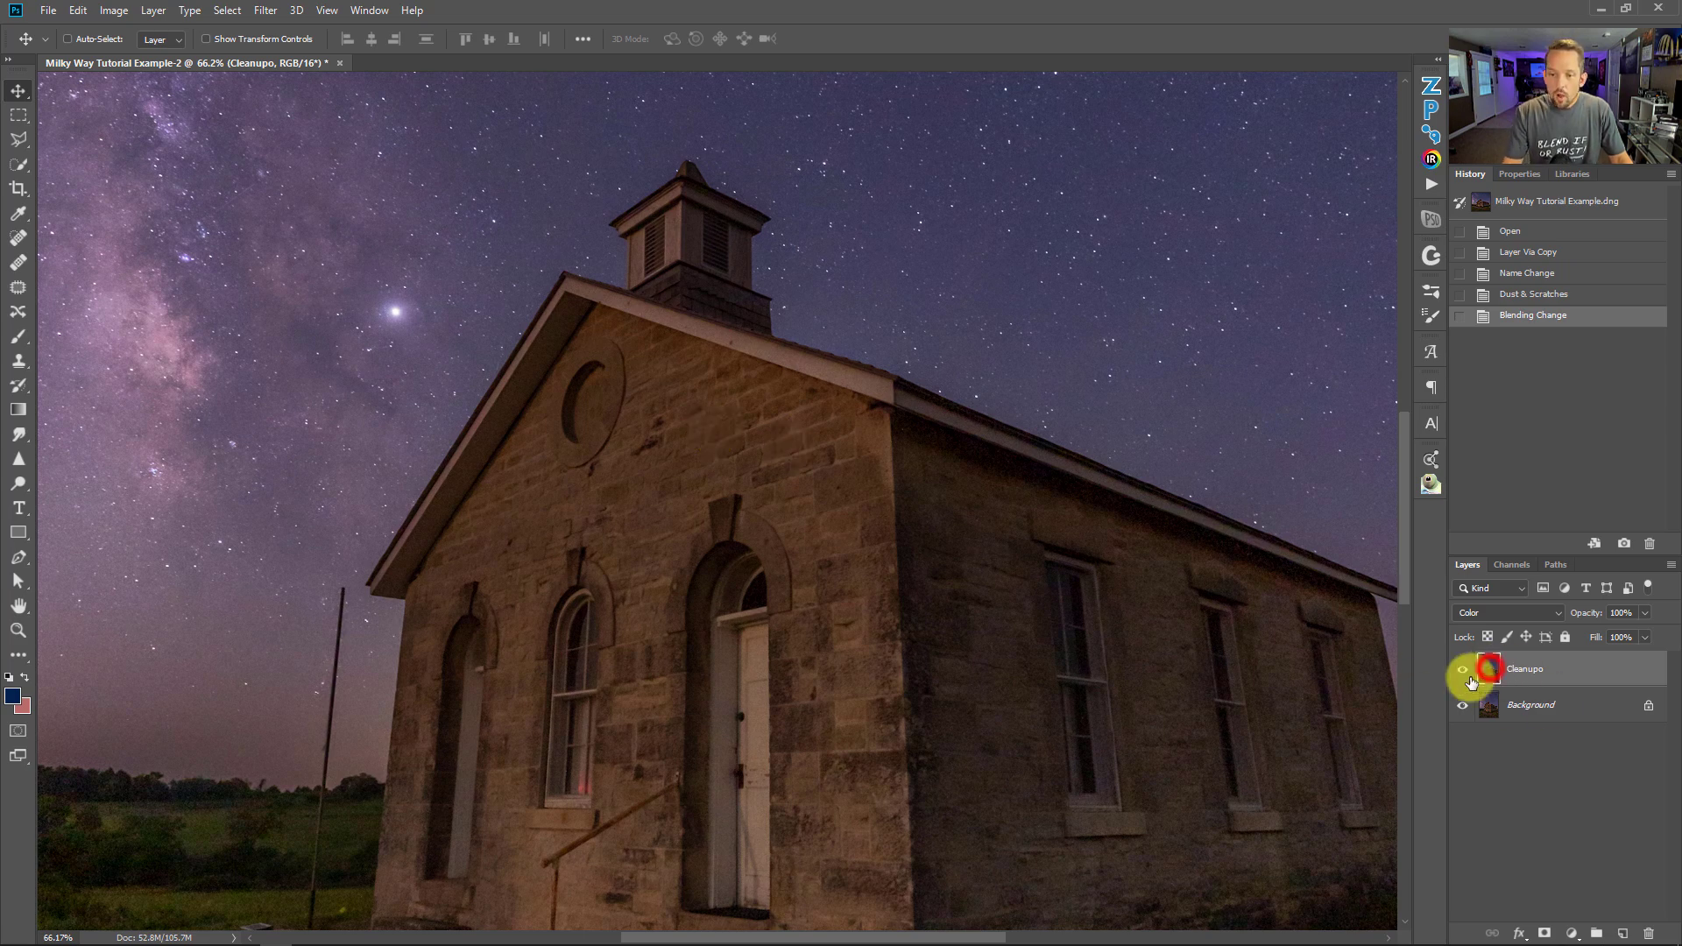
pyautogui.moveTo(902, 564); pyautogui.dragTo(841, 544)
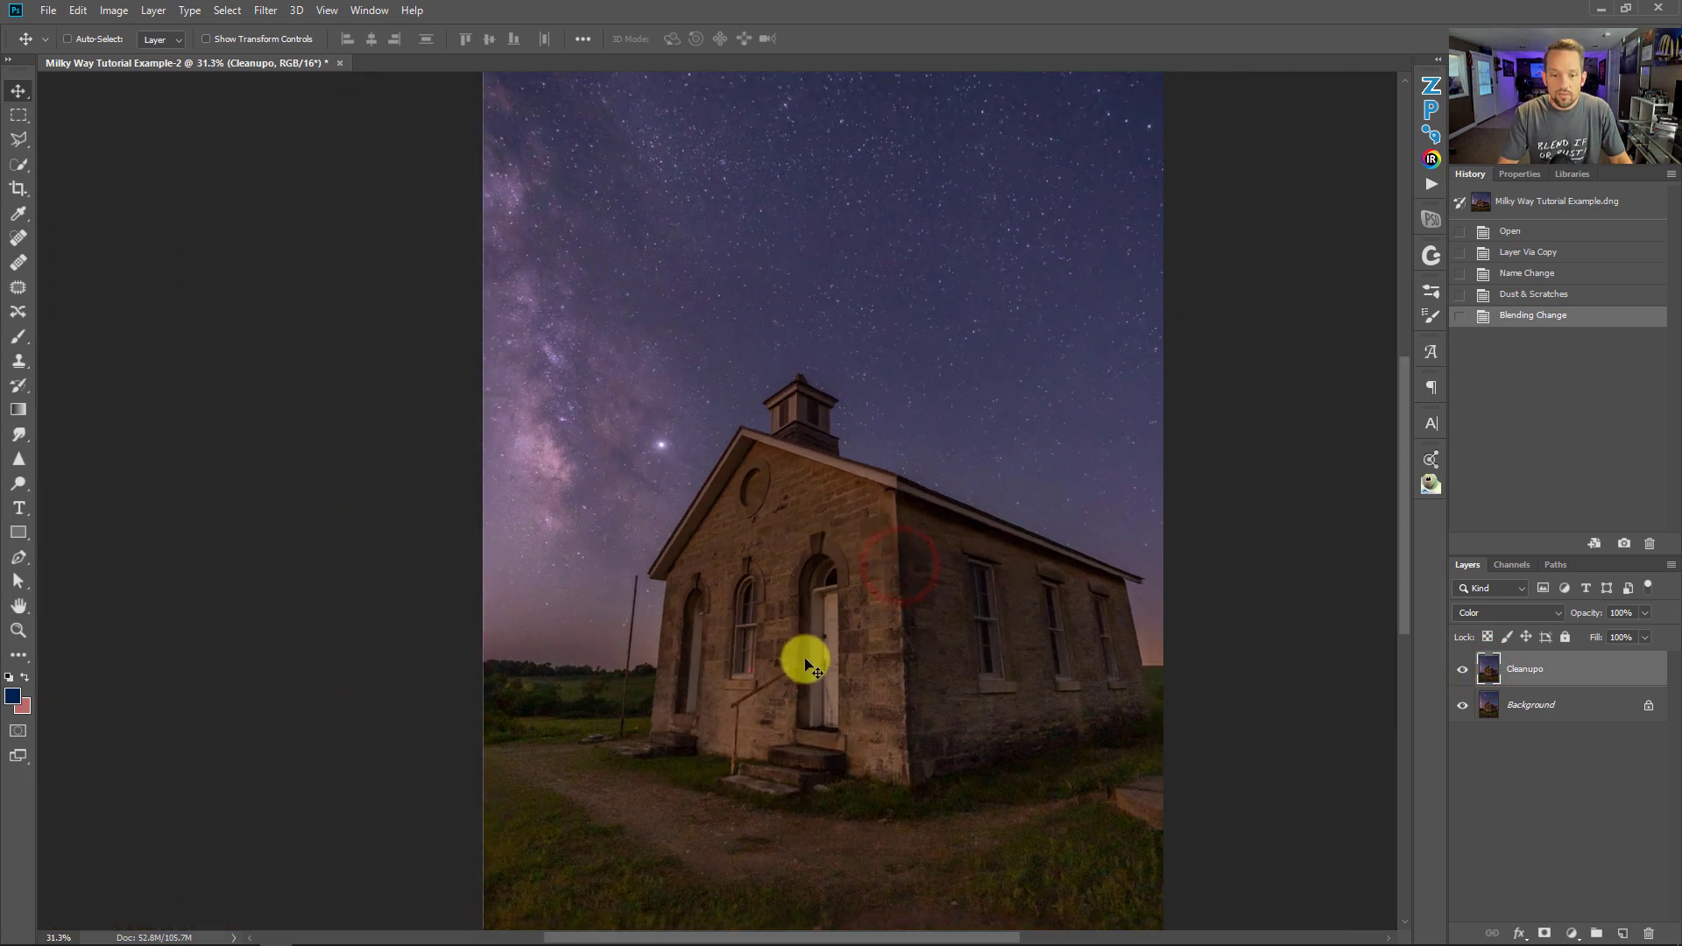
pyautogui.moveTo(803, 653); pyautogui.dragTo(255, 350)
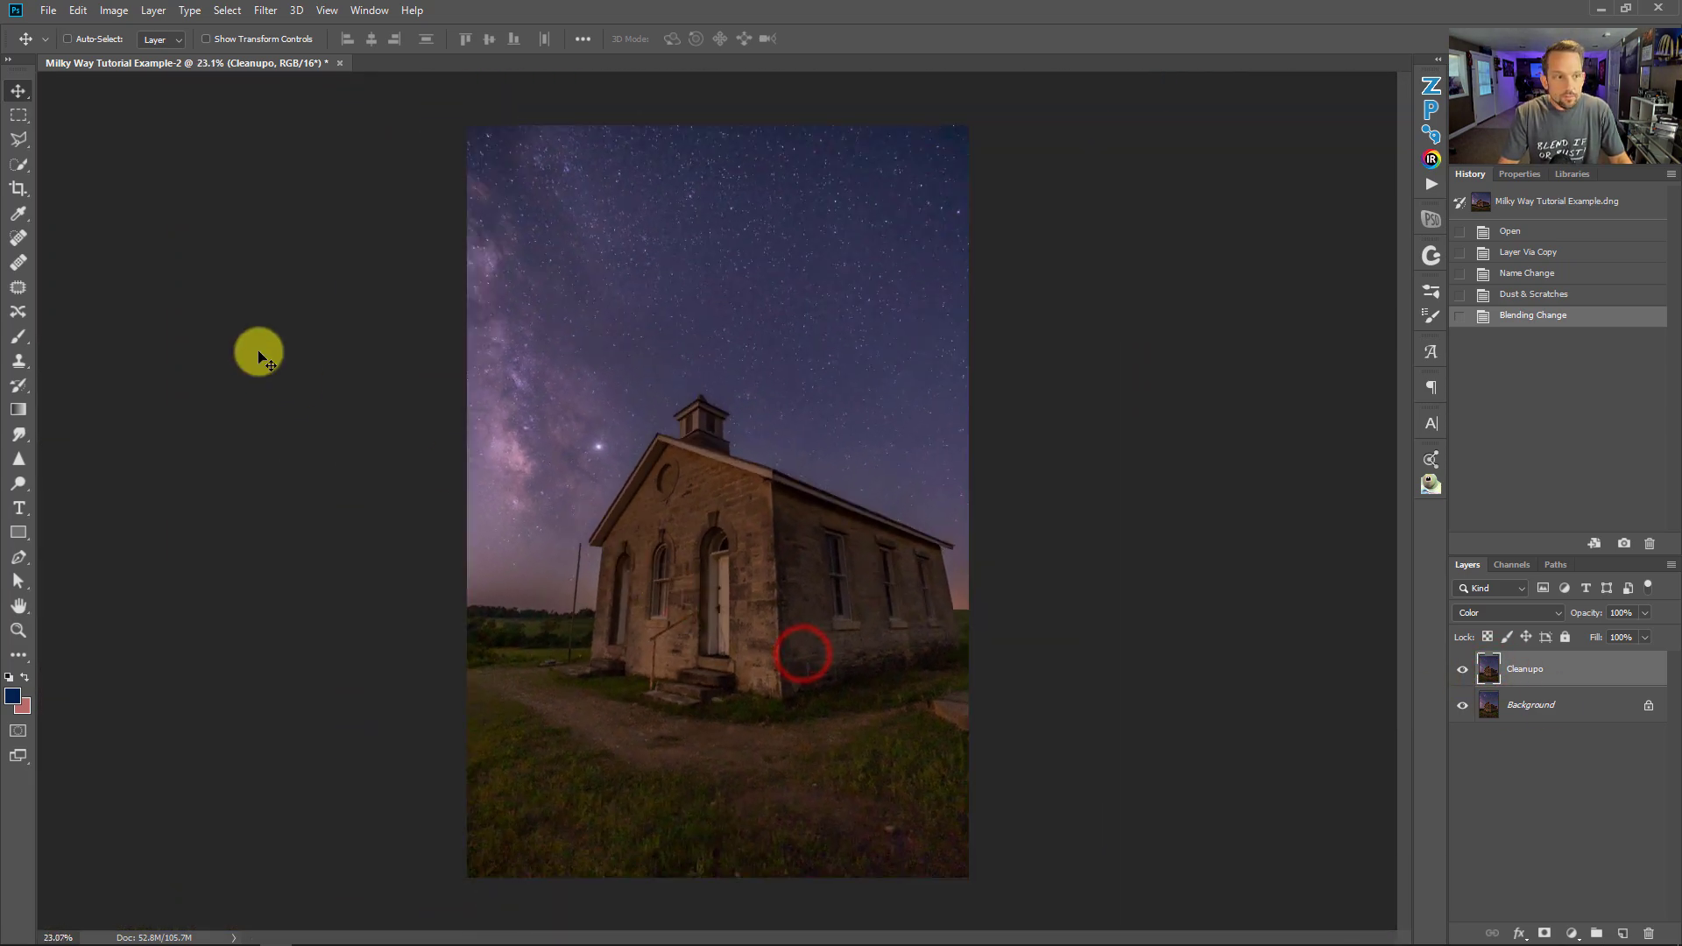
# Quick-select the schoolhouse and foreground ground and add it as a layer mask on Cleanupo
pyautogui.click(19, 162)
pyautogui.moveTo(751, 526)
pyautogui.mouseDown()
pyautogui.moveTo(665, 481)
pyautogui.moveTo(849, 564)
pyautogui.moveTo(947, 654)
pyautogui.moveTo(763, 842)
pyautogui.moveTo(681, 517)
pyautogui.moveTo(701, 423)
pyautogui.moveTo(692, 548)
pyautogui.mouseUp()
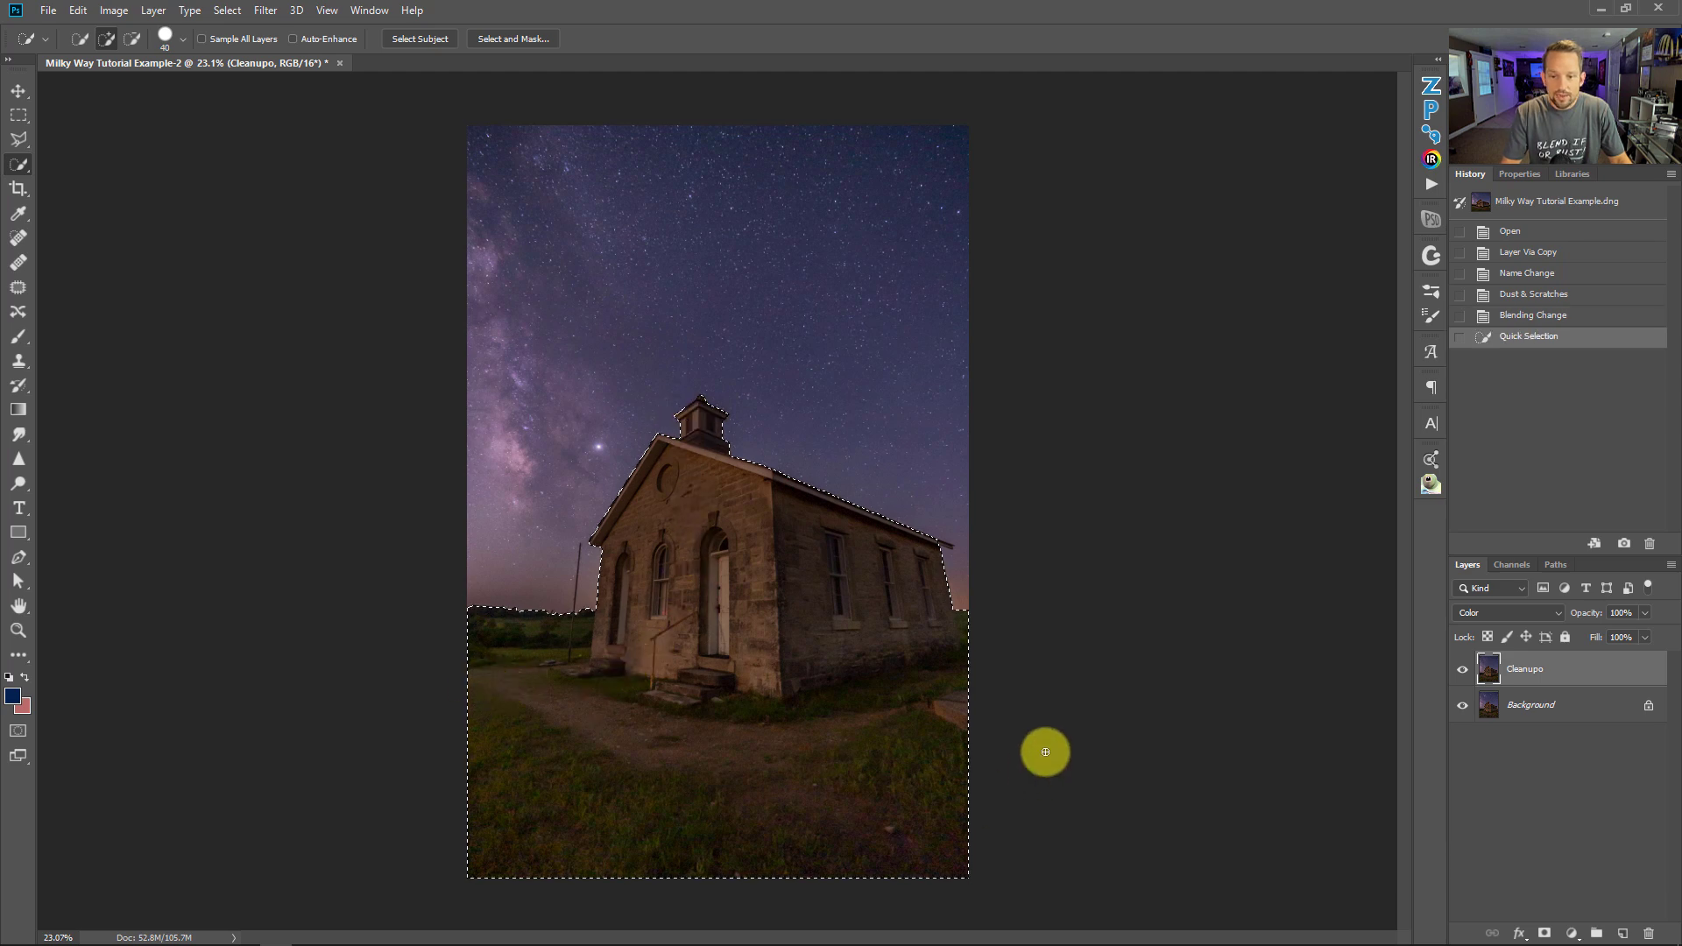
pyautogui.click(1544, 933)
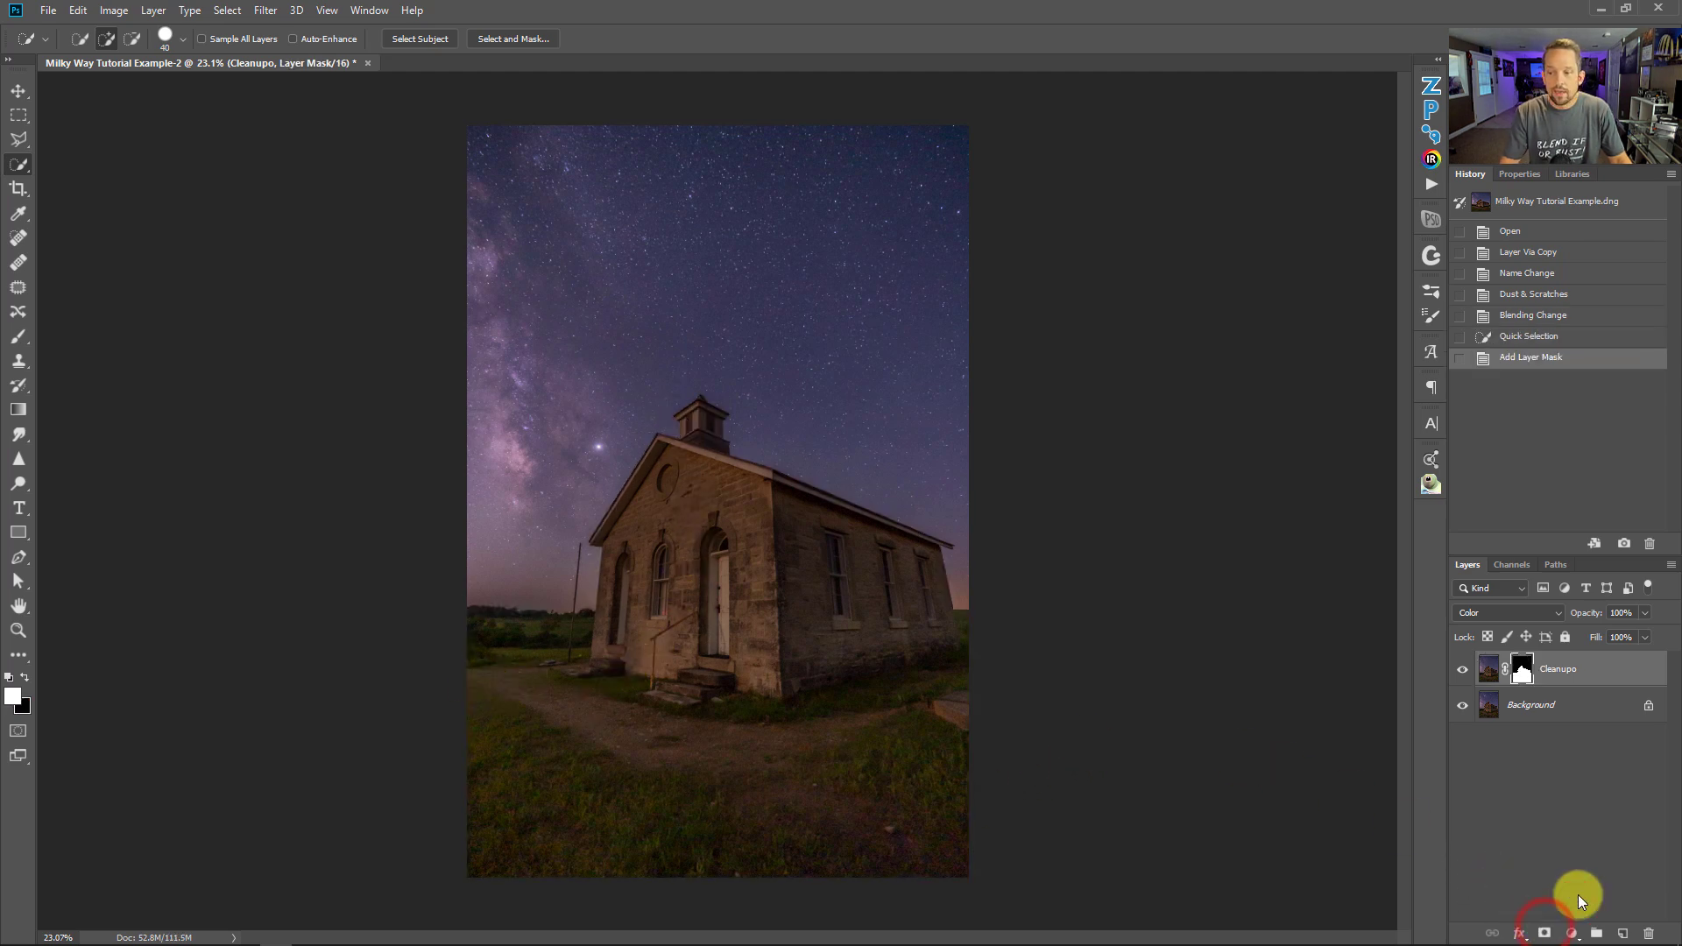
pyautogui.keyDown('alt'); pyautogui.click(1522, 671); pyautogui.keyUp('alt')
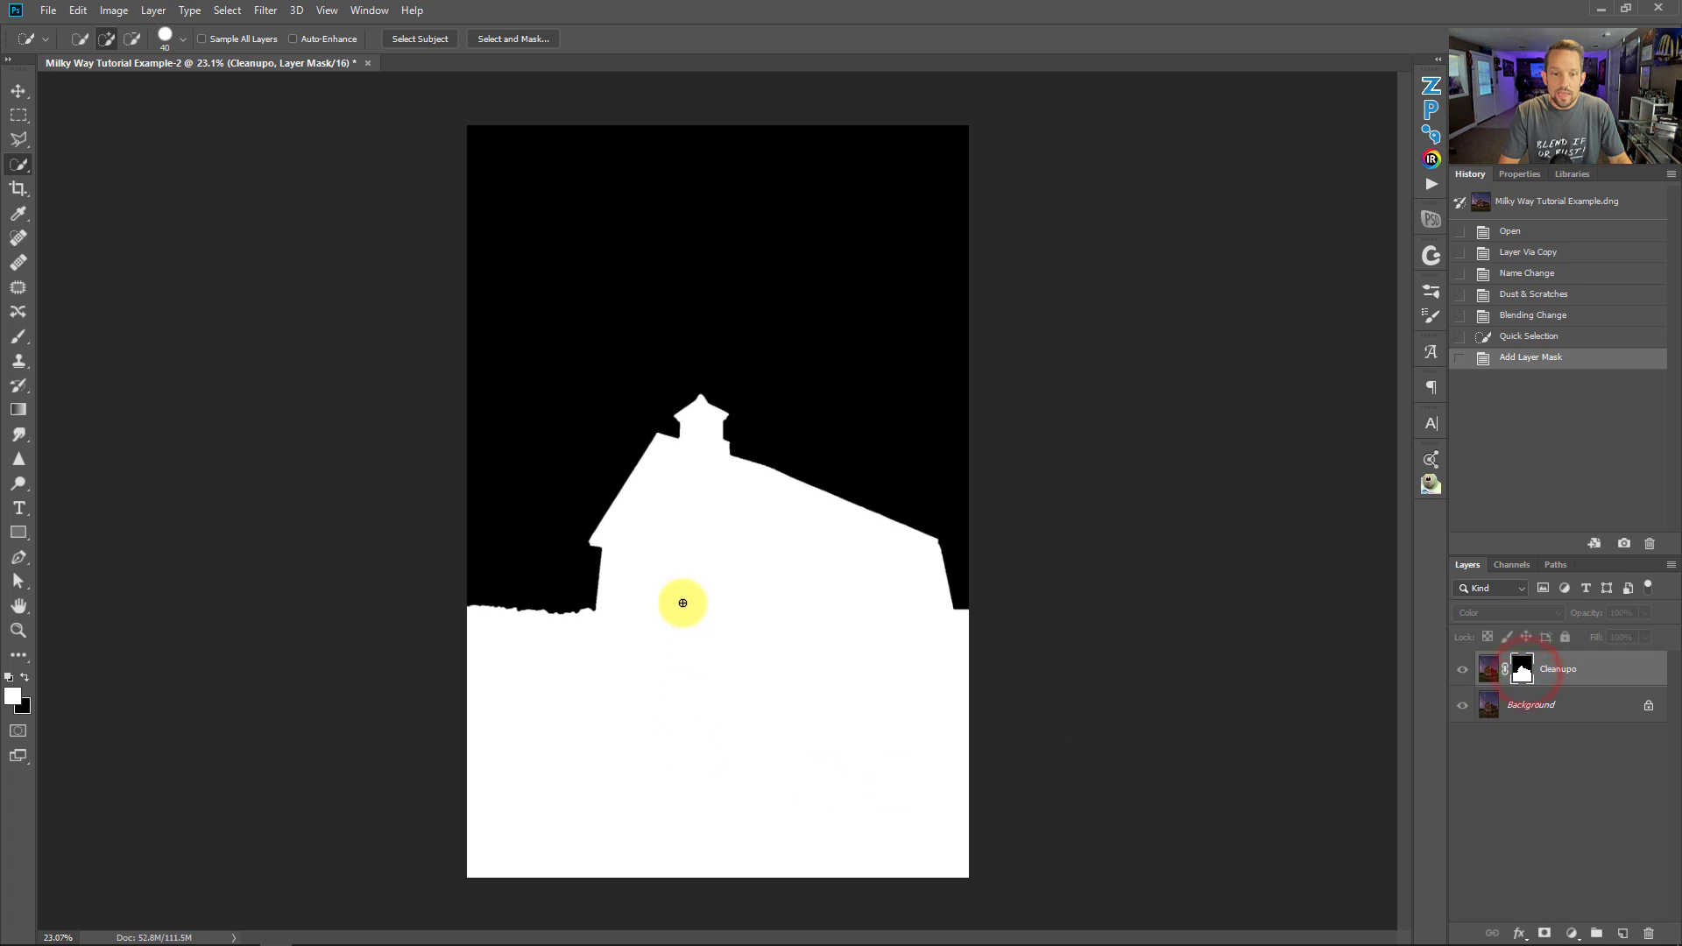
pyautogui.keyDown('alt'); pyautogui.click(1520, 677); pyautogui.keyUp('alt')
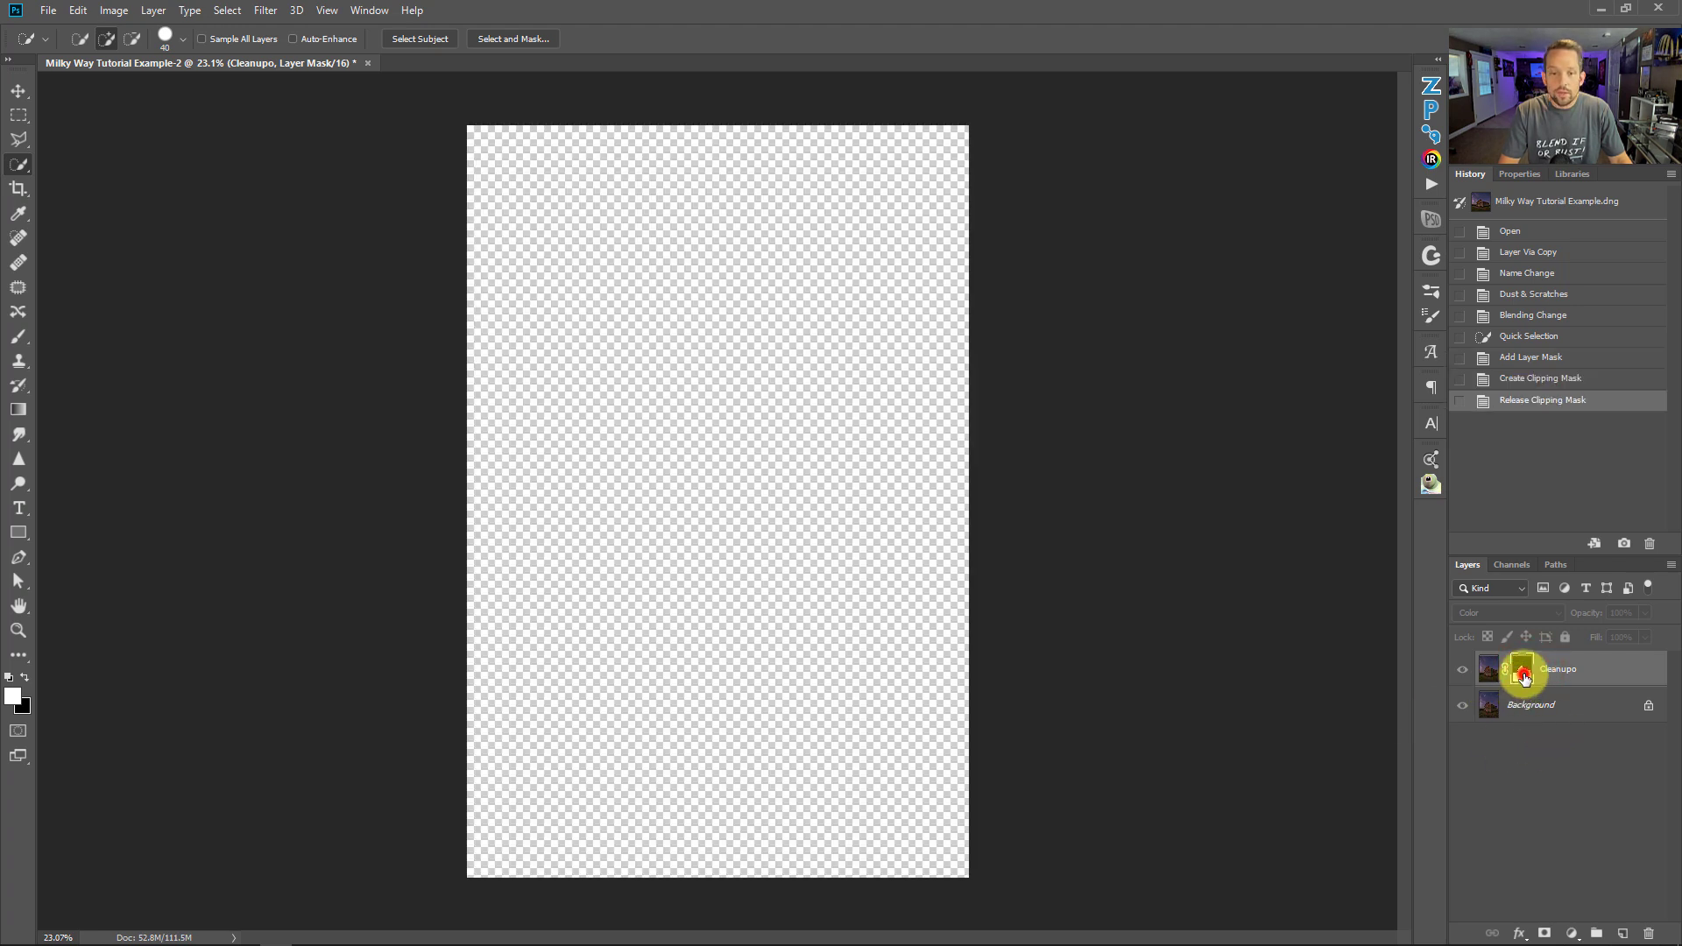
pyautogui.keyDown('alt'); pyautogui.click(1520, 676); pyautogui.keyUp('alt')
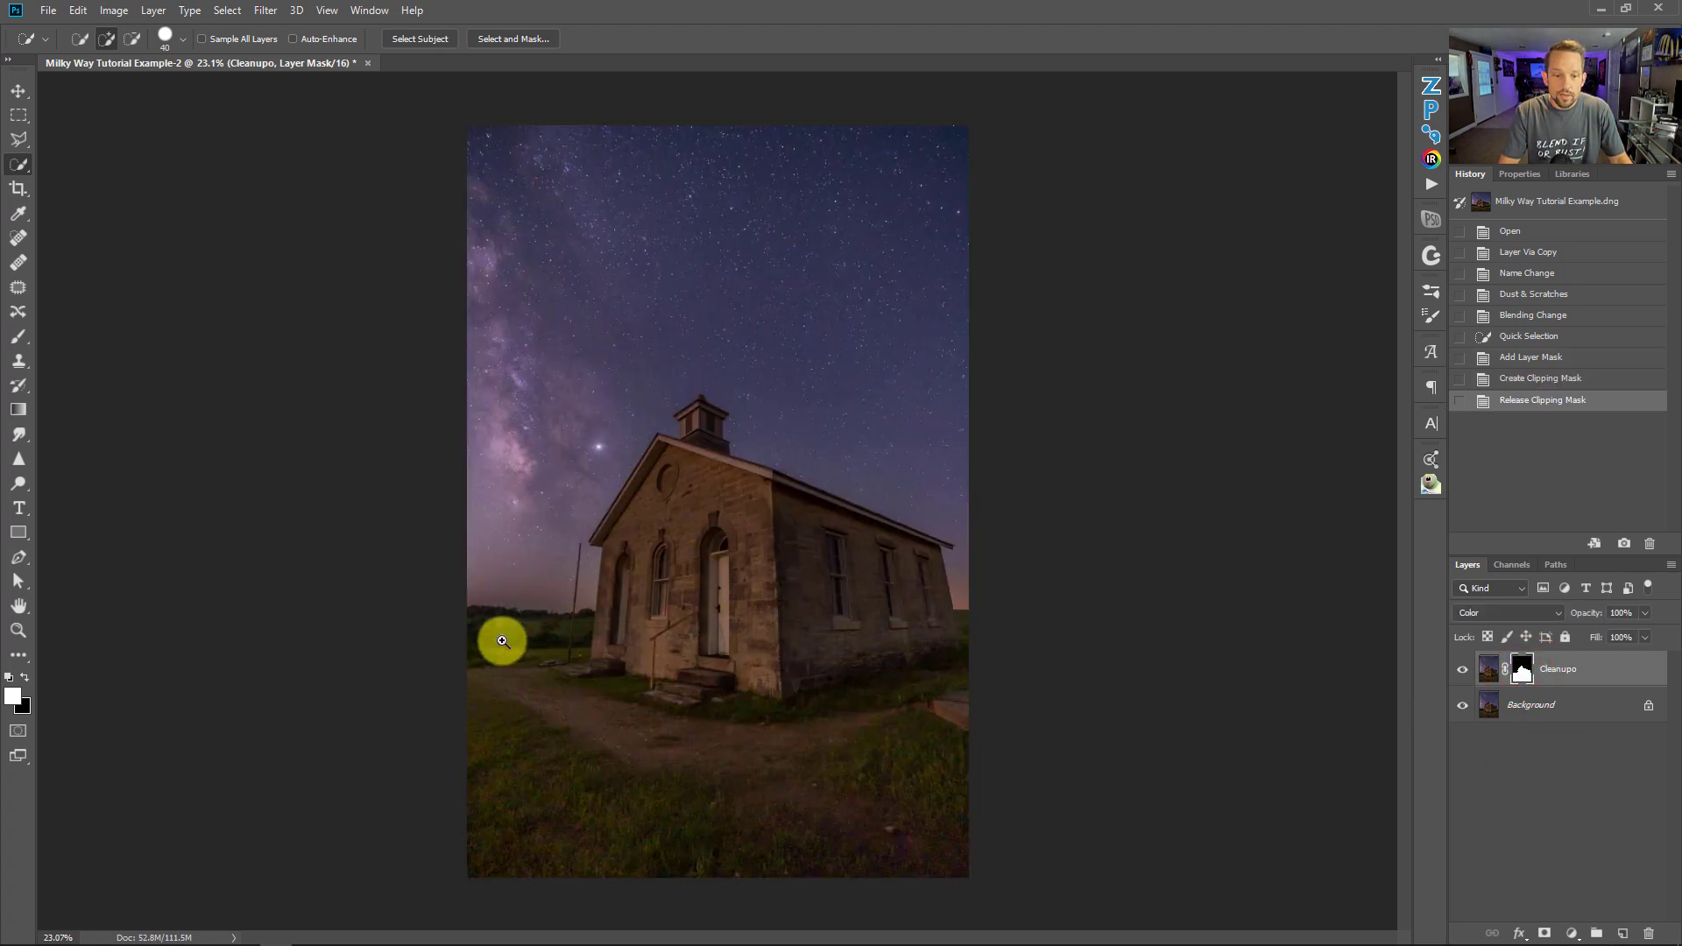
# Zoom in on the schoolhouse edge and sky to check the mask, then fit the photo on screen
pyautogui.moveTo(505, 639); pyautogui.dragTo(628, 683)
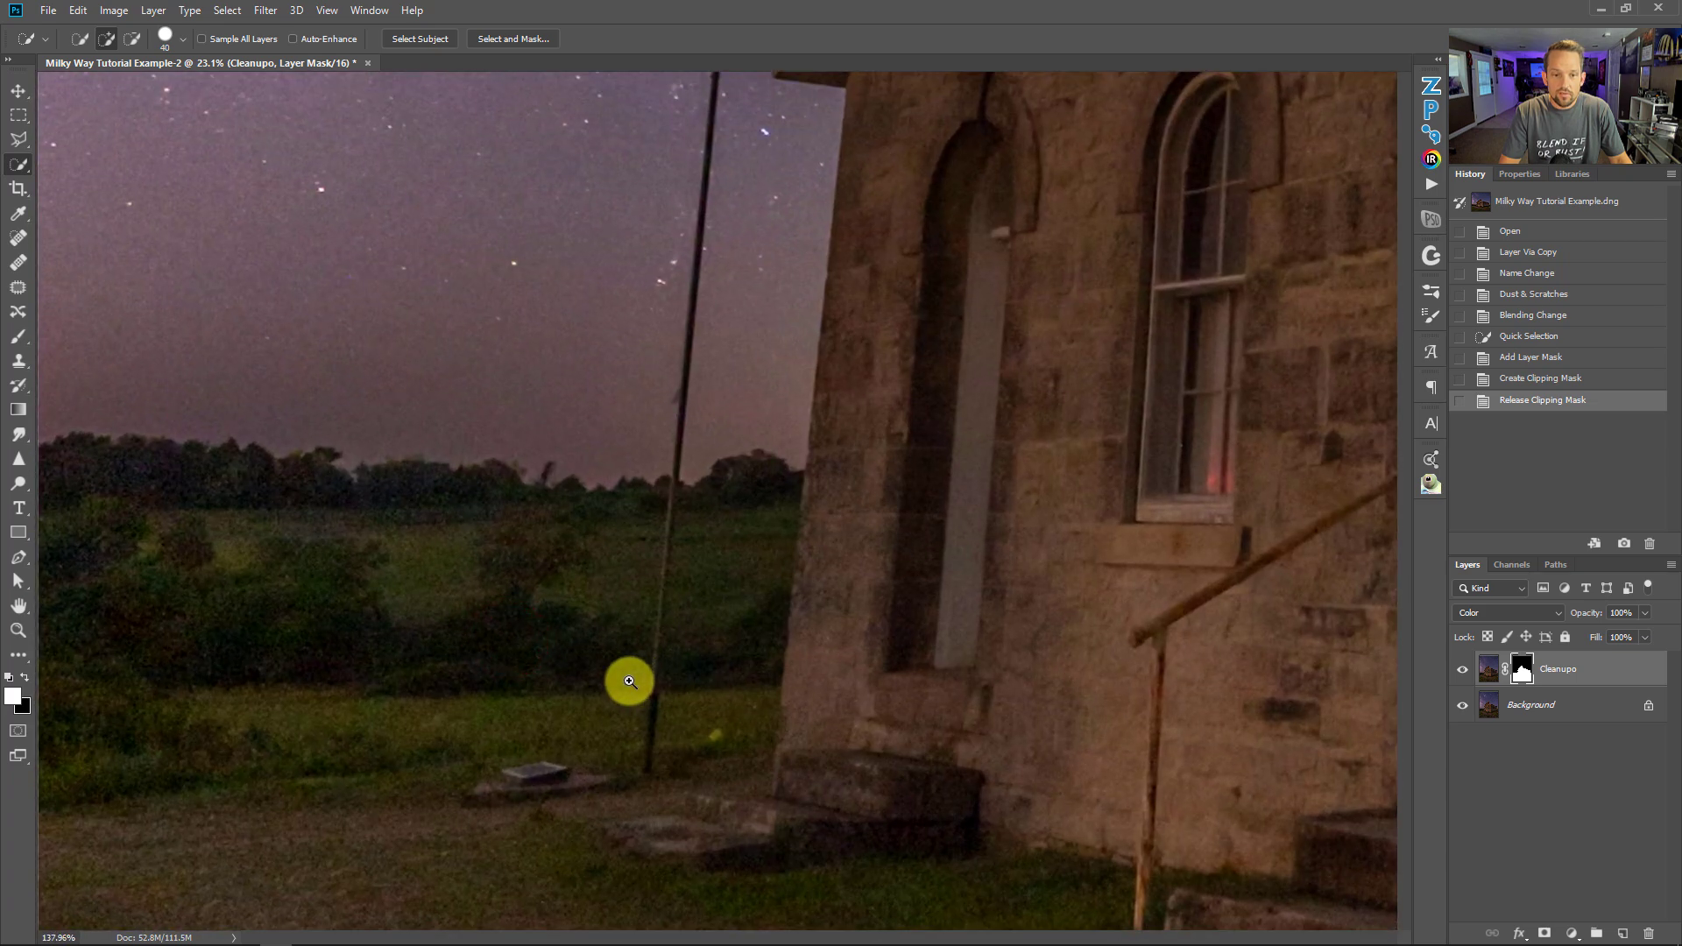
pyautogui.moveTo(657, 289); pyautogui.dragTo(755, 626)
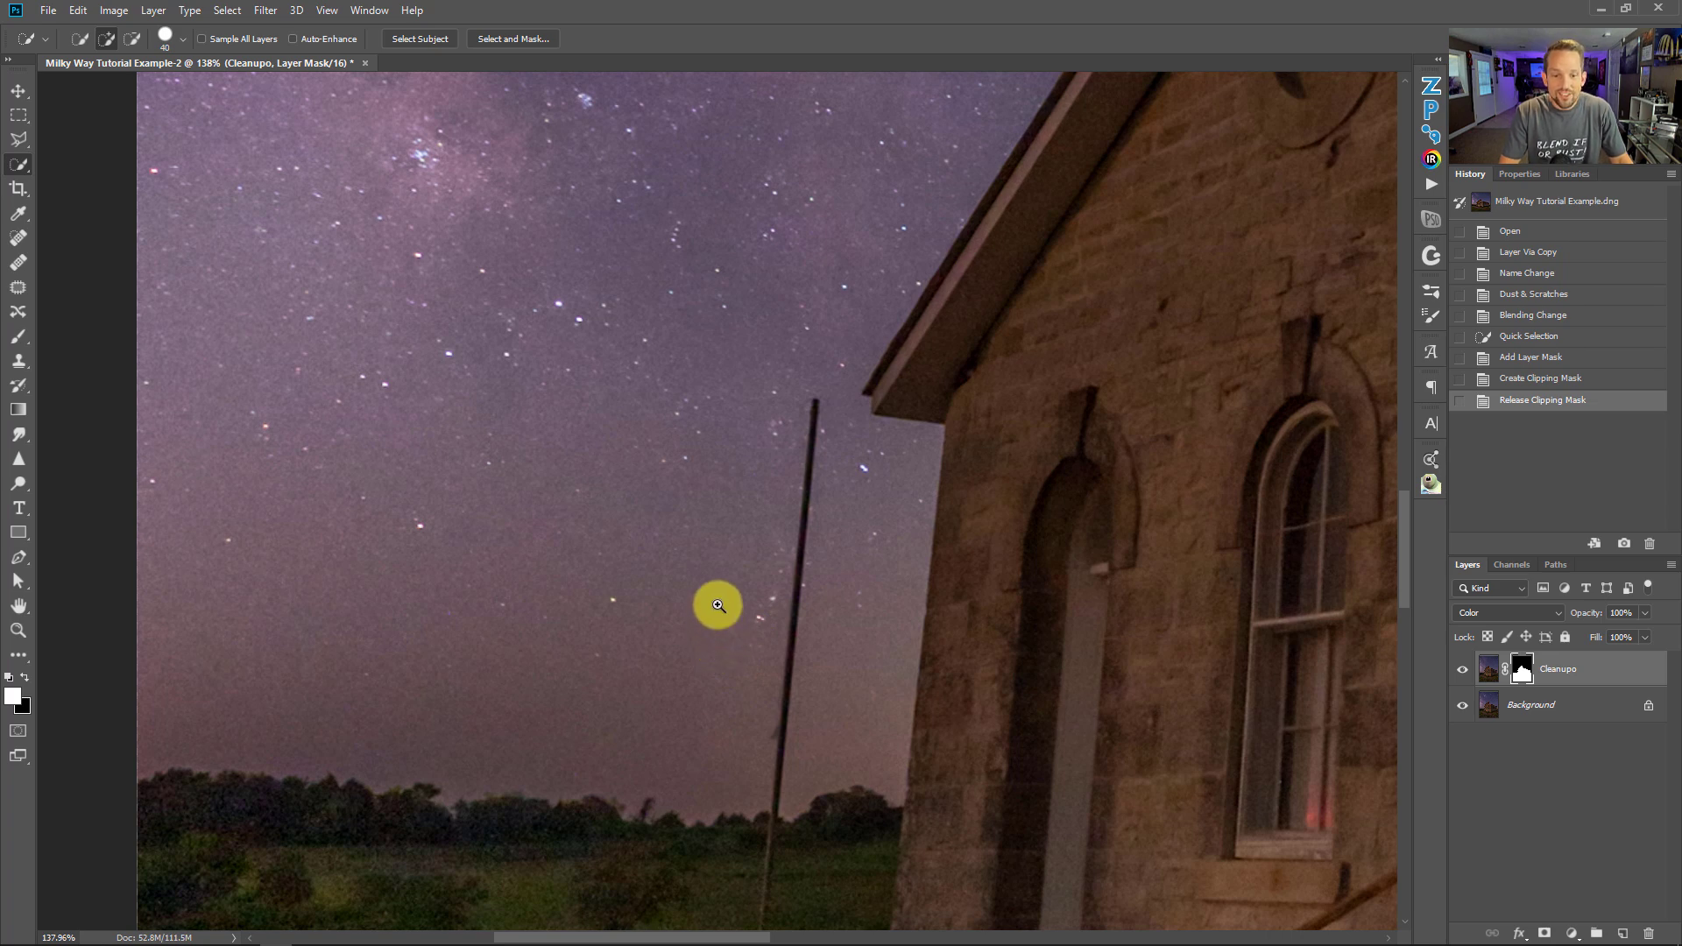
pyautogui.rightClick(718, 605)
pyautogui.click(728, 613)
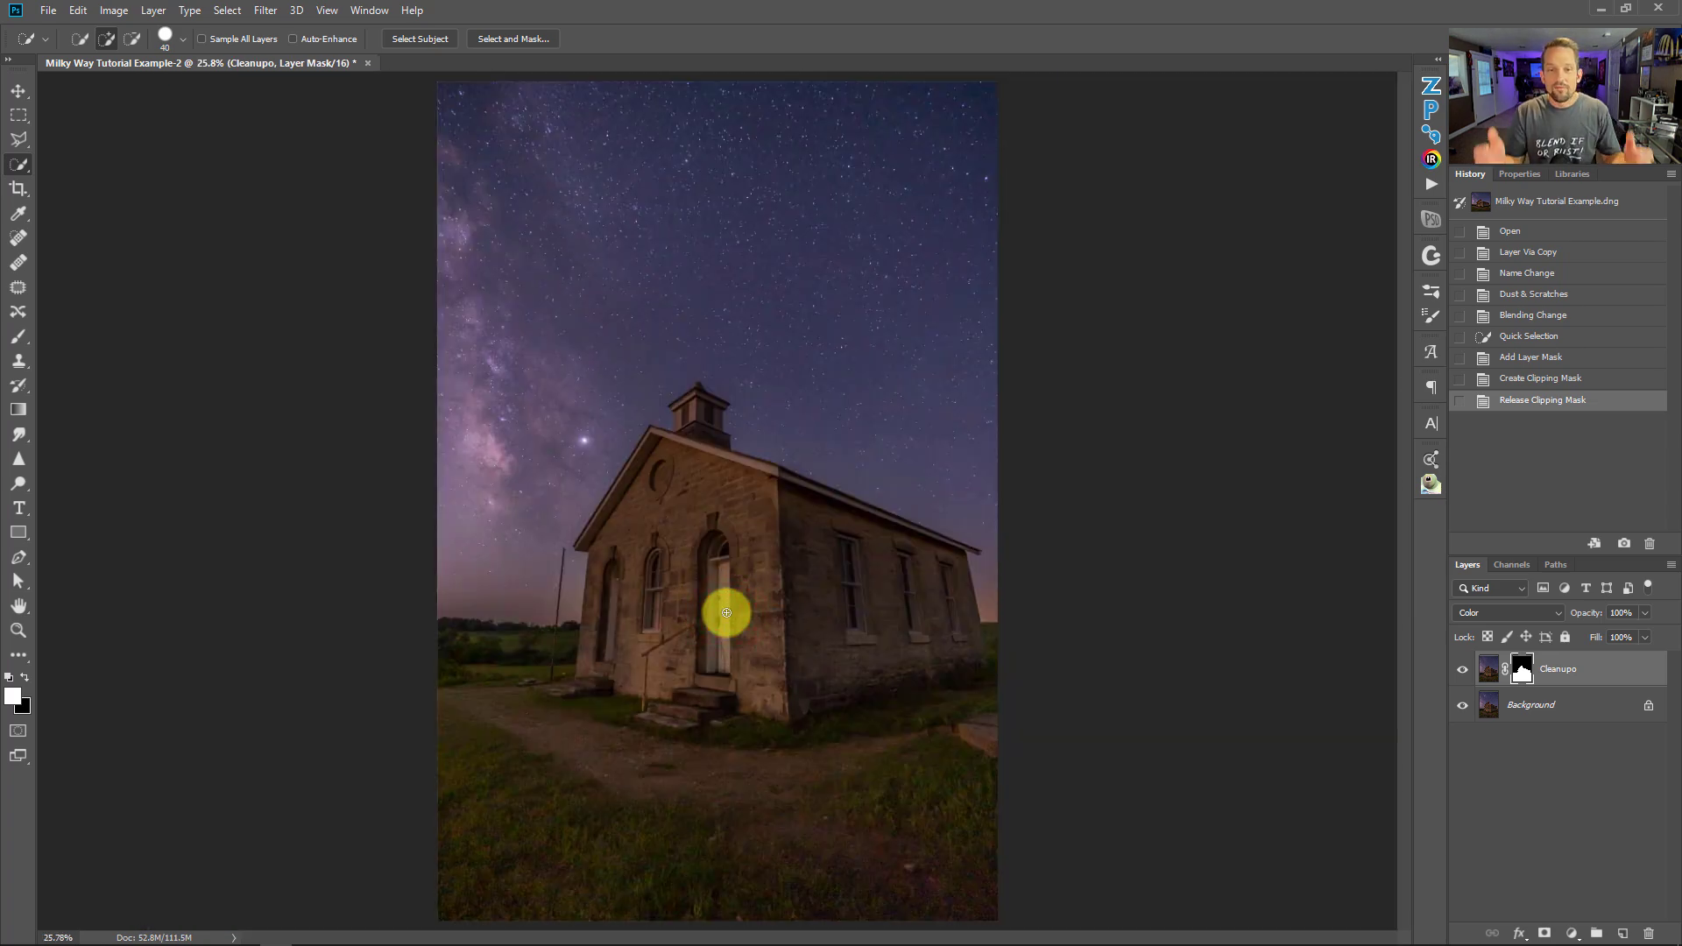